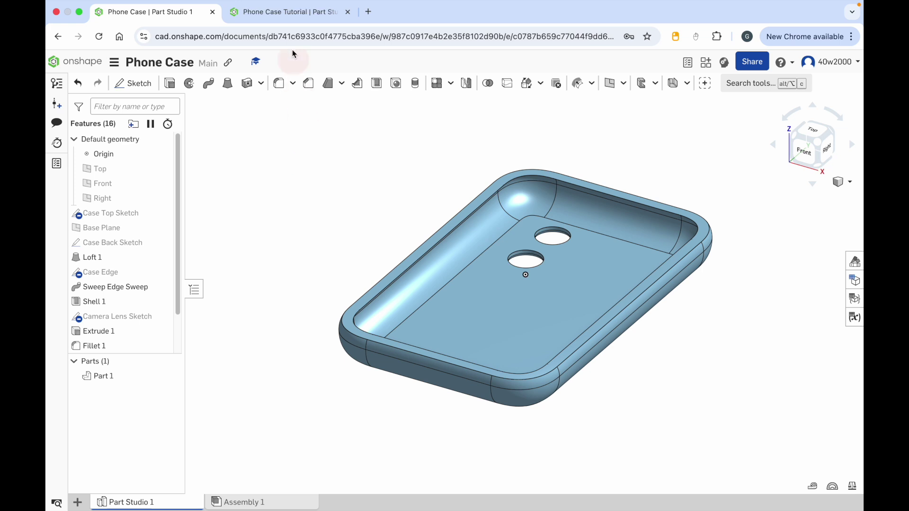
Switch to the Phone Case Tutorial document and start a sketch on the Top plane, viewed from the top.
left_click(291, 15)
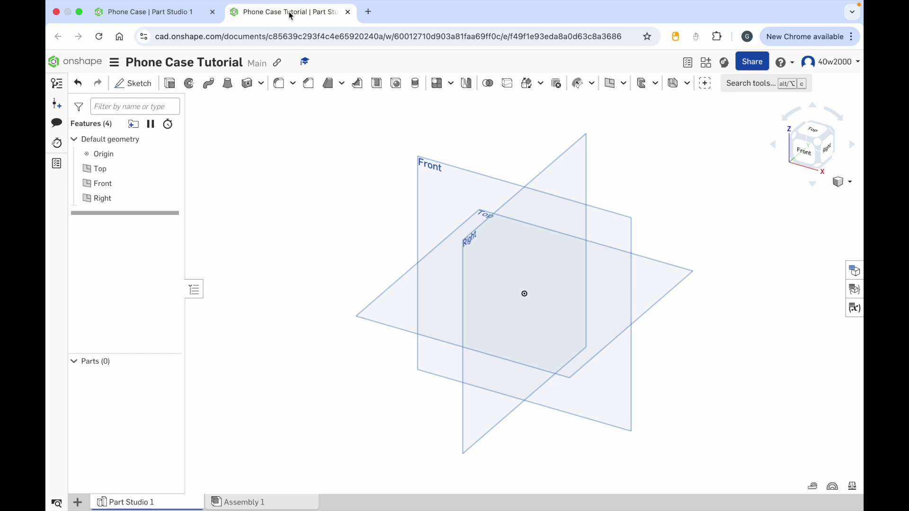
left_click(144, 84)
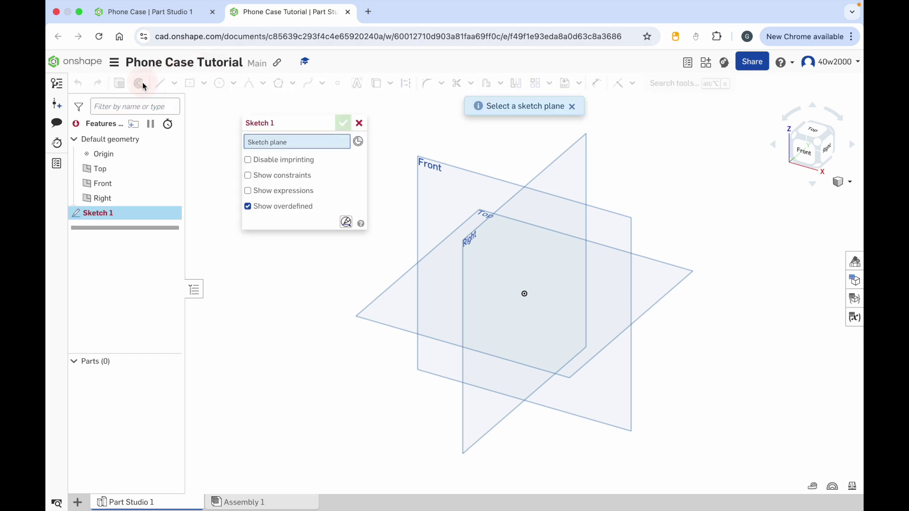
left_click(685, 277)
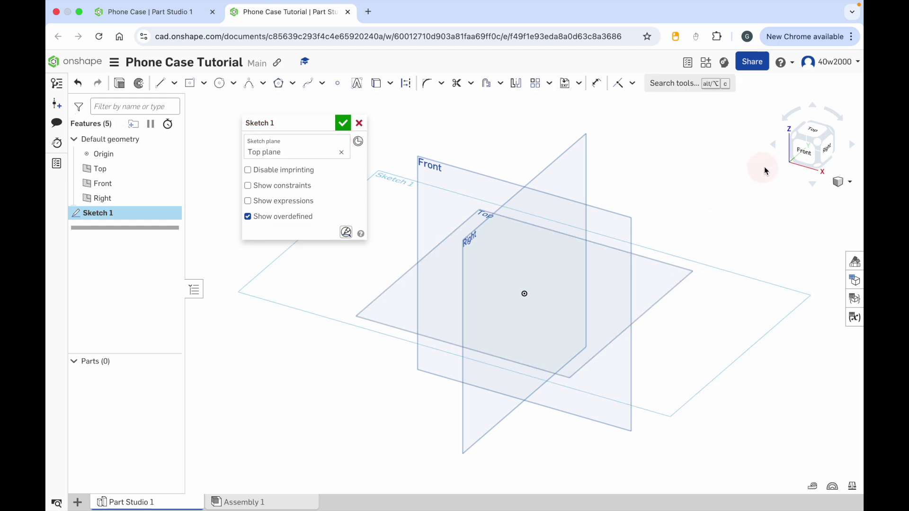
left_click(815, 133)
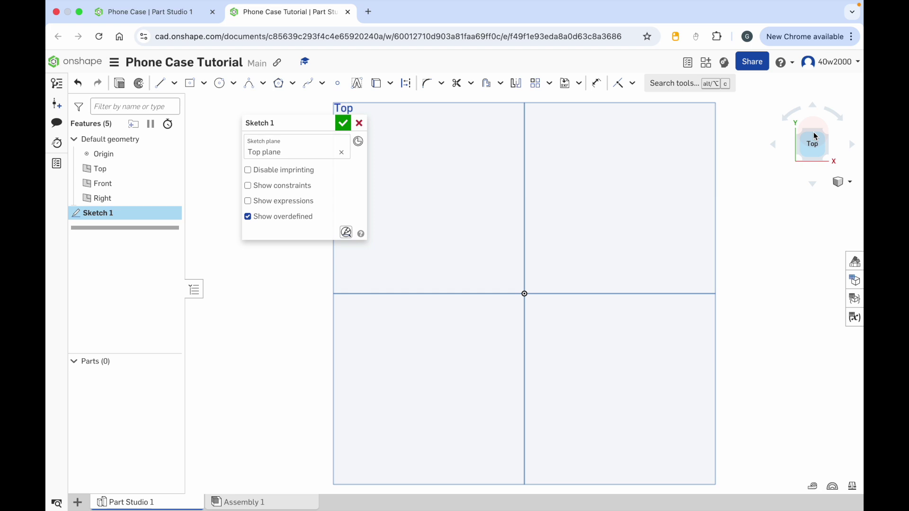
Sketch a center point rectangle from the origin, about 6.7 cm wide and 9.9 cm tall.
left_click(204, 84)
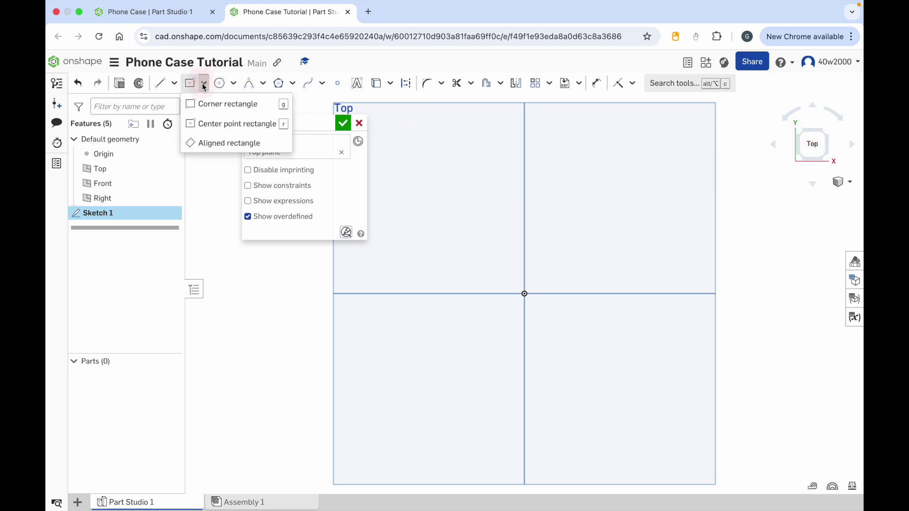
left_click(213, 125)
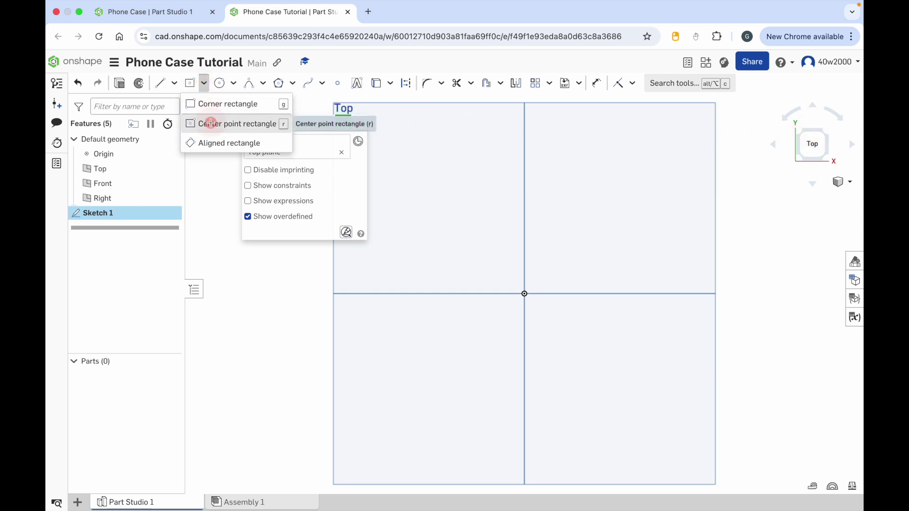
left_click(213, 124)
left_click(525, 294)
left_click(609, 179)
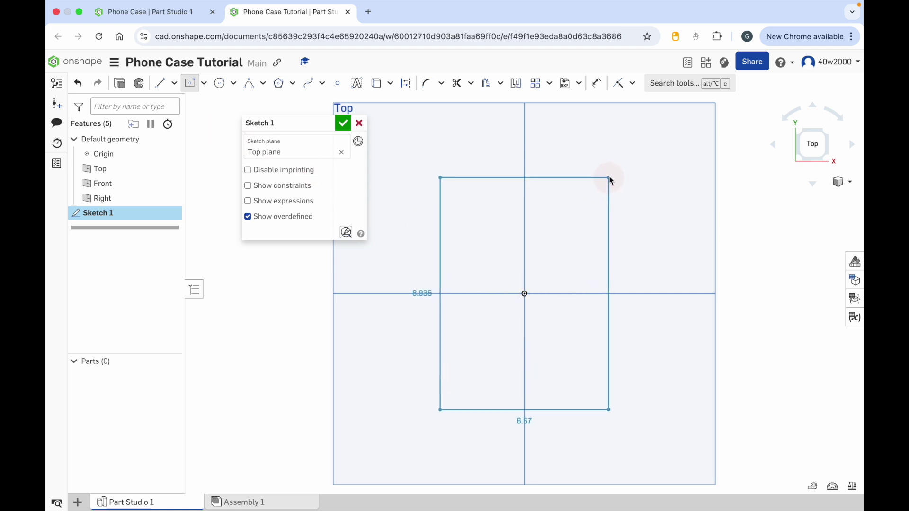
left_click(610, 167)
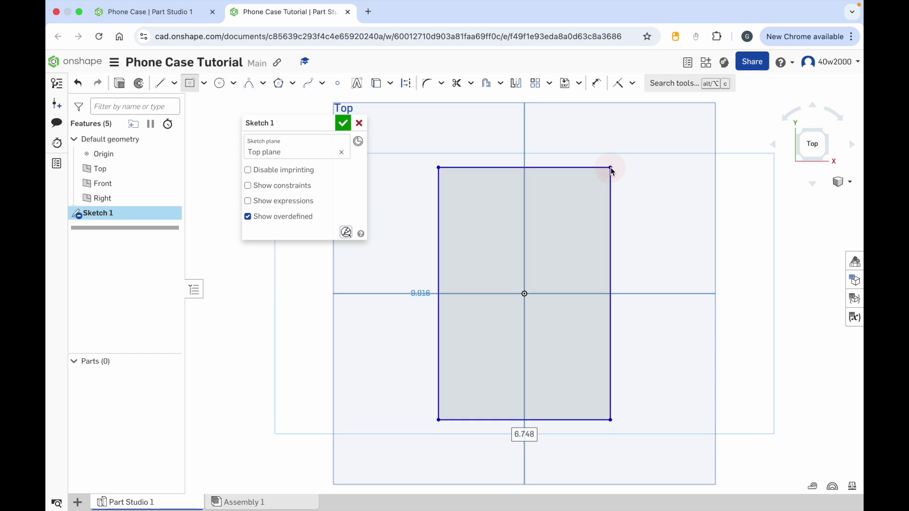
key("Tab")
Dimension the rectangle to 10 cm in height and 6 cm in width.
left_click(596, 84)
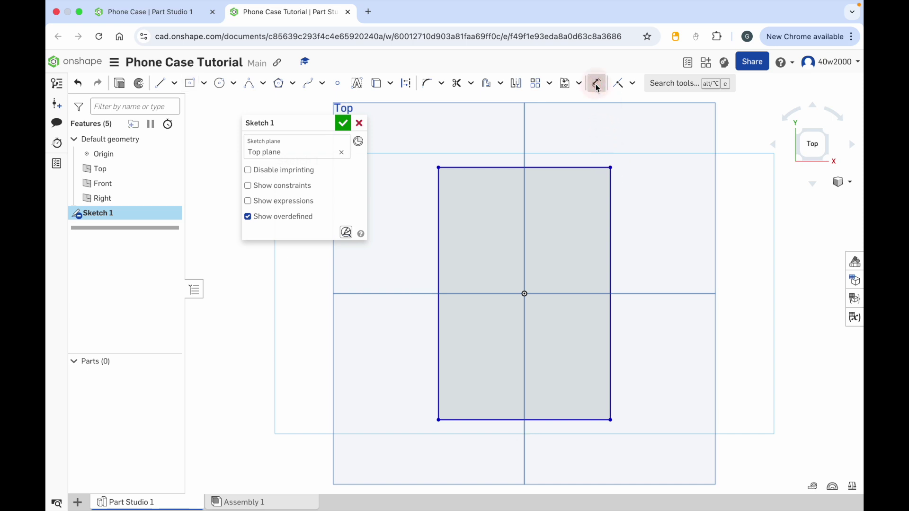
left_click(610, 233)
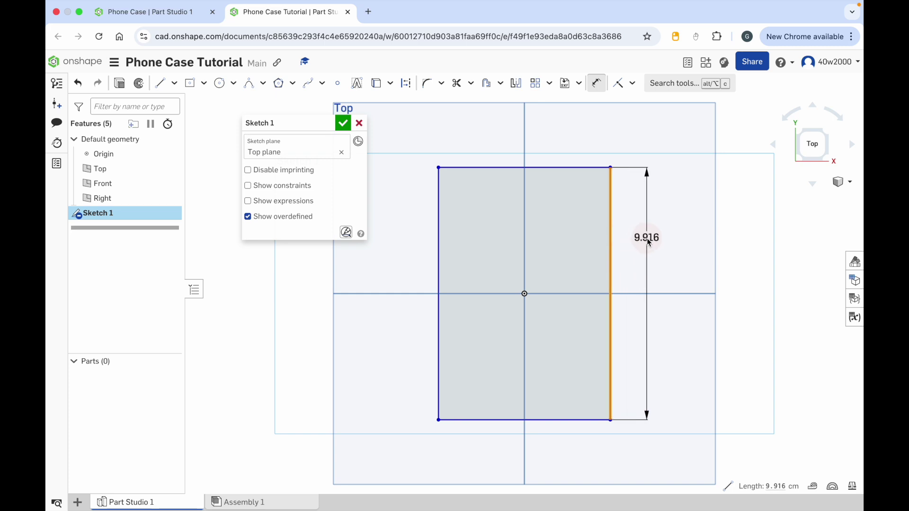
left_click(647, 238)
type("10")
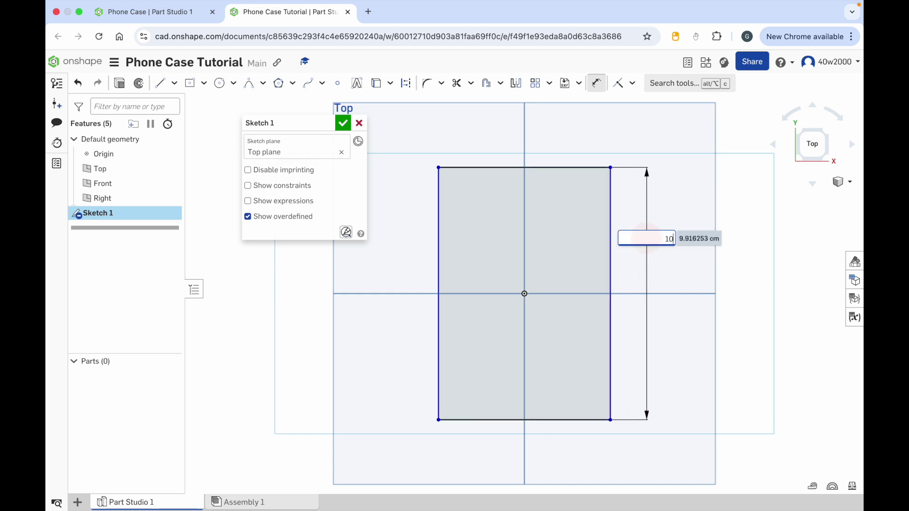
key("Return")
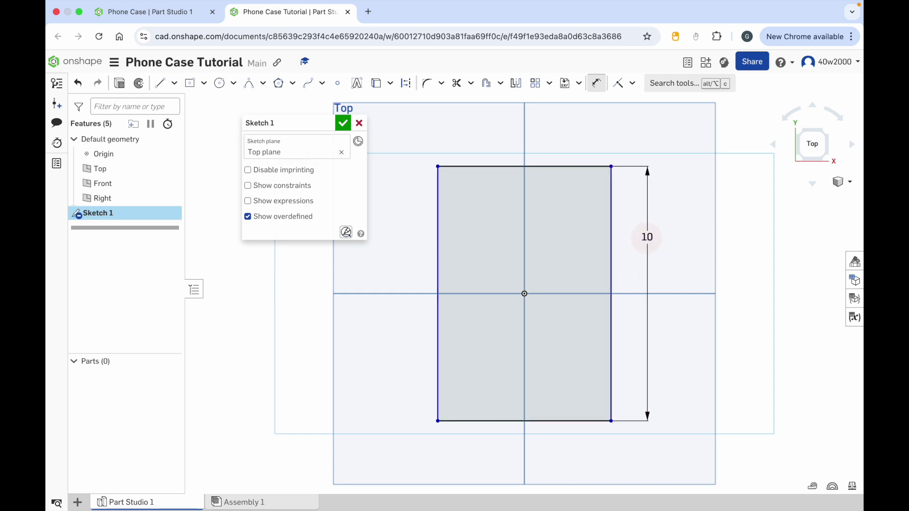
left_click(573, 167)
left_click(575, 139)
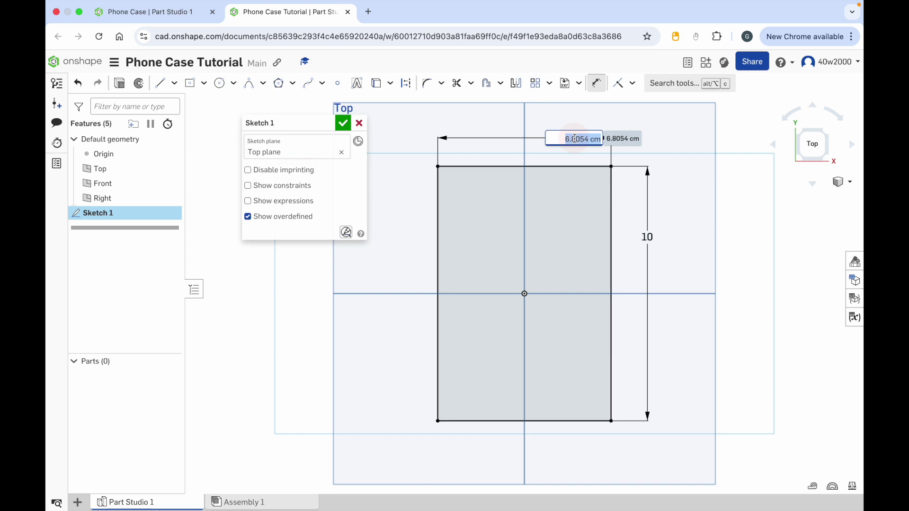
type("6")
key("Return")
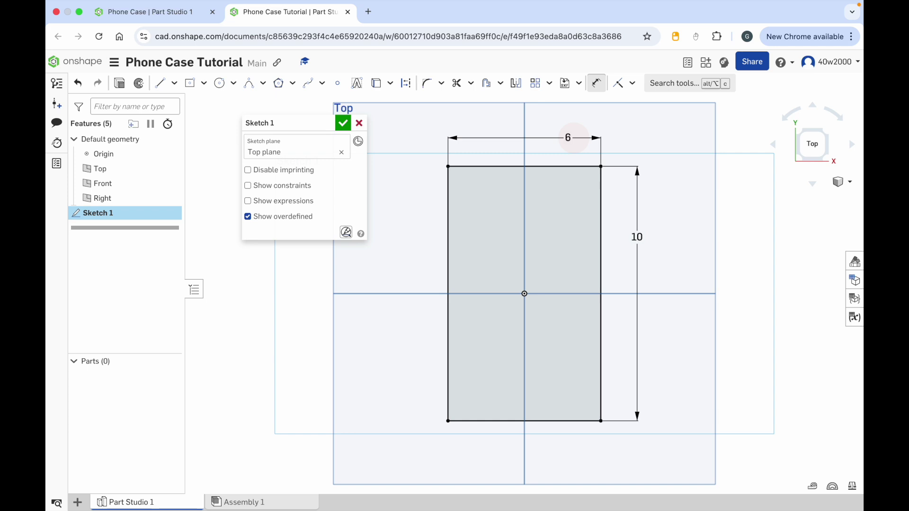
Draw a conic across the rectangle's upper-left corner, between its left and top edges, with a rho of 0.5.
left_click(263, 84)
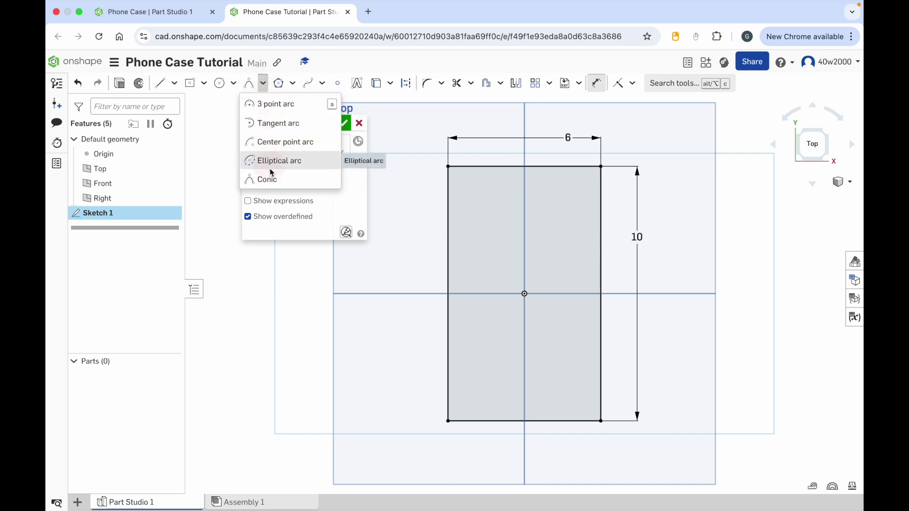
left_click(305, 186)
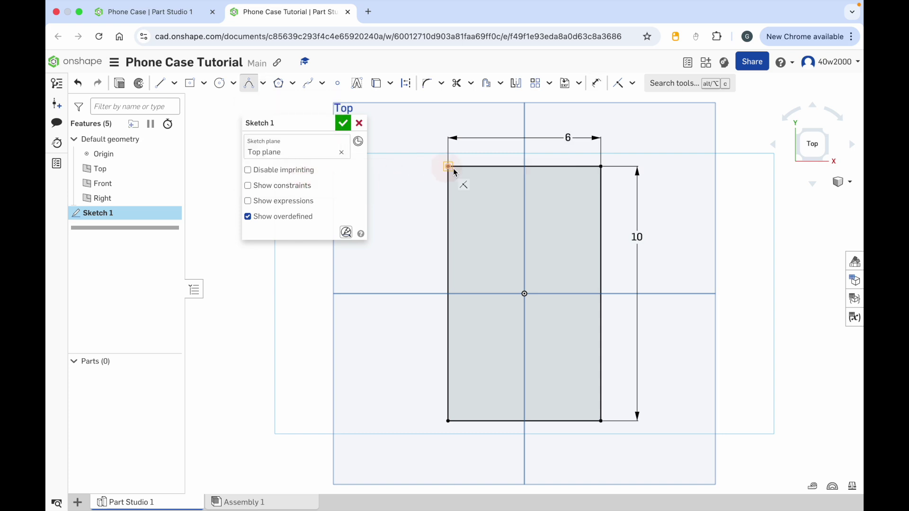
scroll(457, 174, "up", 1)
scroll(458, 173, "up", 2)
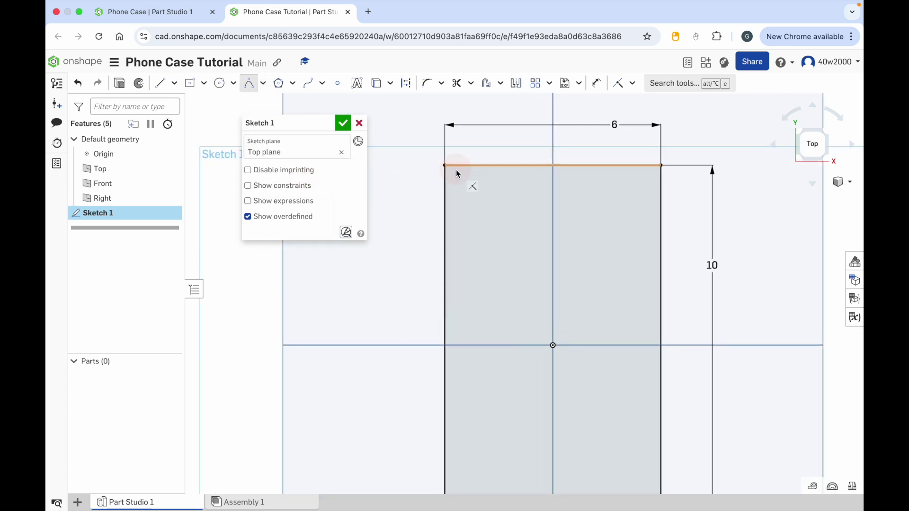
left_click(446, 197)
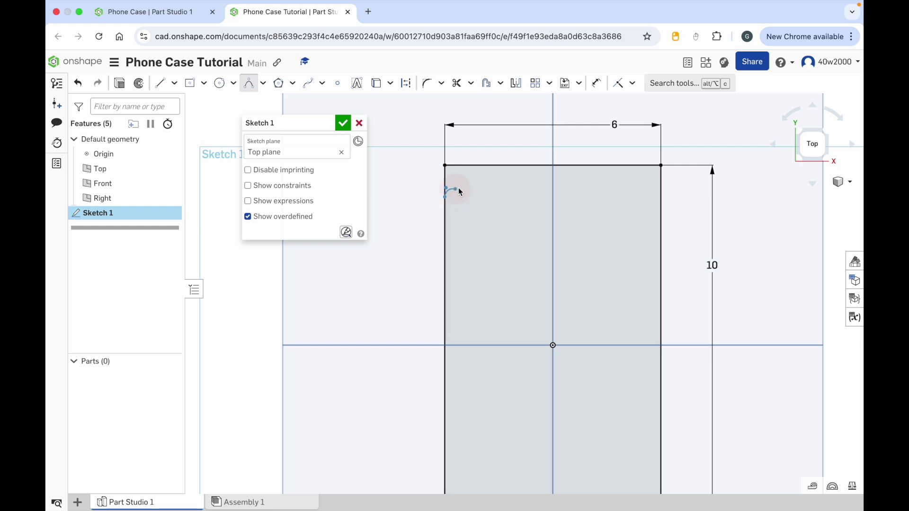
left_click(483, 166)
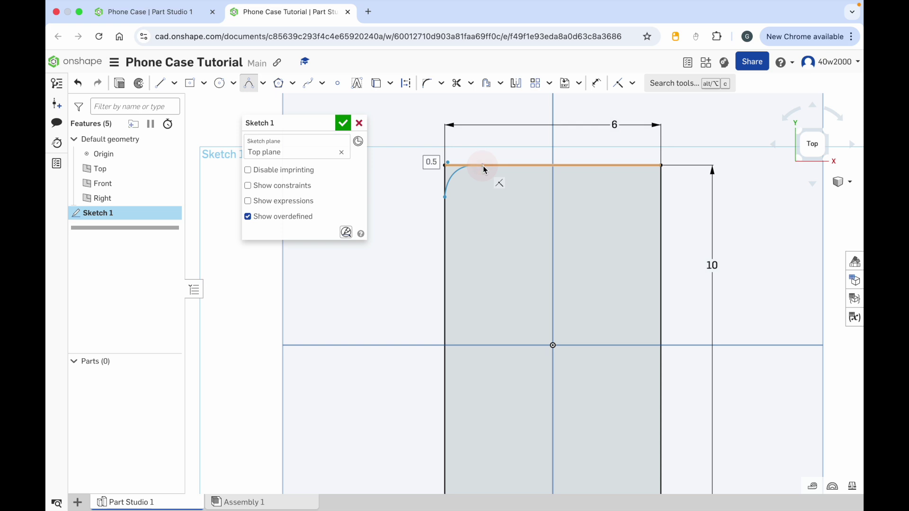
left_click(445, 165)
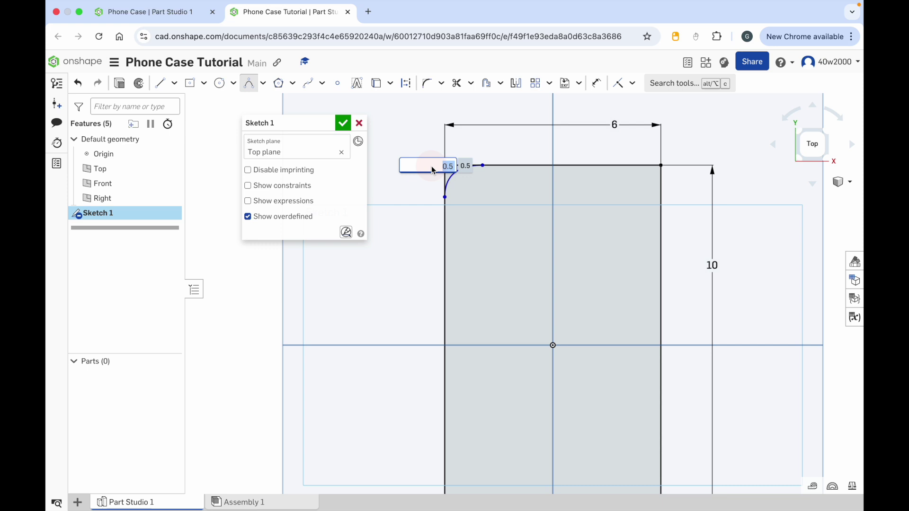
key("Return")
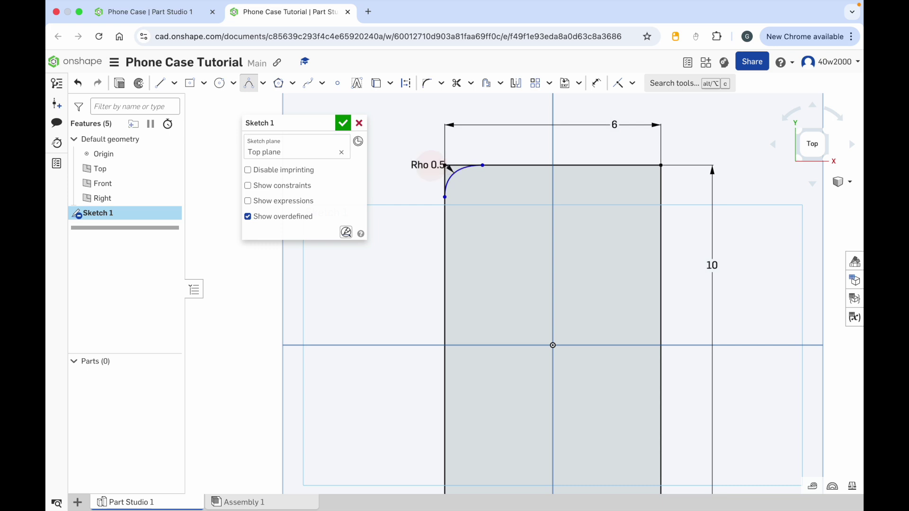
Dimension the vertical and horizontal distances between the corner conic's endpoints to 0.75 cm each.
left_click(597, 83)
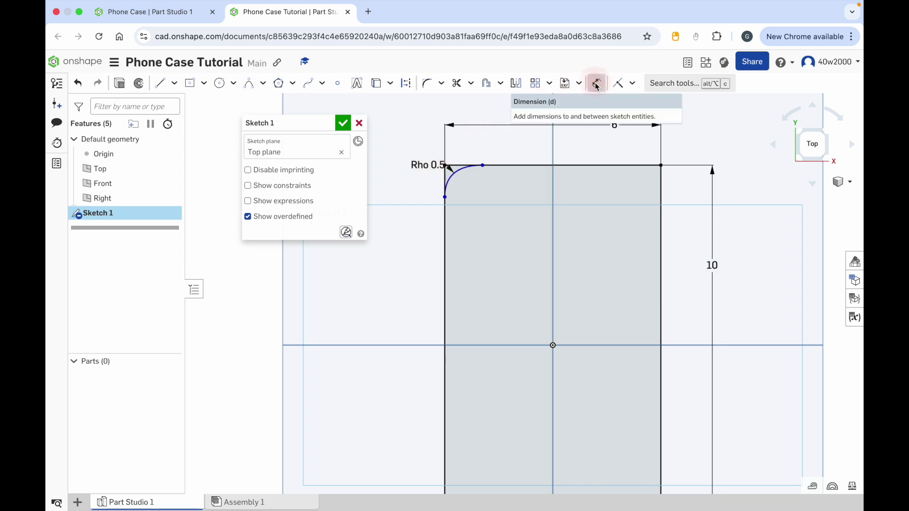
left_click(482, 166)
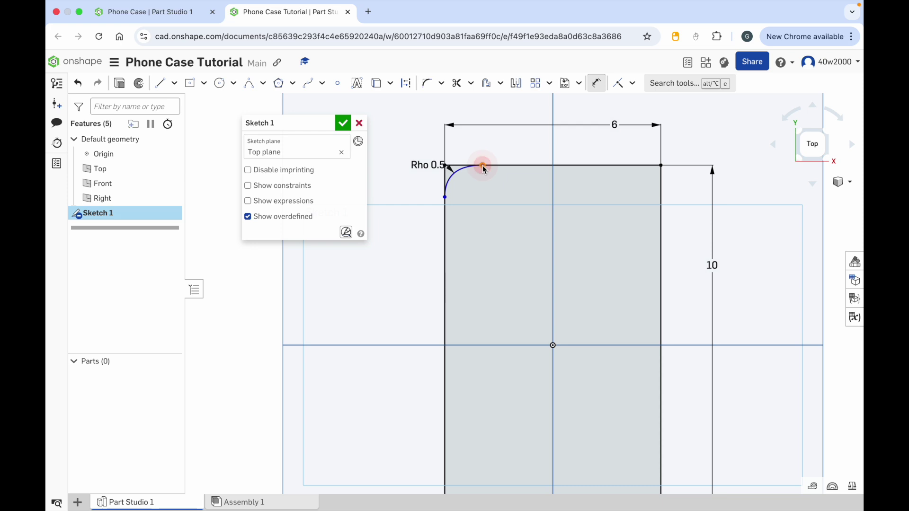
left_click(445, 197)
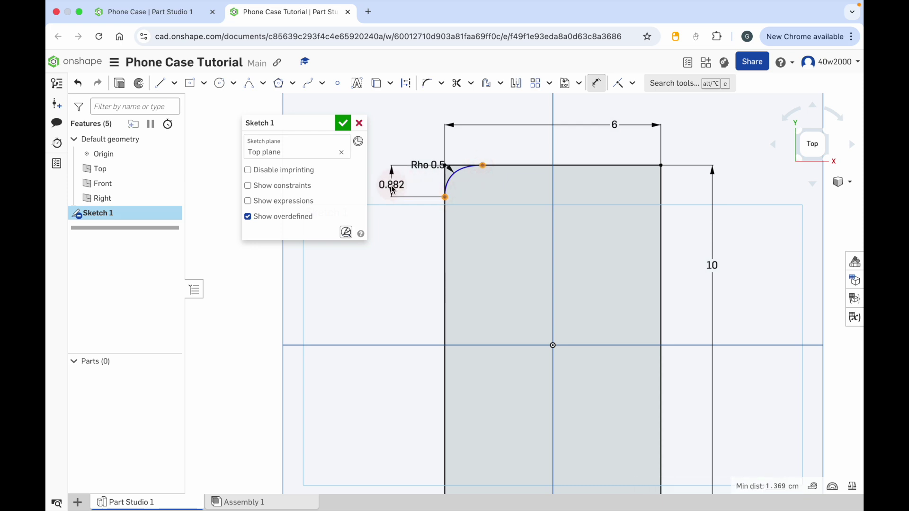
left_click(388, 186)
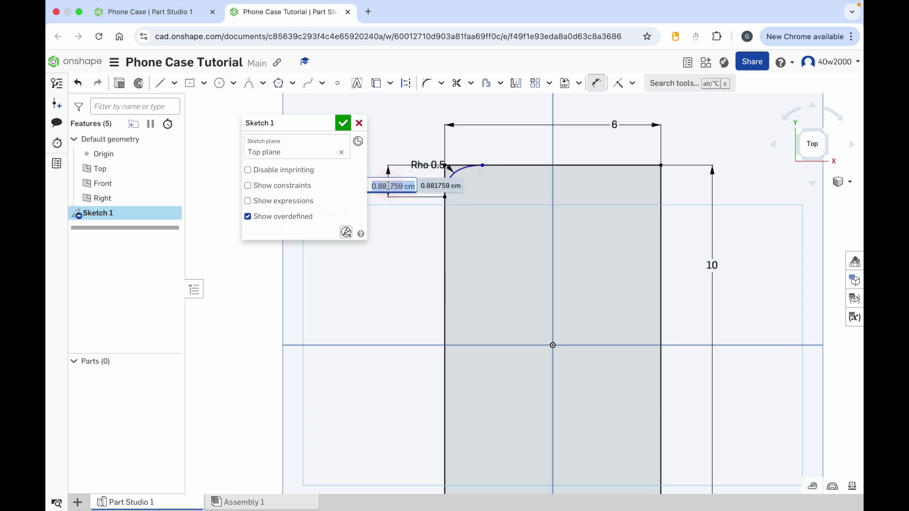
type("0.75")
key("Return")
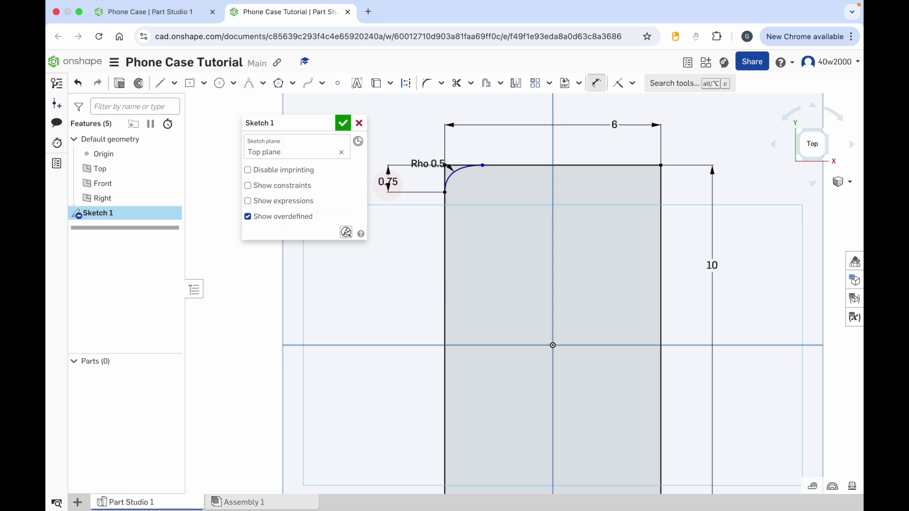
left_click(445, 193)
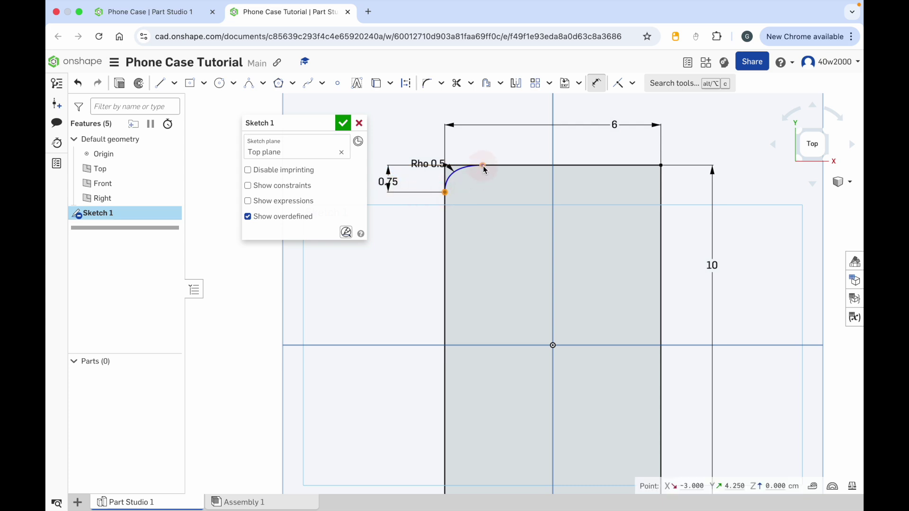
left_click(483, 166)
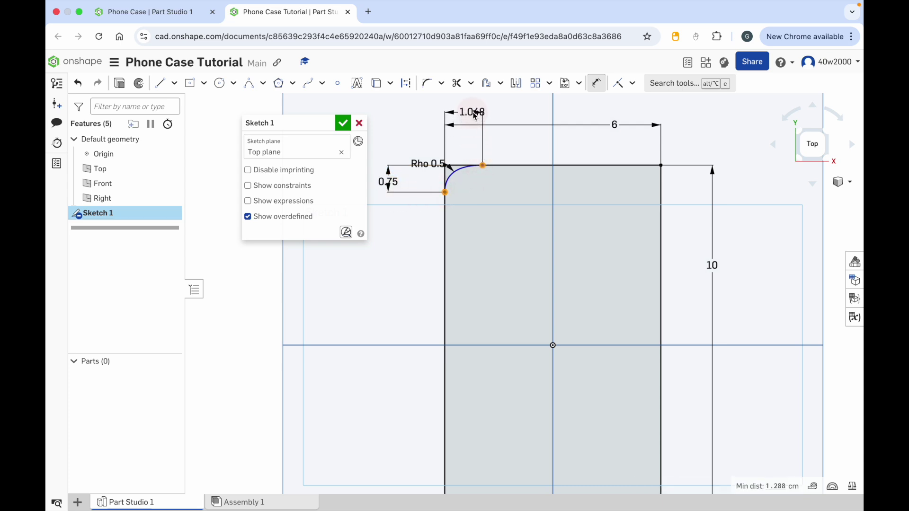
left_click(474, 109)
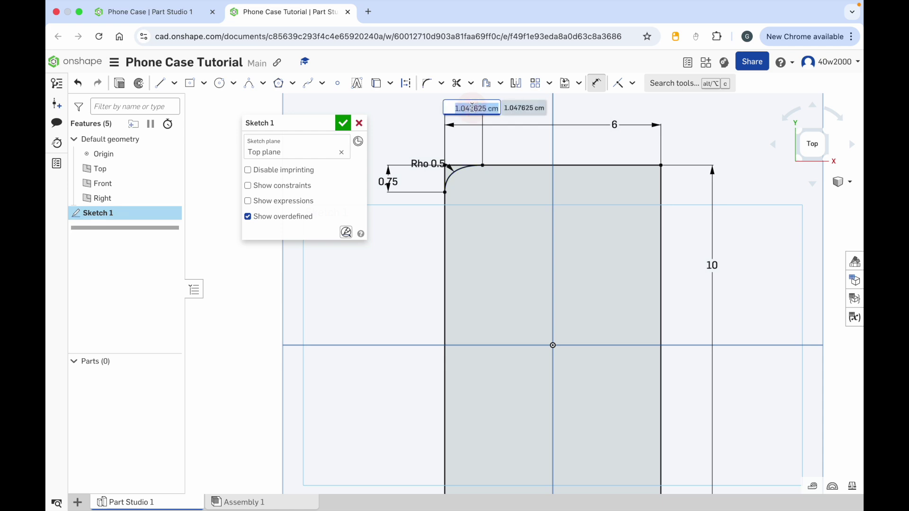
type("0.75")
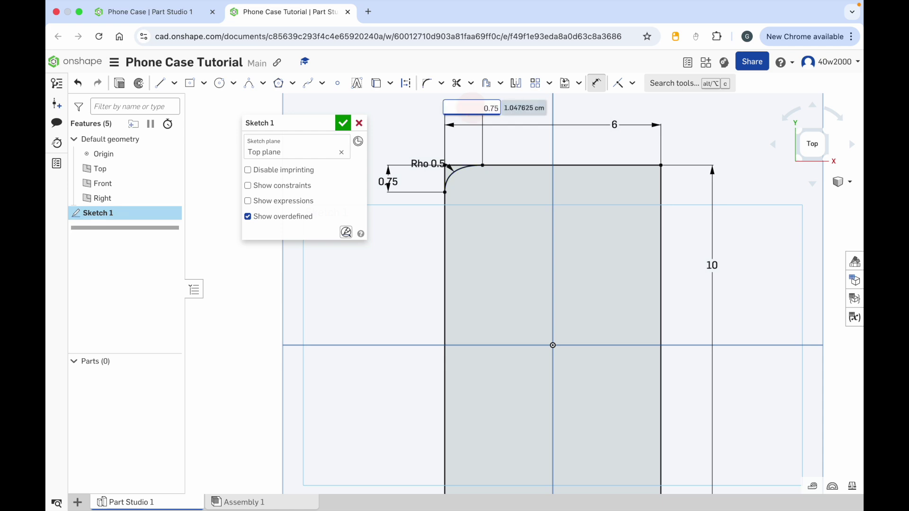
key("Return")
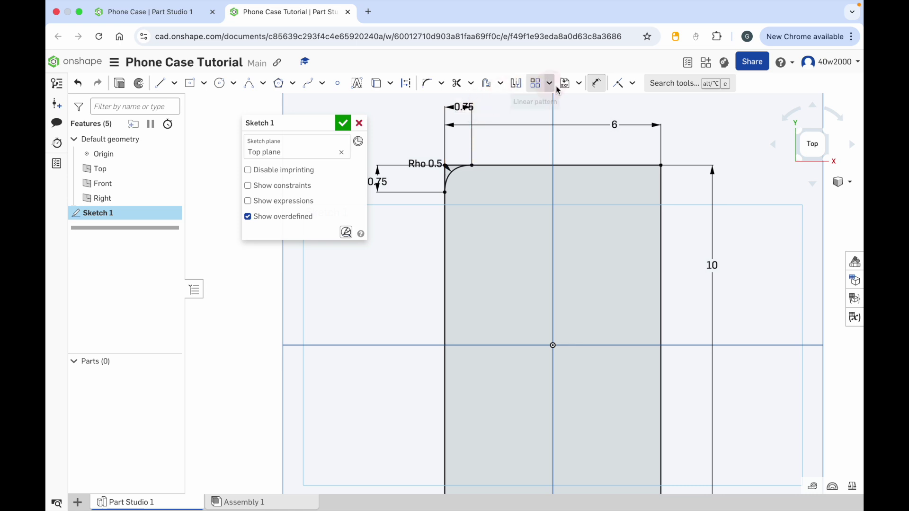
left_click(598, 85)
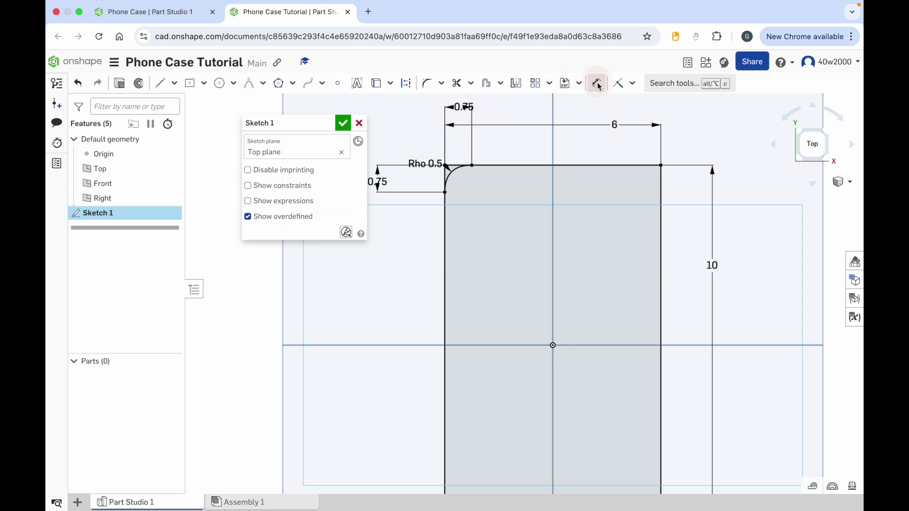
Mirror the upper-left corner conic across the vertical centre line to the rectangle's upper-right corner.
left_click(516, 84)
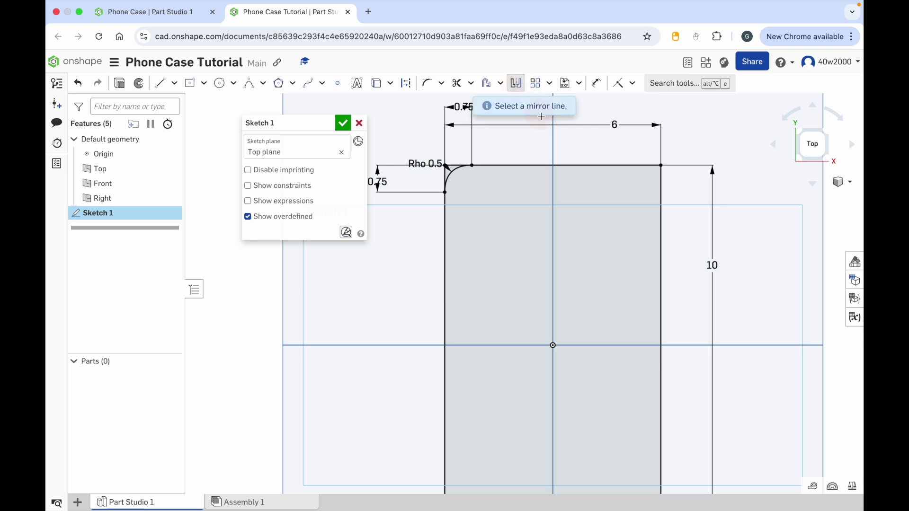
left_click(553, 140)
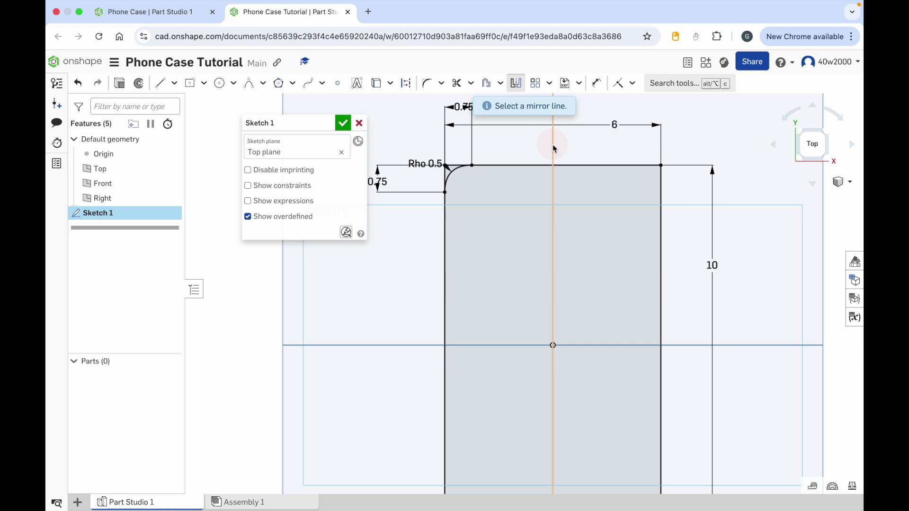
left_click(552, 144)
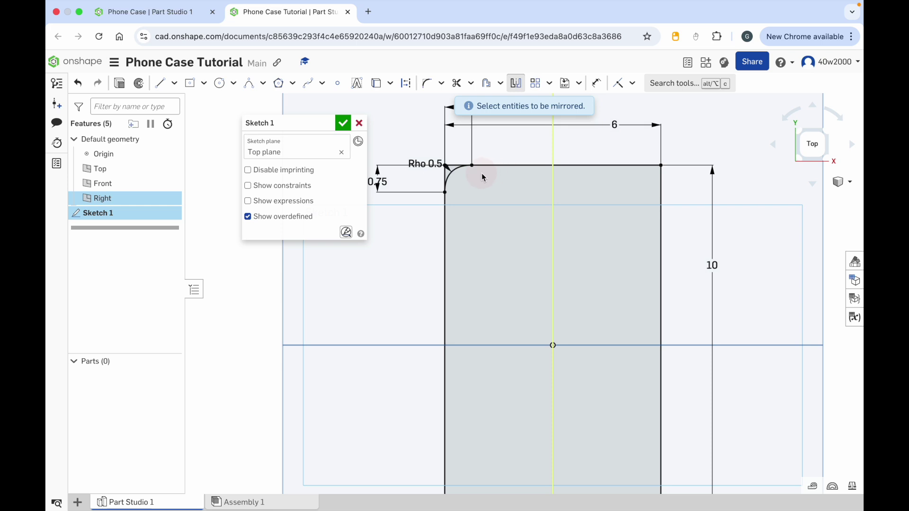
left_click(457, 174)
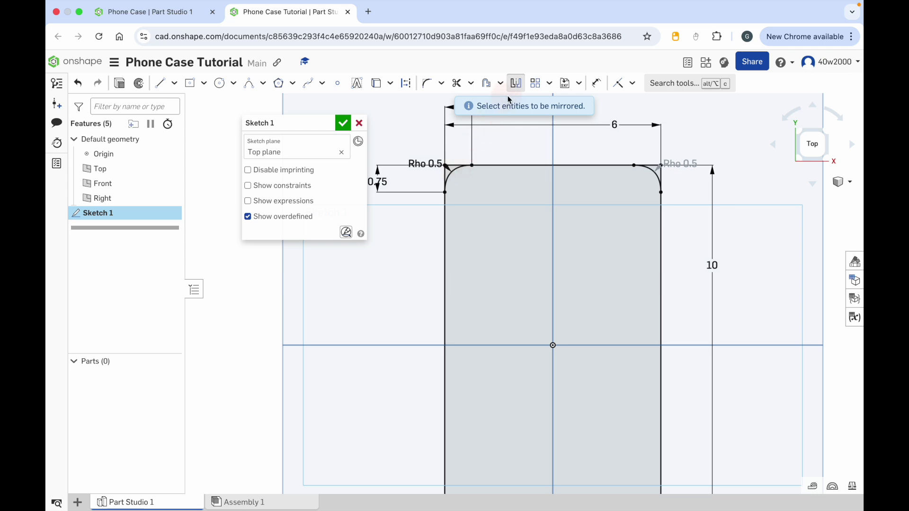
left_click(518, 84)
left_click(517, 85)
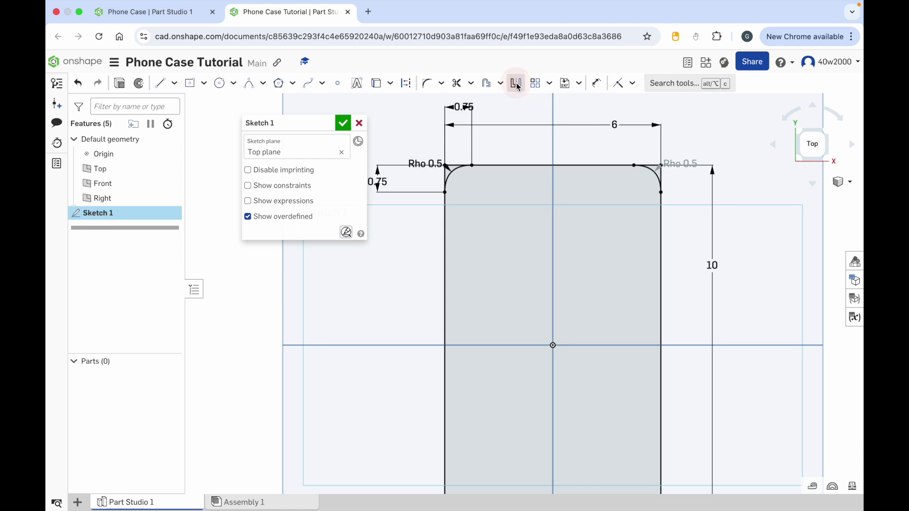
Mirror both upper corner conics across the horizontal centre line to the rectangle's two lower corners.
left_click(813, 146)
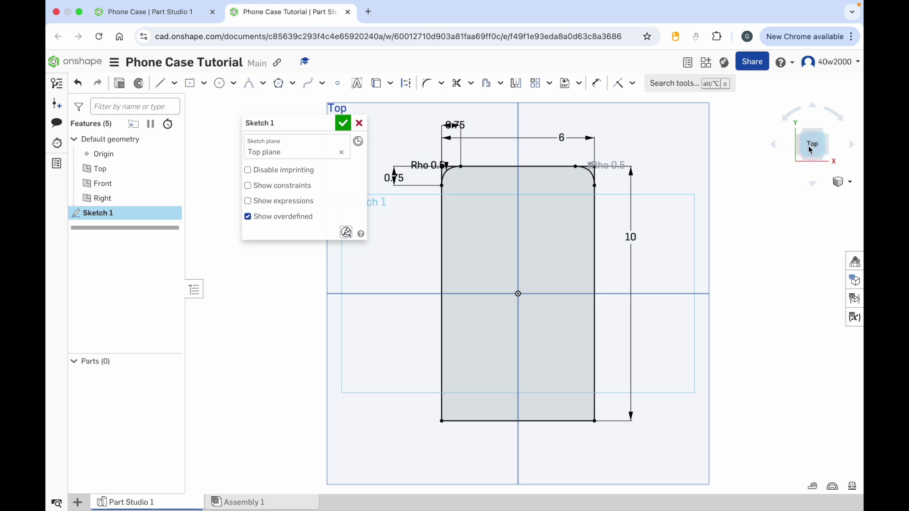
left_click(515, 88)
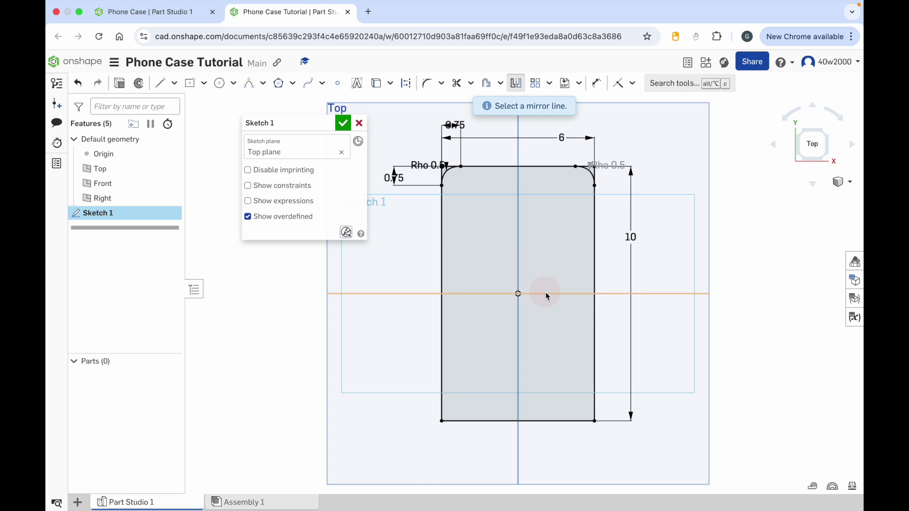
left_click(545, 294)
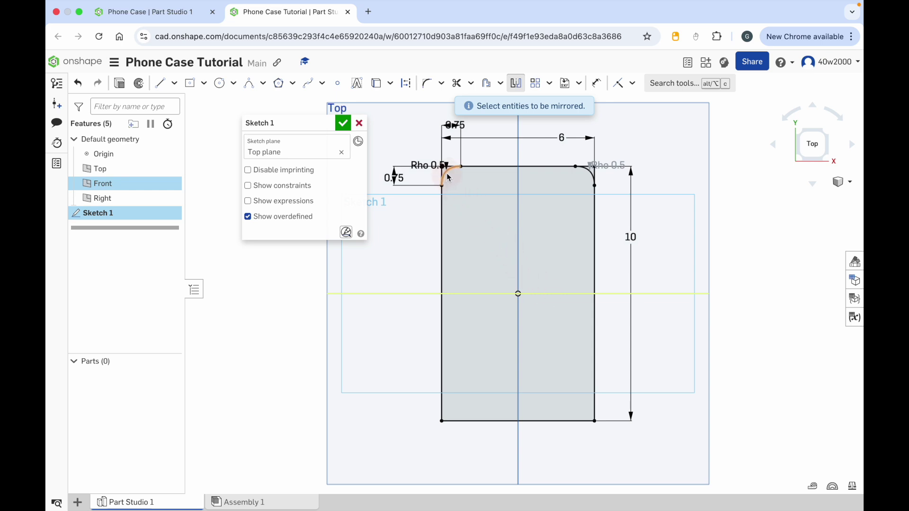
left_click(448, 176)
left_click(591, 172)
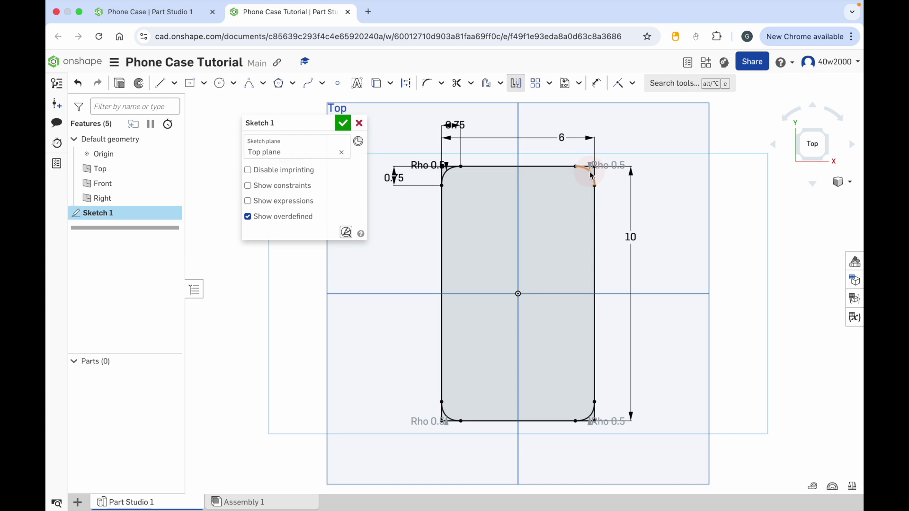
Trim away the sharp line ends outside the conics at all four corners of the rectangle.
left_click(457, 84)
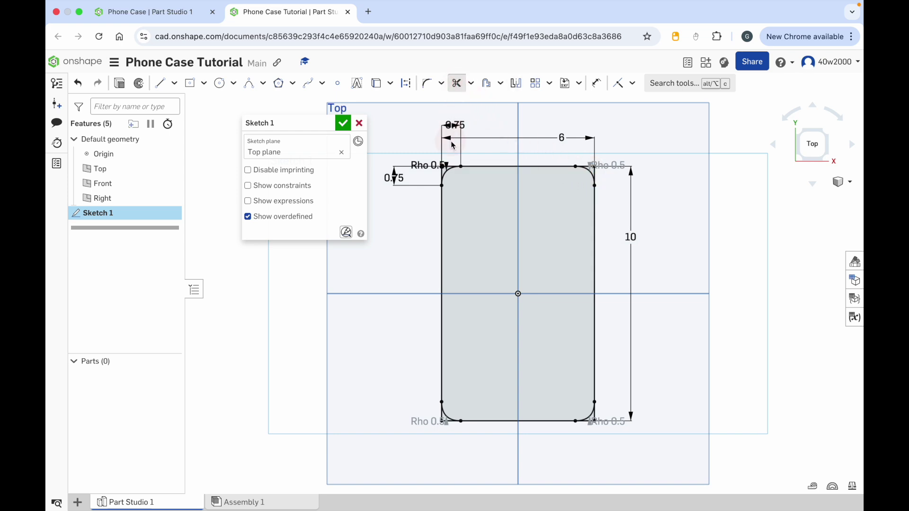
scroll(453, 146, "up", 5)
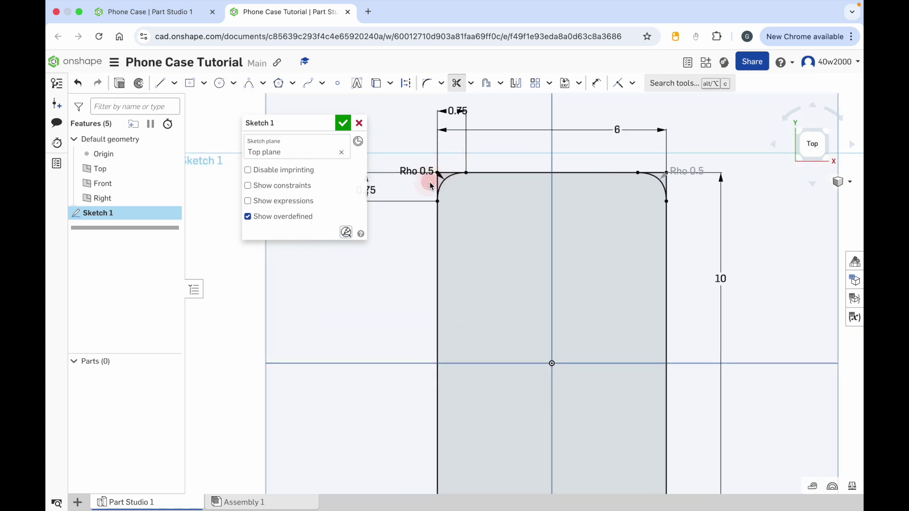
left_click(445, 177)
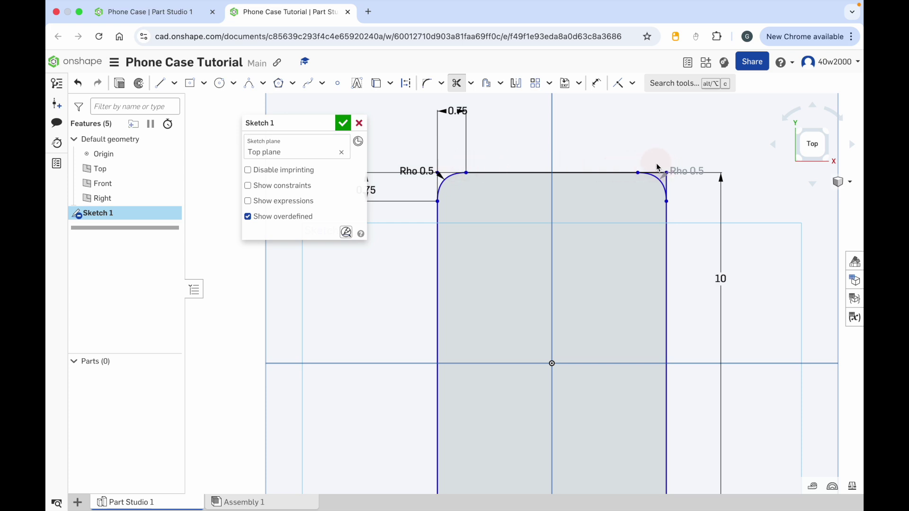
left_click(675, 186)
mouse_move(727, 359)
middle_mouse_down()
mouse_move(737, 308)
mouse_move(733, 233)
middle_mouse_up()
left_click_drag(661, 451, 692, 405)
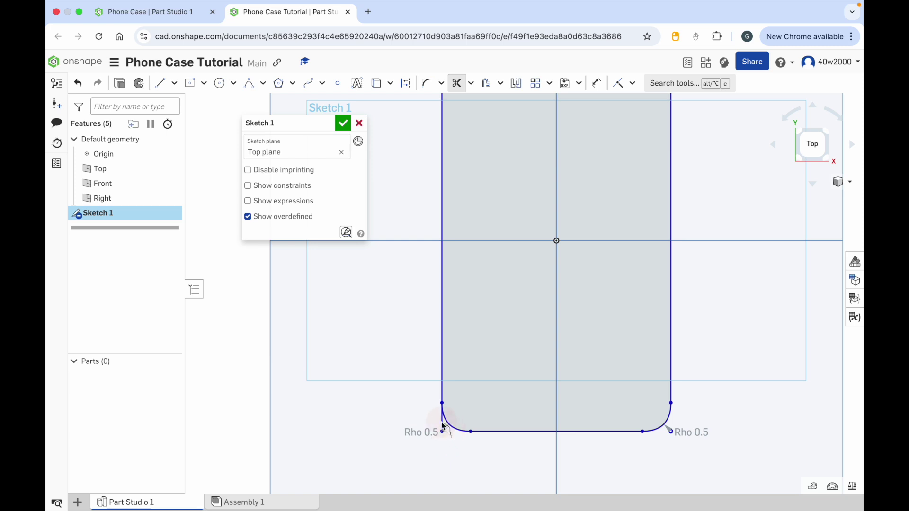
left_click(815, 147)
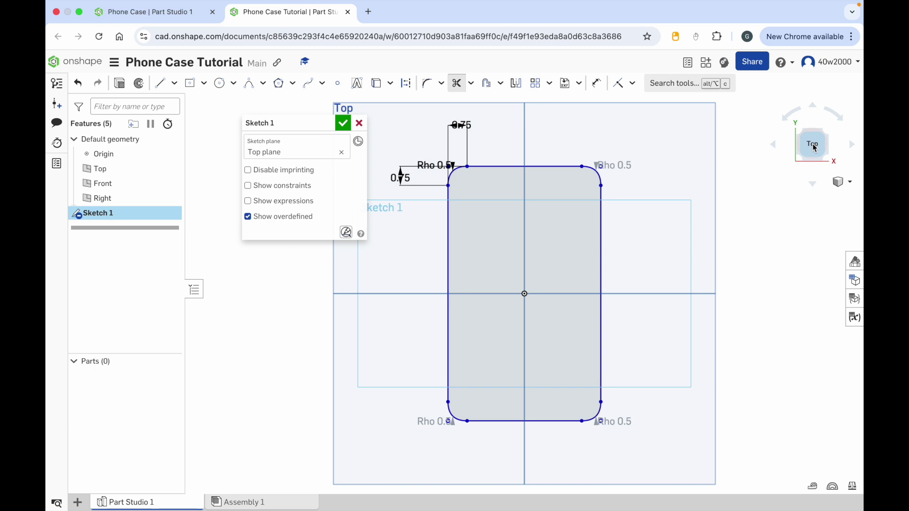
Rename the sketch as "Case Front Sketch" and finish it.
left_click(324, 125)
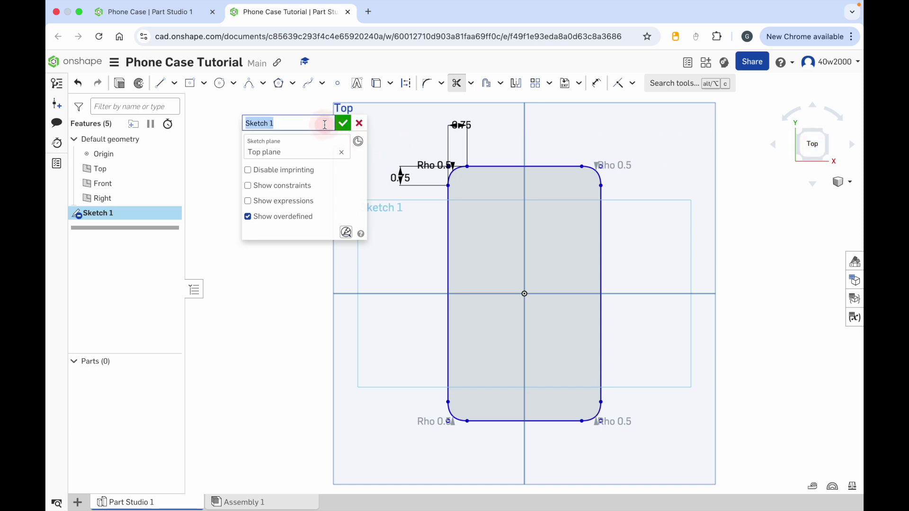
type("Ca")
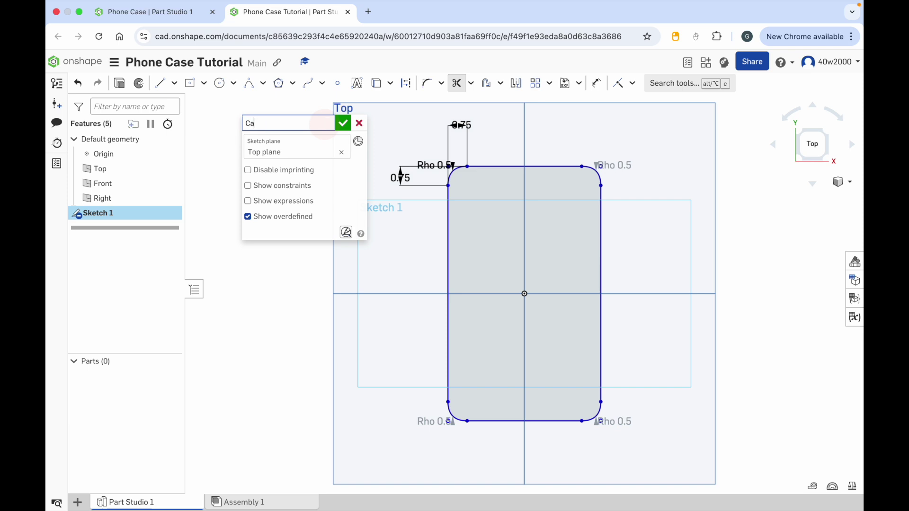
type("se Front Sketch")
left_click(339, 124)
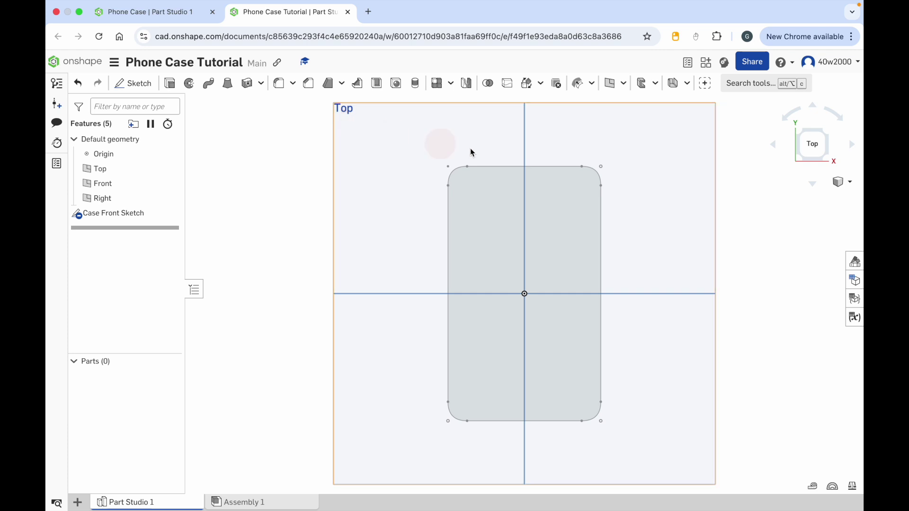
Set up a new plane offset 1 cm below the Top plane.
left_click(824, 161)
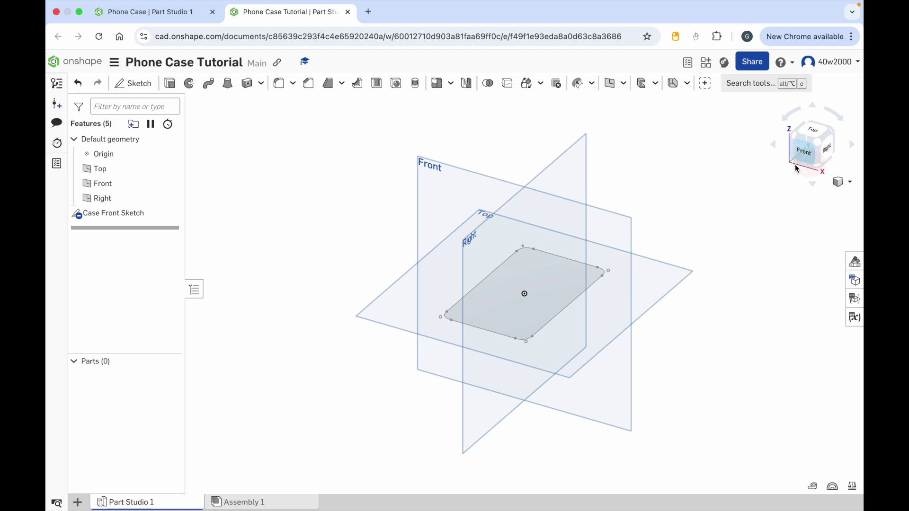
left_click(626, 100)
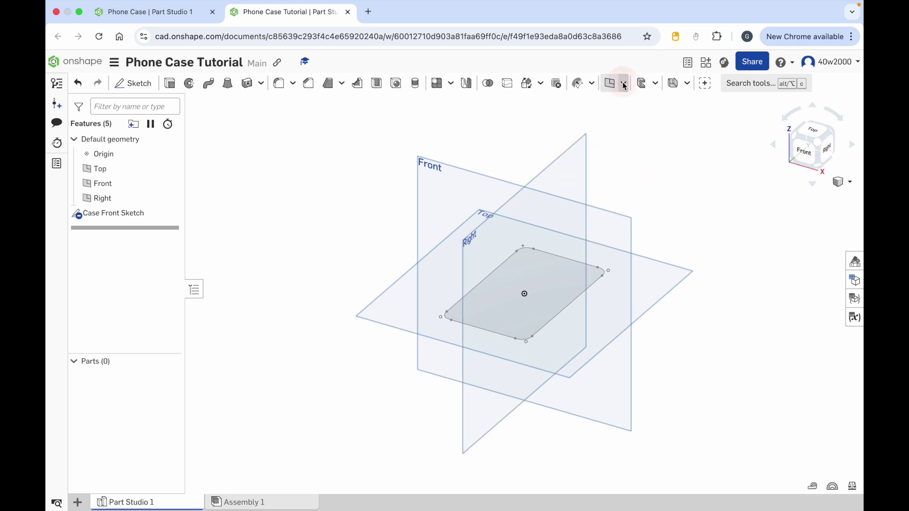
left_click(624, 83)
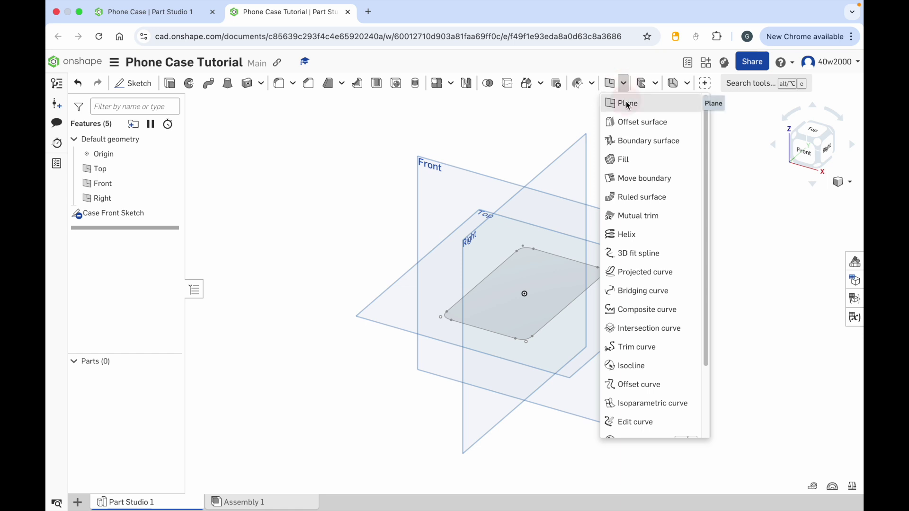
left_click(628, 105)
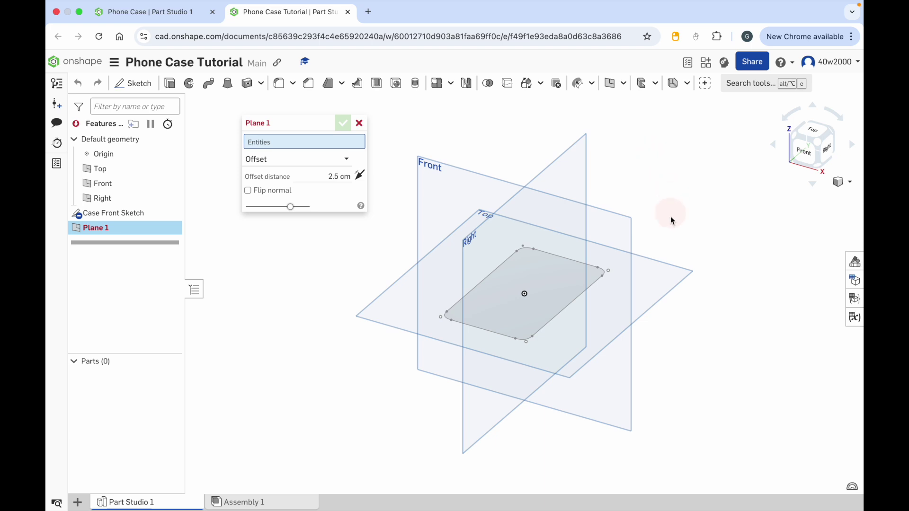
left_click(659, 303)
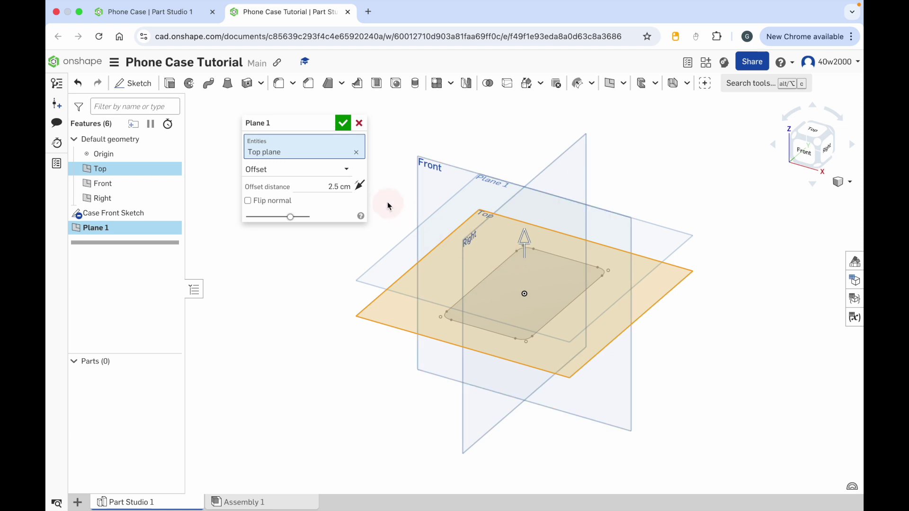
left_click(360, 187)
left_click(339, 186)
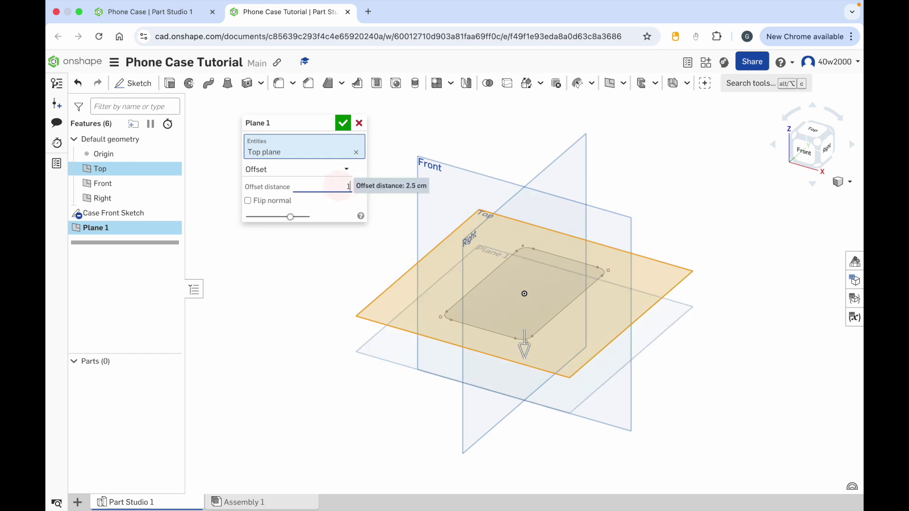
type("1cm")
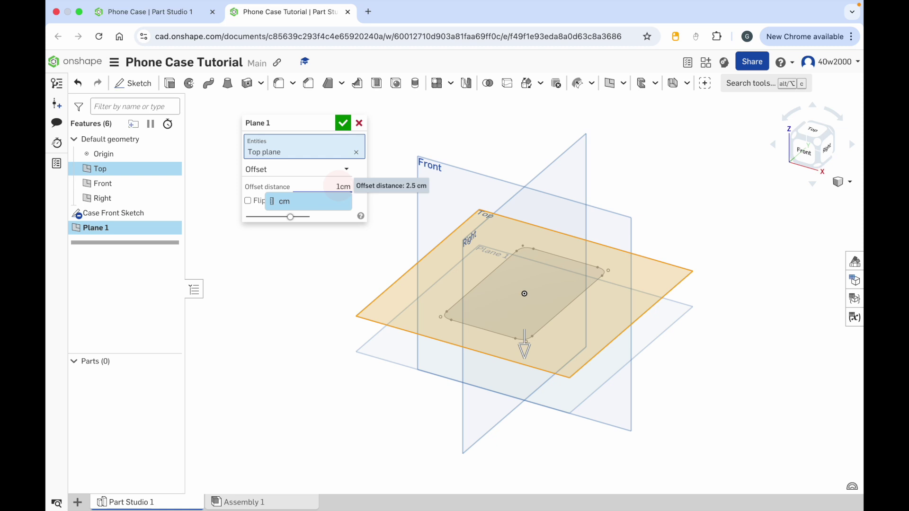
key("Return")
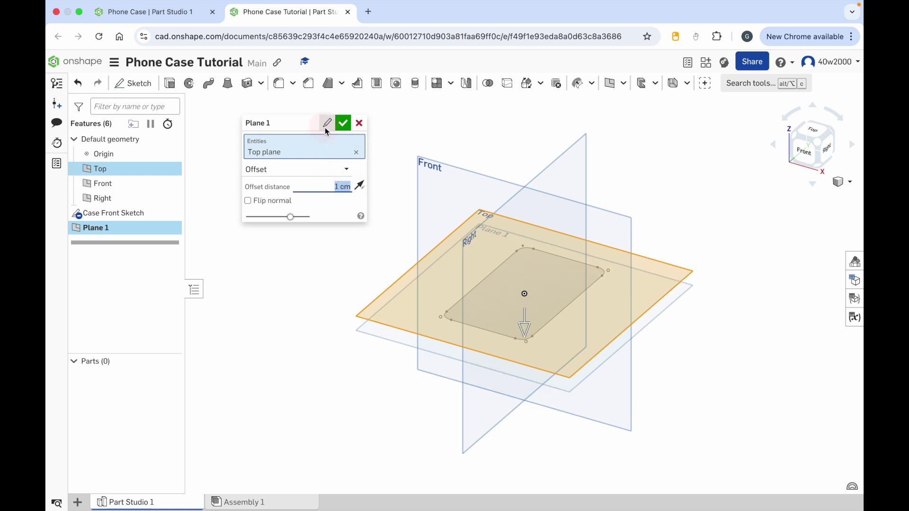
Name the offset plane "Case Back Plane" and accept it.
left_click(326, 125)
type("Ca")
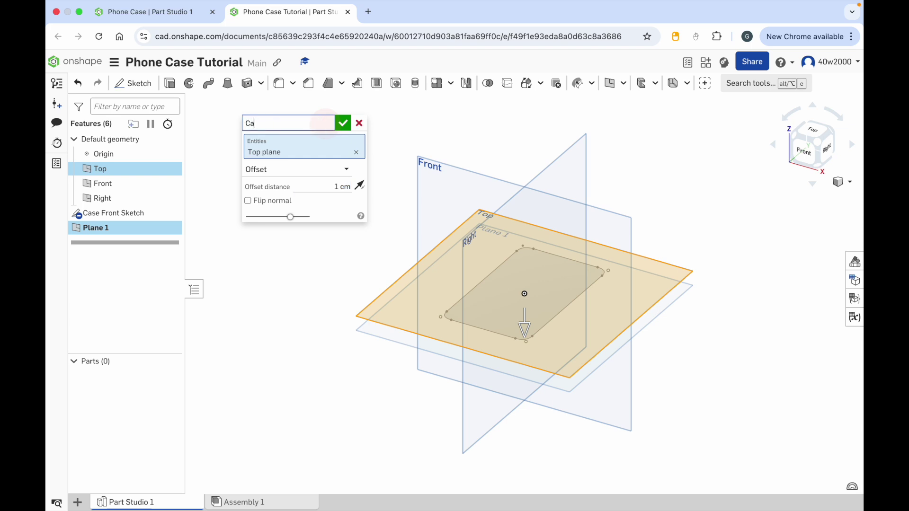
type("se Back Plane")
left_click(343, 124)
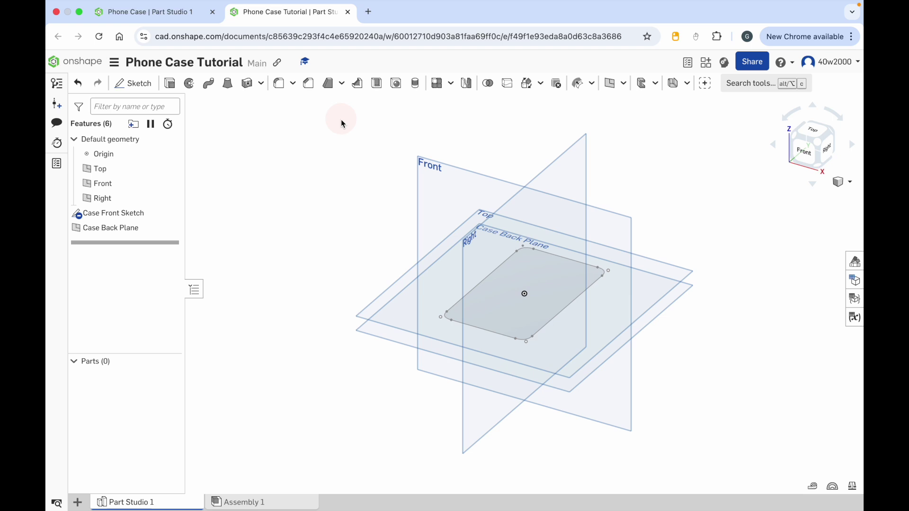
Start a sketch on the Case Back Plane and select the entire Case Front Sketch outline using a loop/chain connected edge selection.
left_click(141, 86)
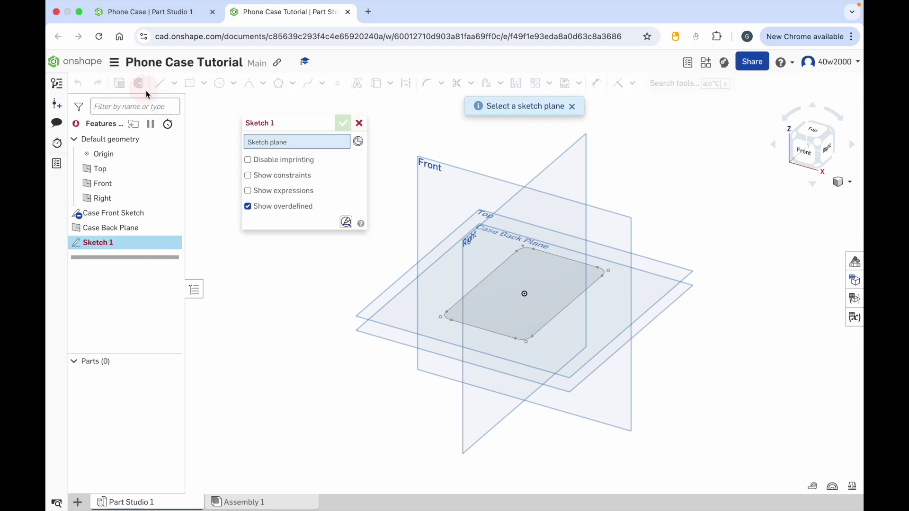
left_click(684, 294)
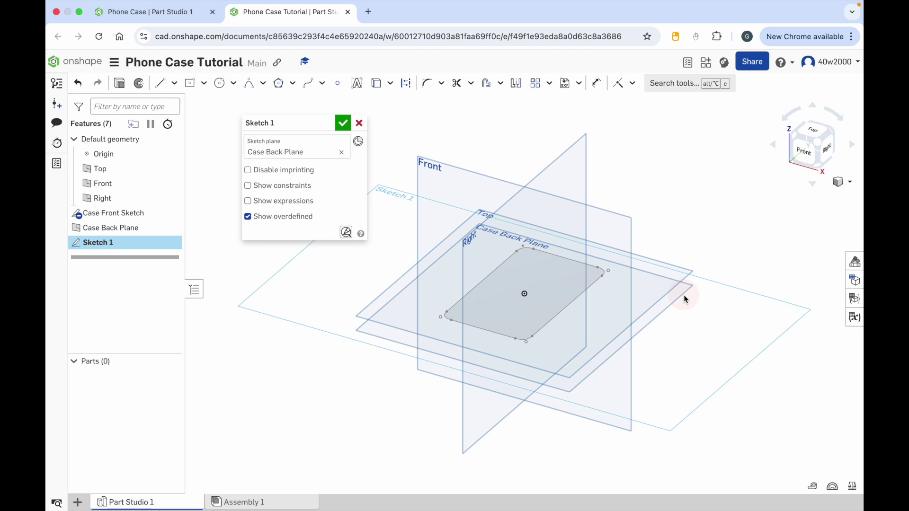
right_click(698, 187)
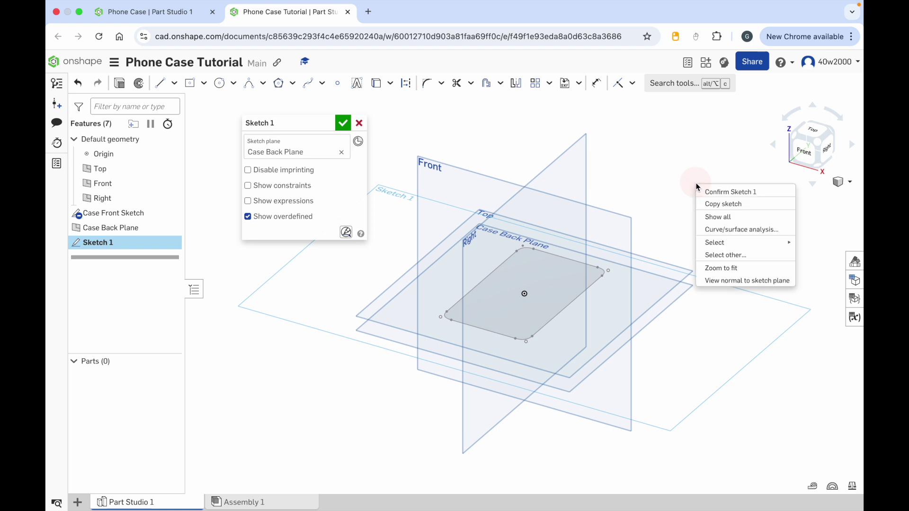
mouse_move(715, 243)
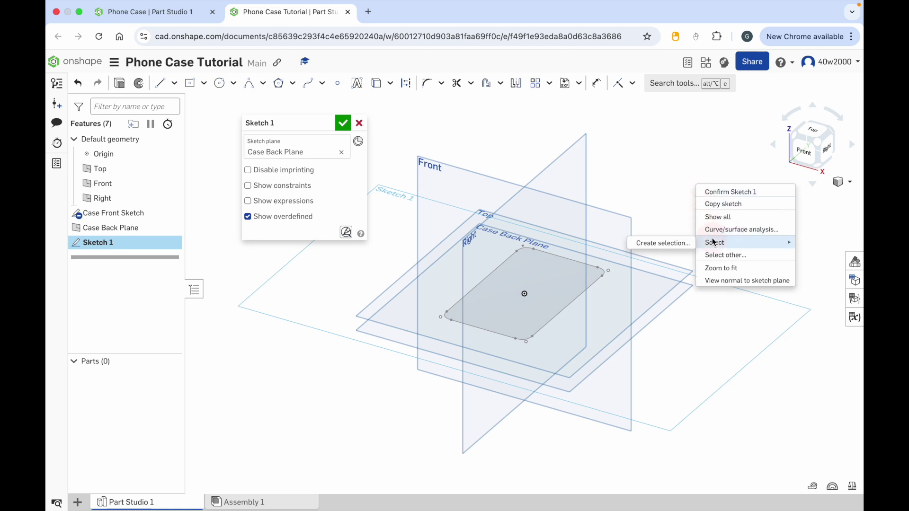
left_click(663, 243)
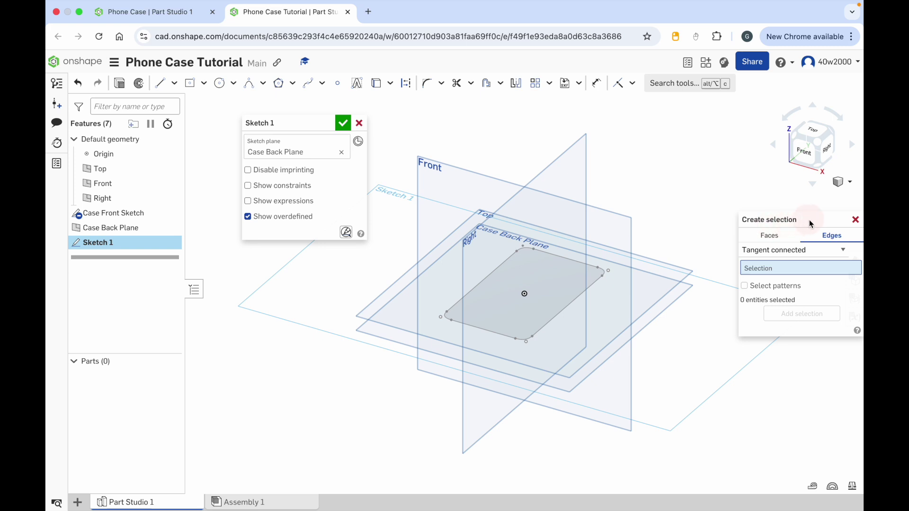
left_click_drag(803, 223, 280, 304)
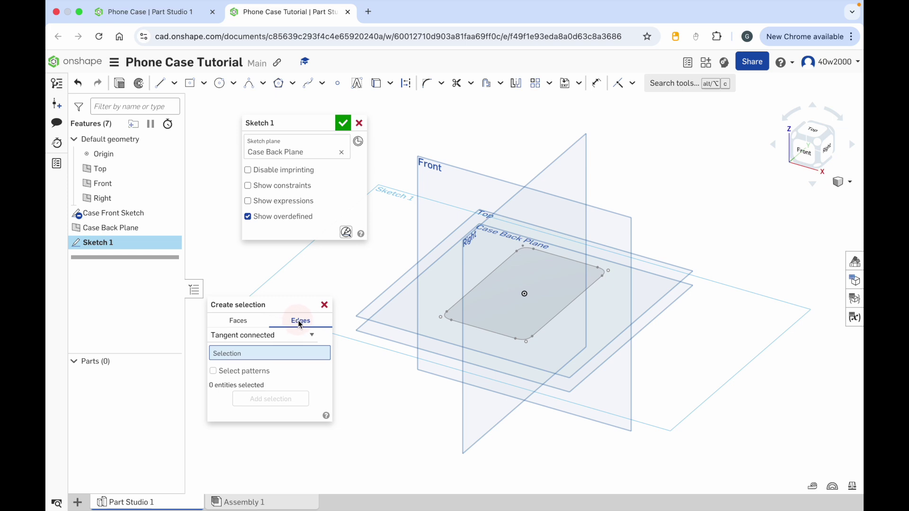
left_click(311, 337)
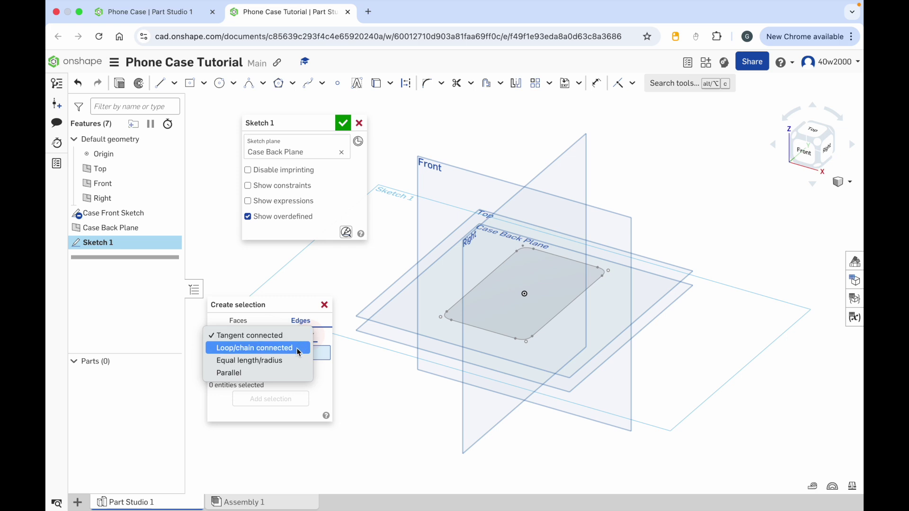
left_click(295, 350)
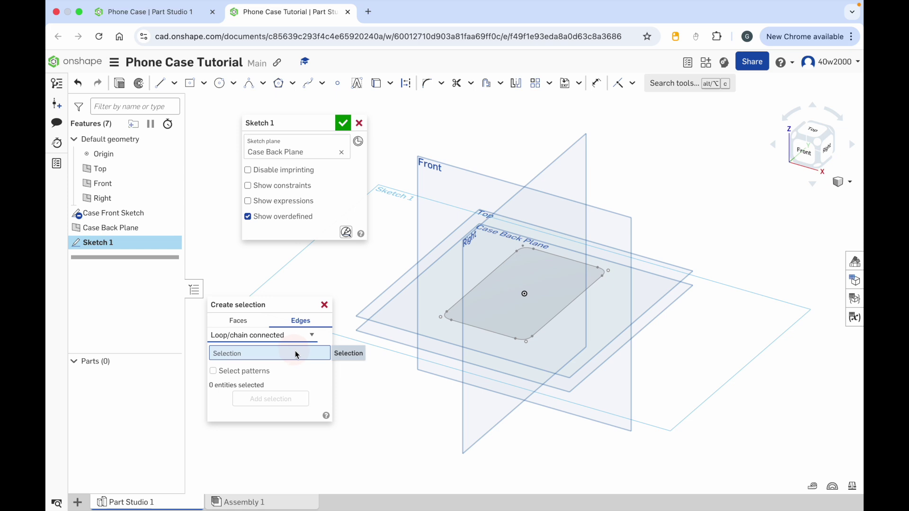
left_click(486, 281)
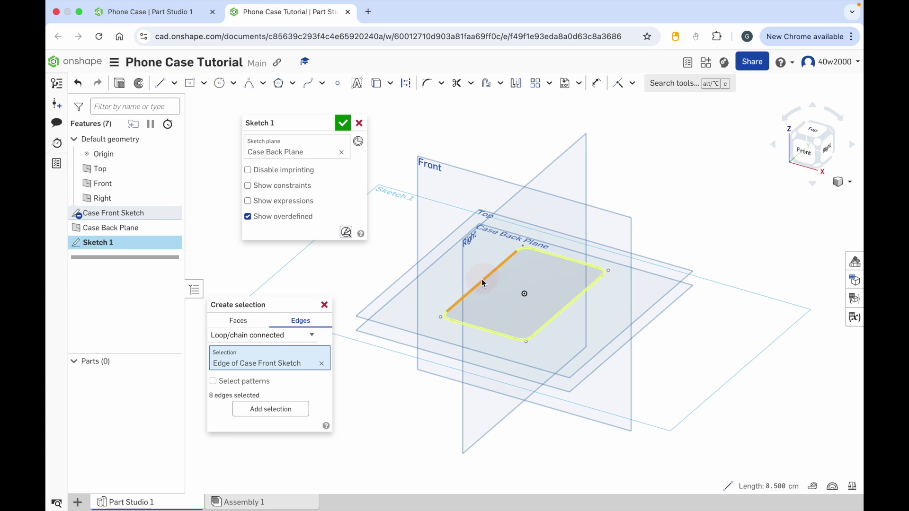
left_click(272, 409)
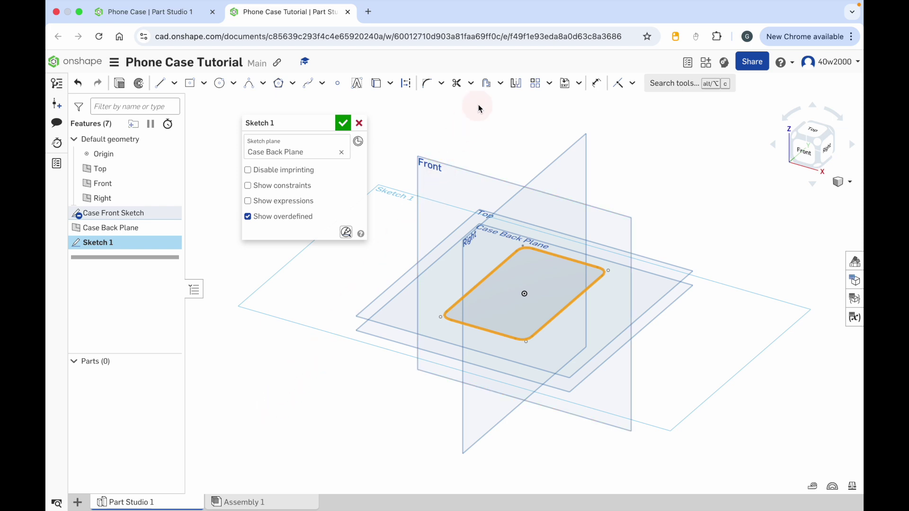
Offset the selected case outline inward by 0.3 cm.
left_click(501, 84)
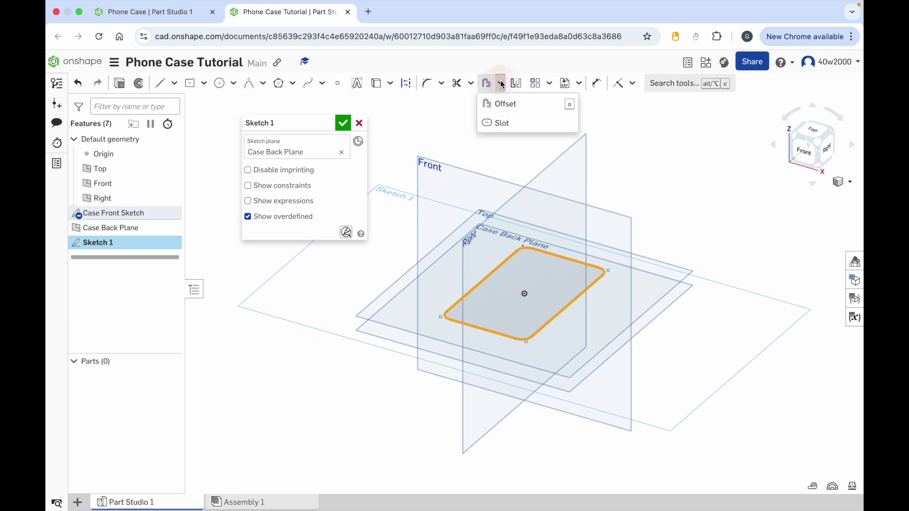
left_click(501, 105)
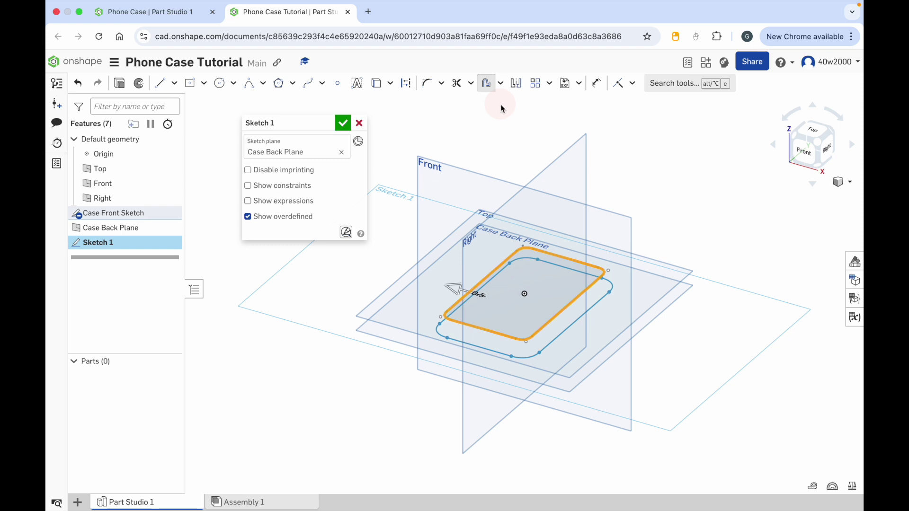
left_click(815, 135)
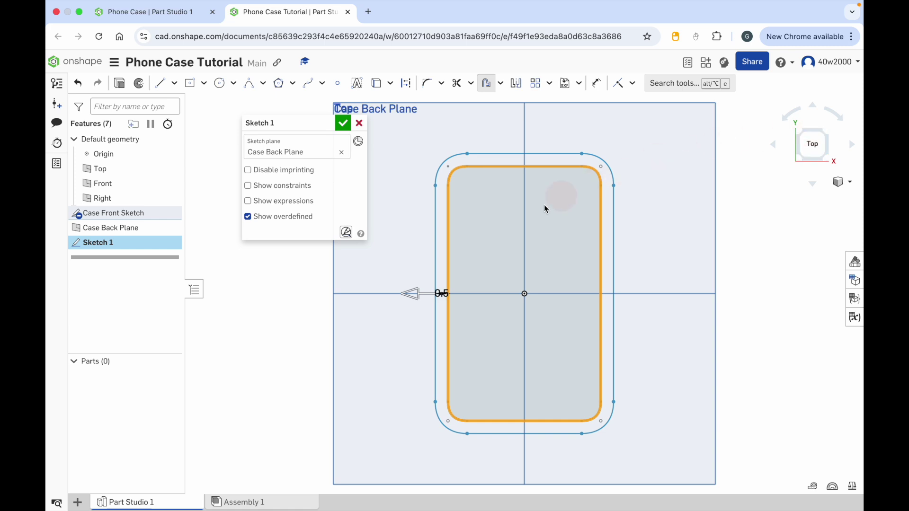
left_click(414, 294)
left_click(413, 294)
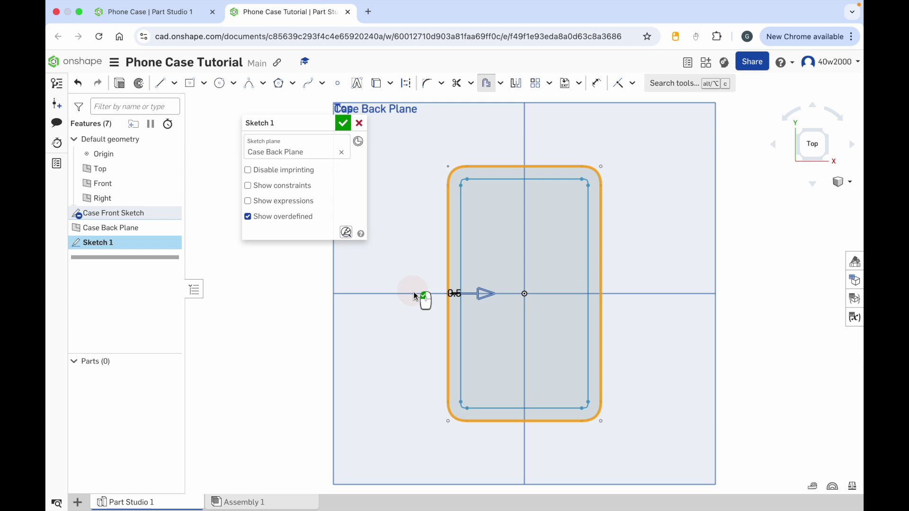
left_click(454, 293)
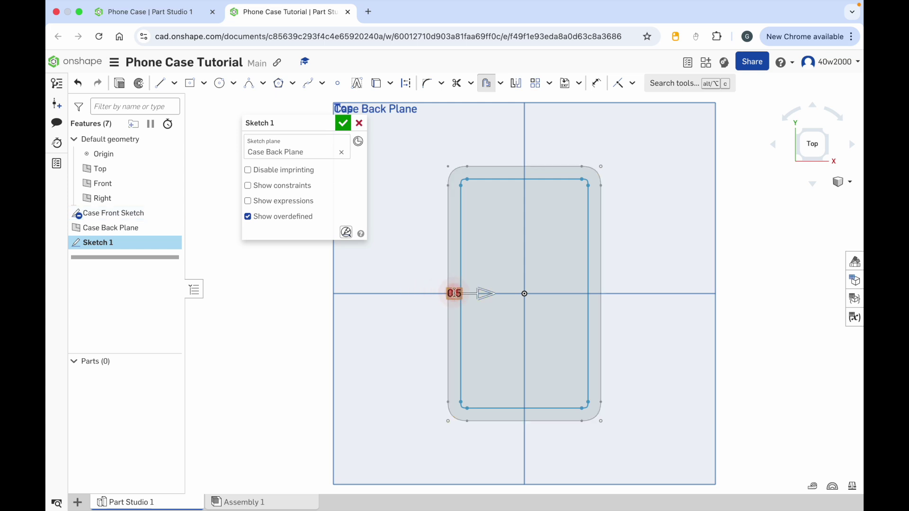
double_click(454, 293)
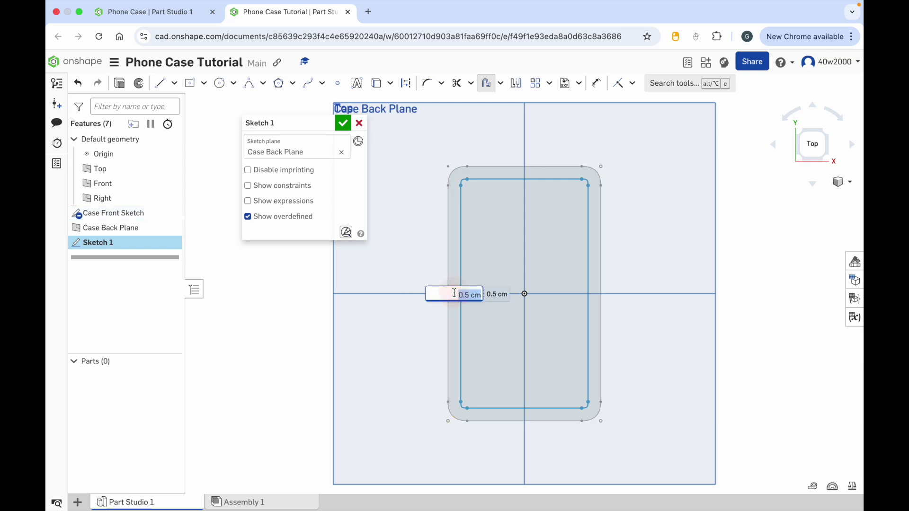
type("0.3")
key("Return")
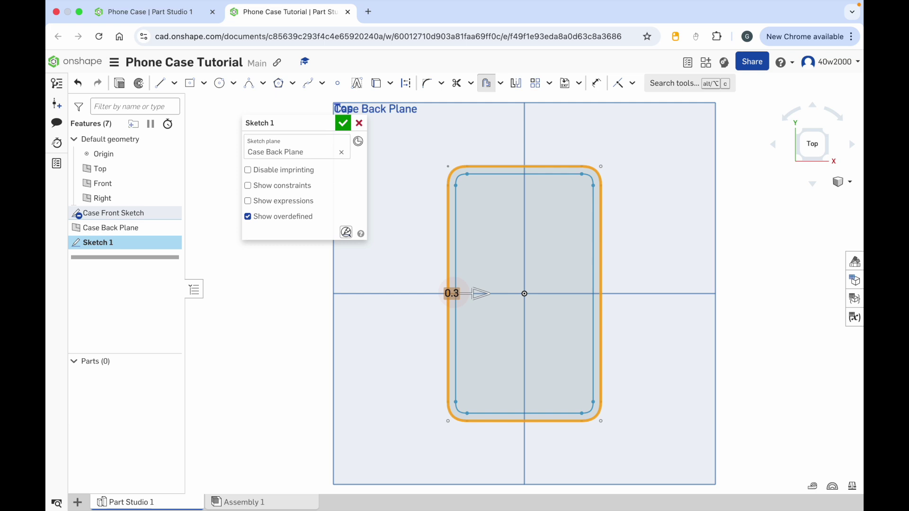
Rename the sketch as "Case Back Sketch" and finish it.
mouse_move(328, 124)
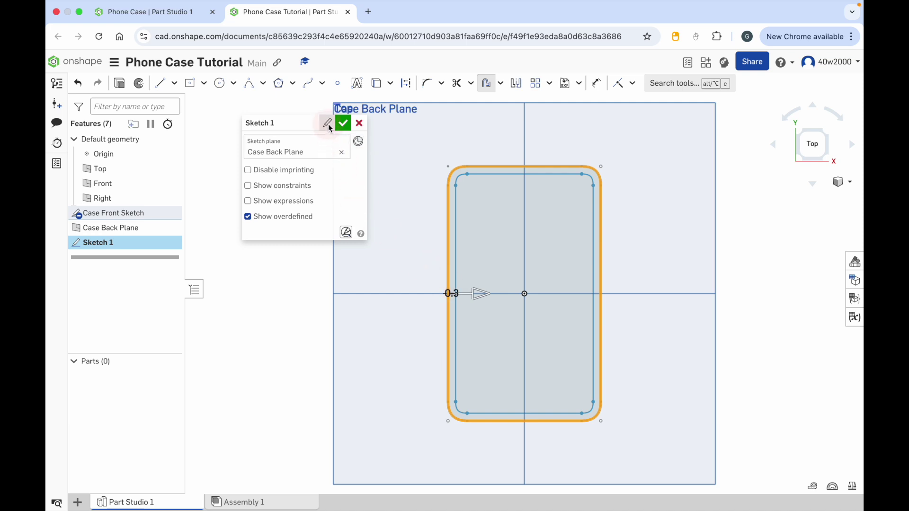
left_click(328, 124)
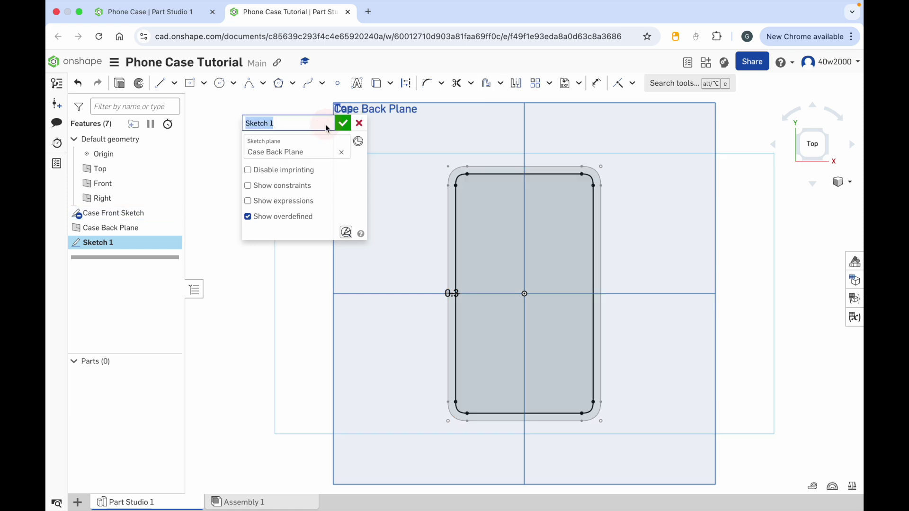
type("Case Back Sketch")
left_click(344, 124)
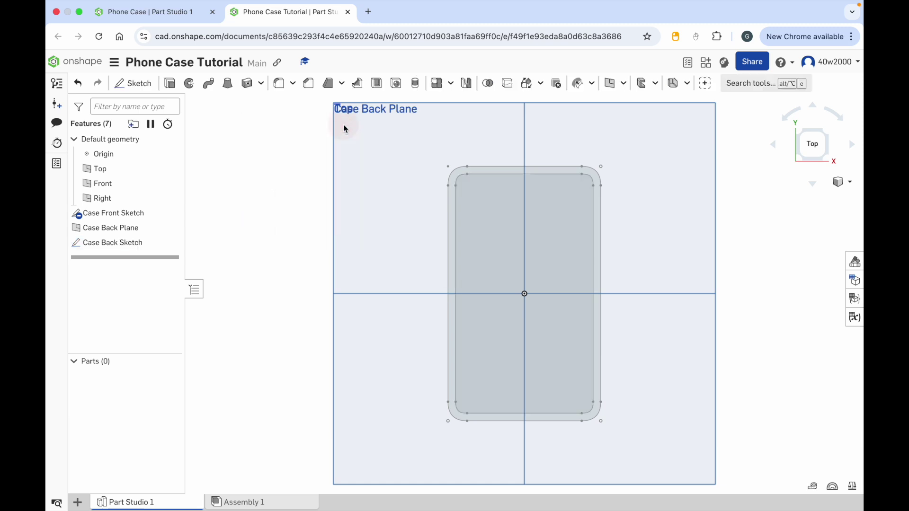
Loft a new solid from the Case Back Sketch face to the Case Front Sketch face.
left_click(827, 161)
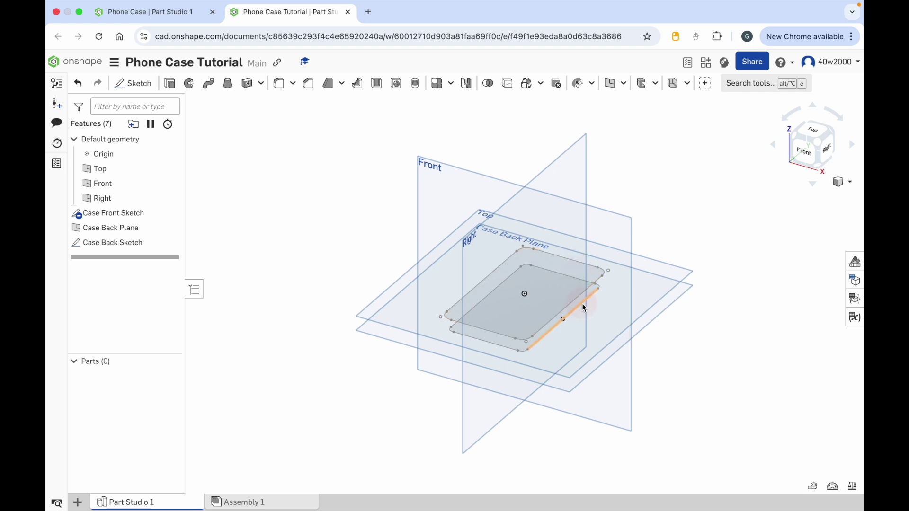
scroll(653, 335, "up", 3)
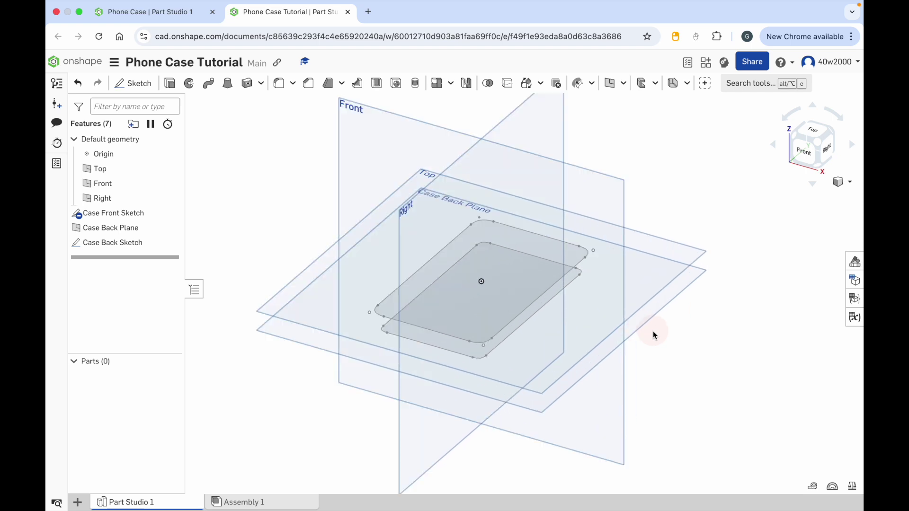
scroll(652, 336, "up", 2)
middle_click_drag(649, 331, 750, 301)
left_click(263, 133)
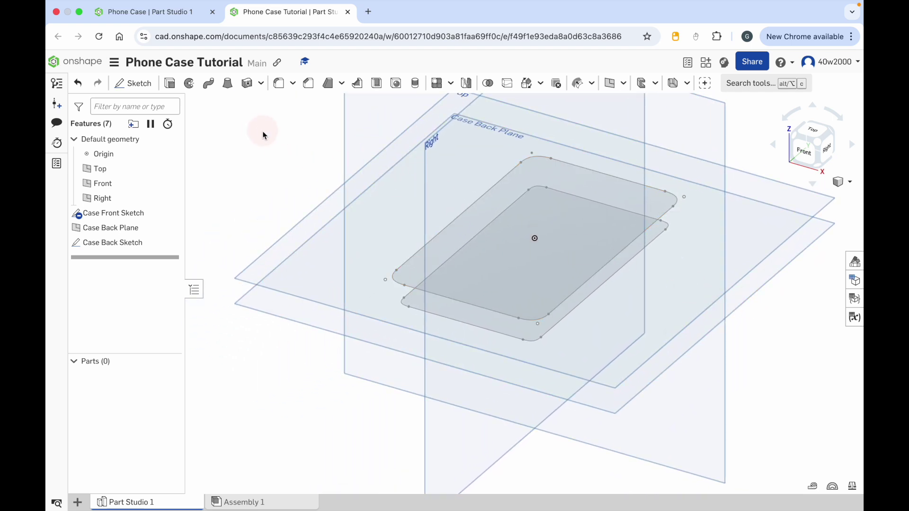
left_click(228, 85)
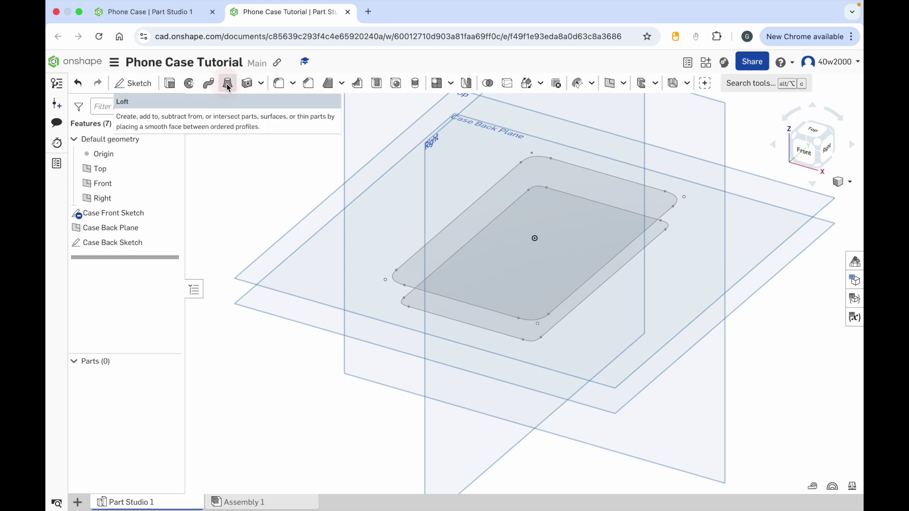
left_click(226, 83)
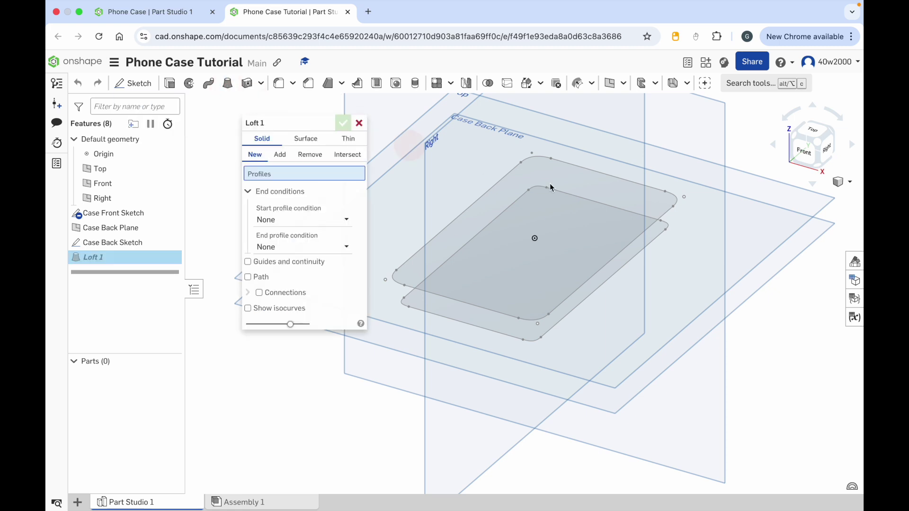
left_click(624, 260)
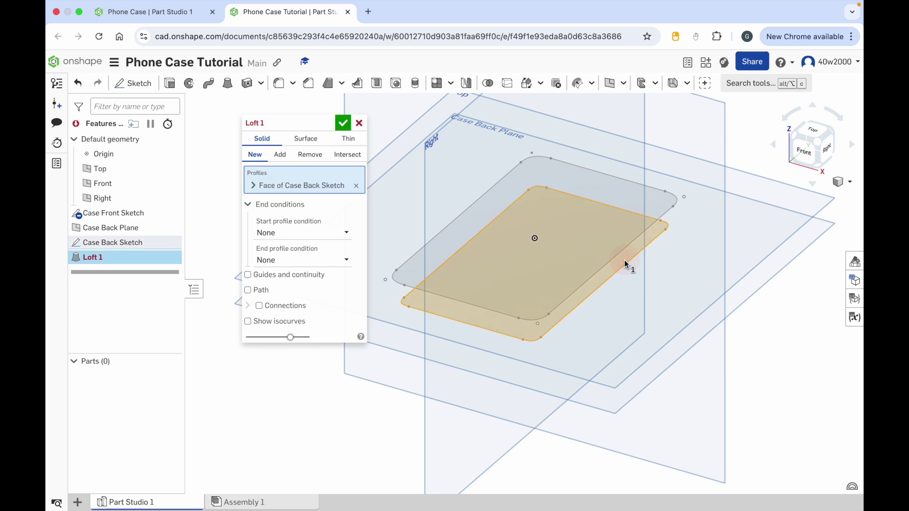
left_click(611, 201)
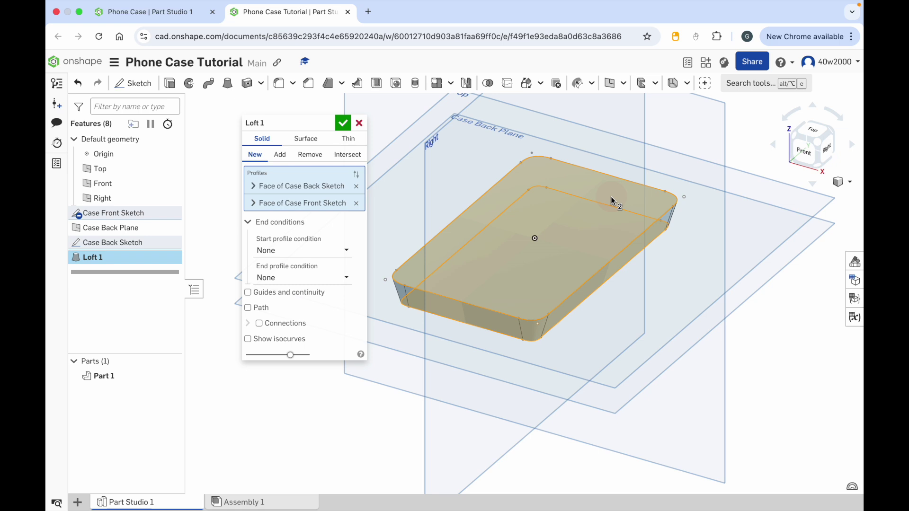
left_click(343, 125)
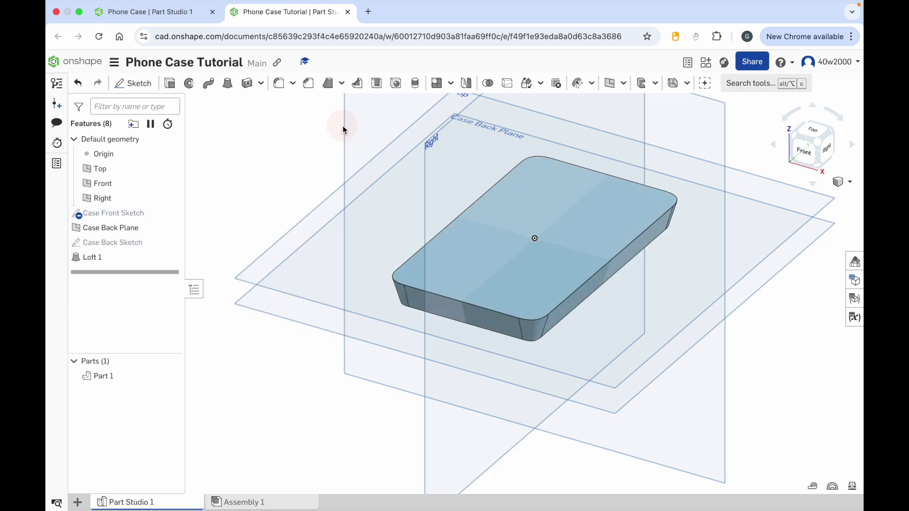
Start a new sketch on the Front plane, viewed from the front.
left_click(808, 154)
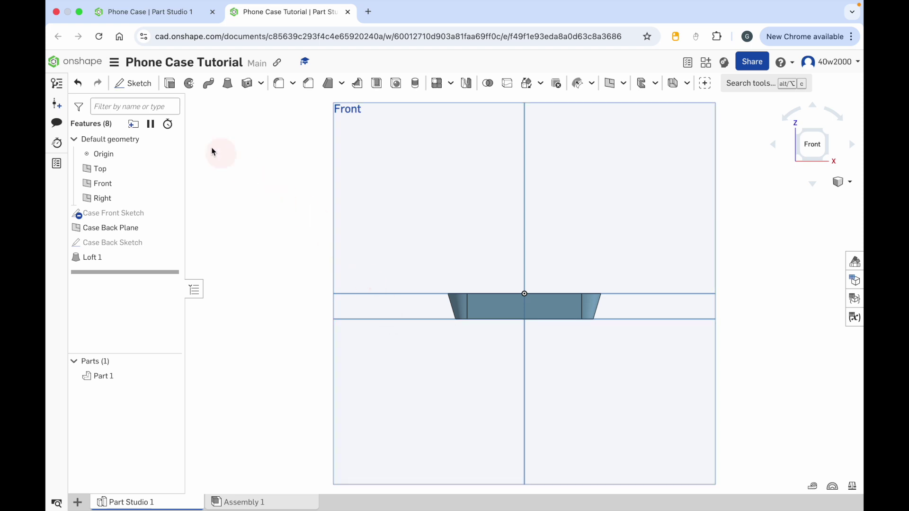
left_click(135, 84)
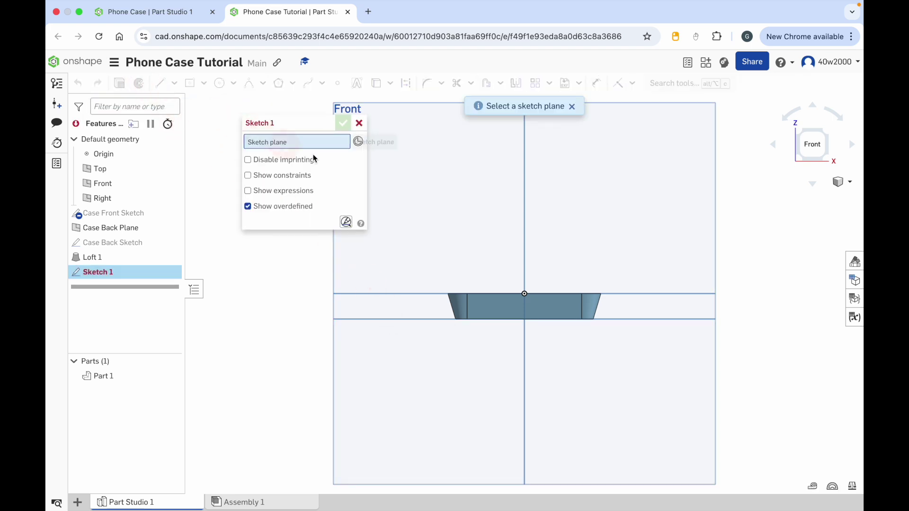
left_click(334, 280)
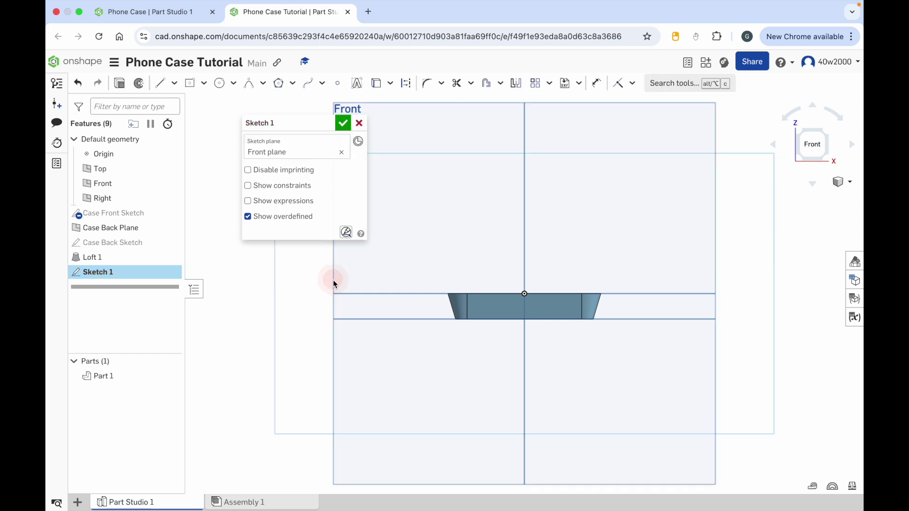
Draw a horizontal construction line about 2.16 cm long at the height of the case's upper face, ending short of its left side.
left_click(161, 85)
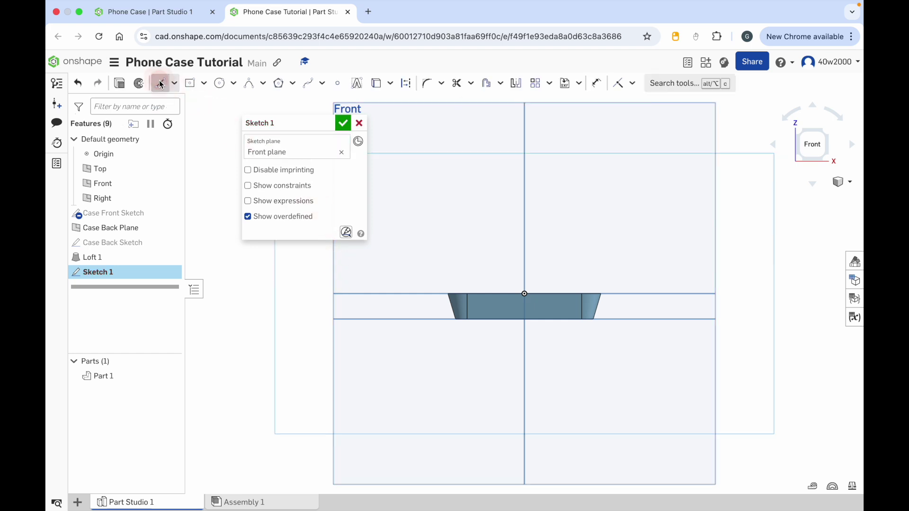
left_click(406, 84)
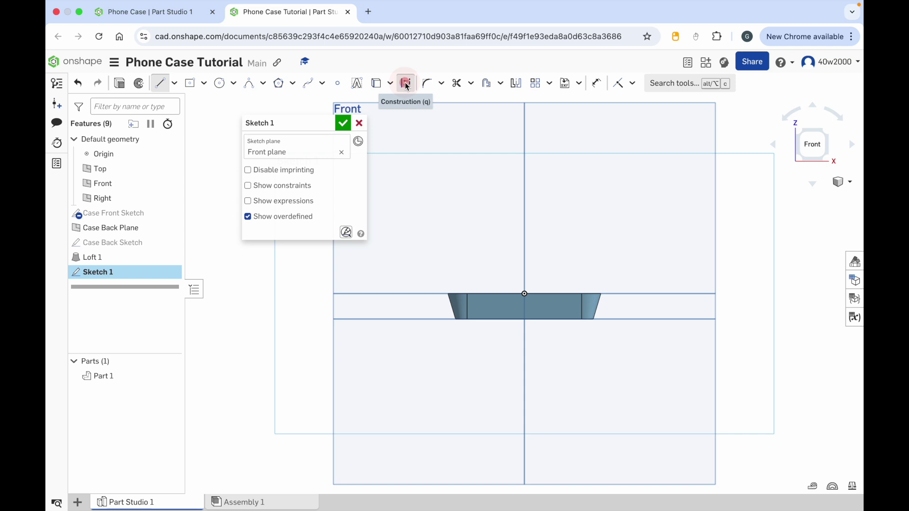
left_click(378, 294)
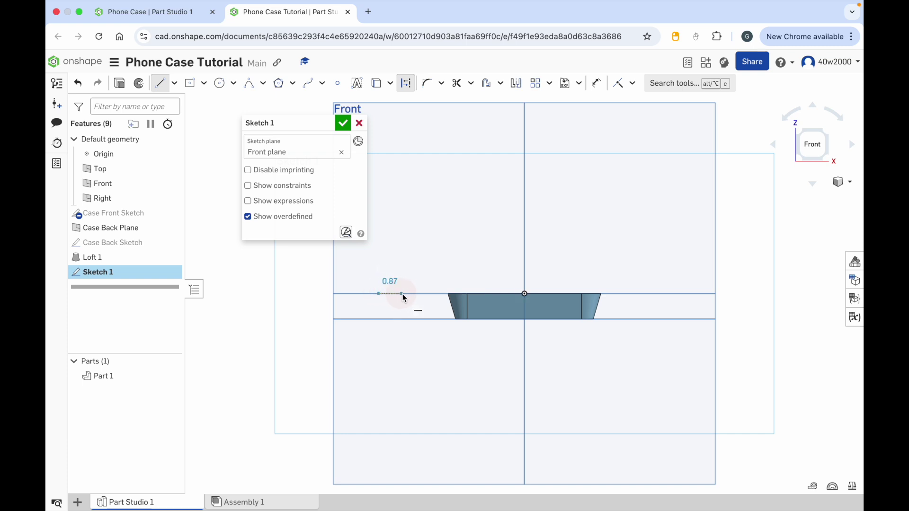
left_click(433, 293)
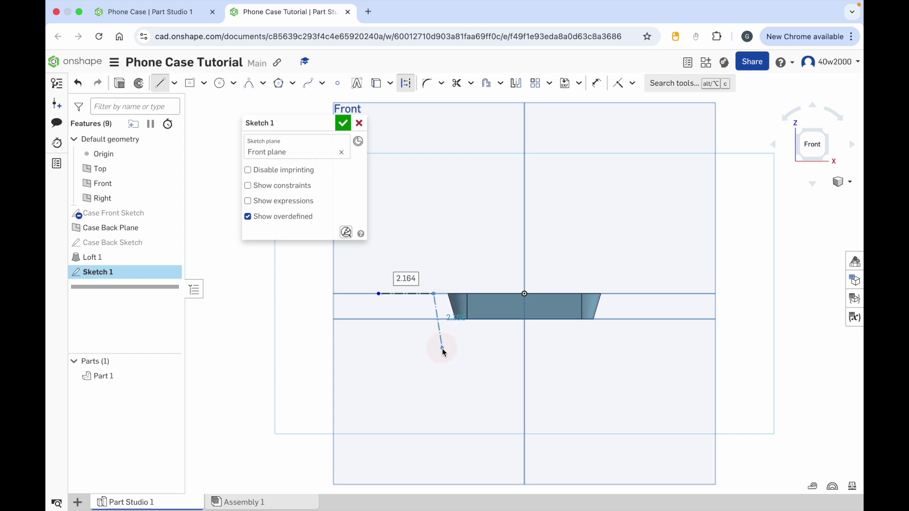
key("Escape")
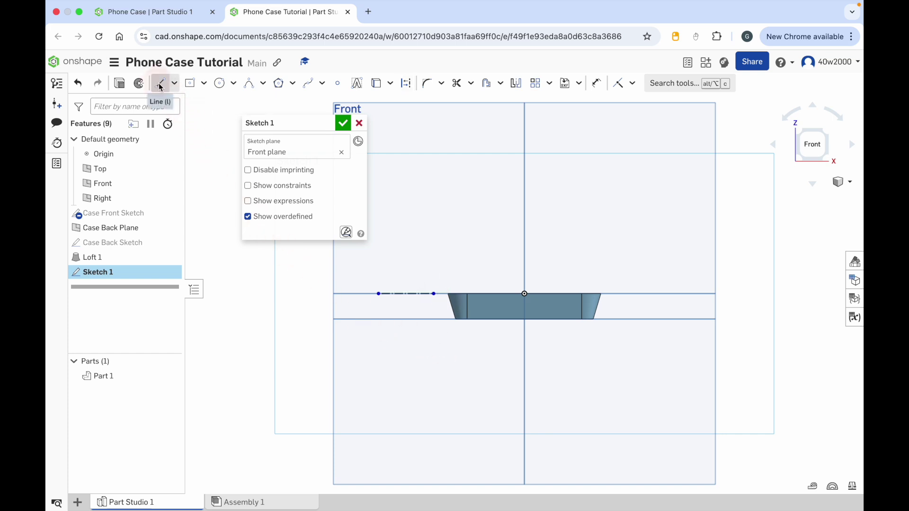
Draw a second horizontal construction line about 1.7 cm long along the Case Back Plane, left of the case.
left_click(308, 86)
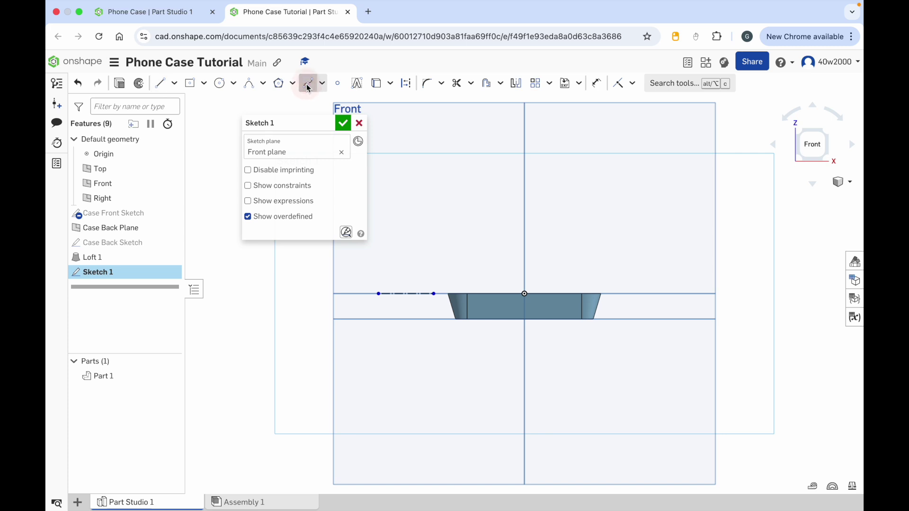
left_click(160, 83)
left_click(409, 84)
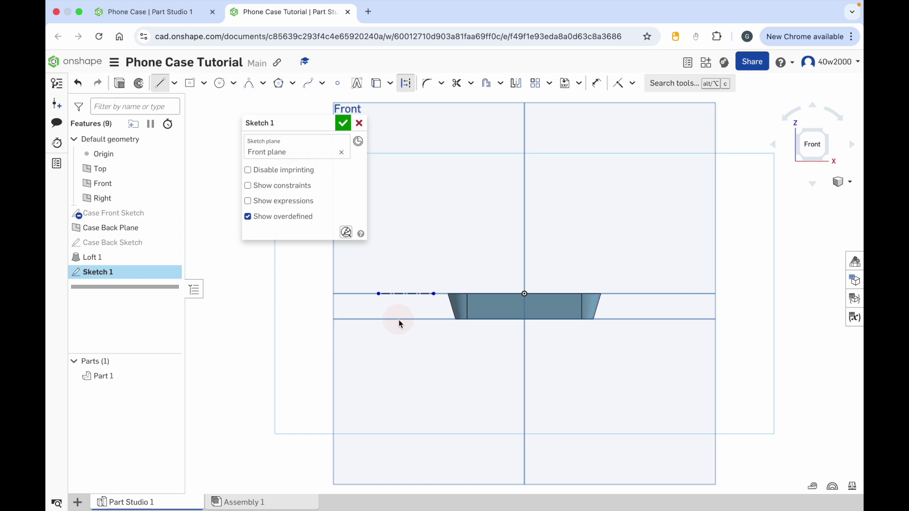
left_click_drag(399, 319, 438, 322)
left_click_drag(441, 322, 441, 323)
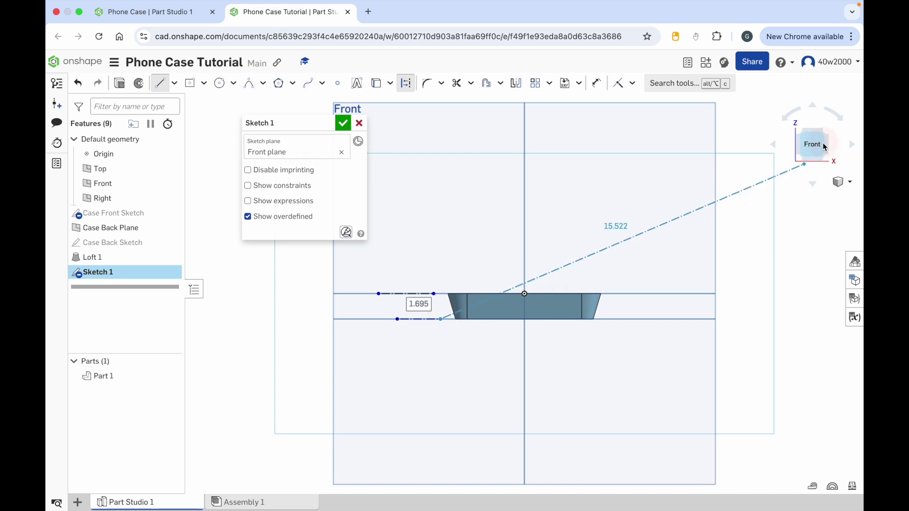
key("Escape")
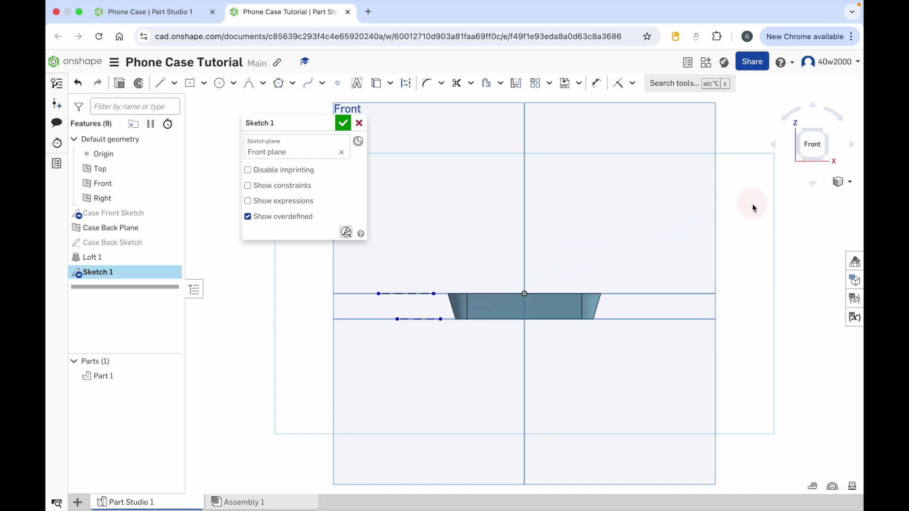
Apply a Pierce constraint between the upper construction line's inner endpoint and the case's upper left long edge.
left_click(828, 137)
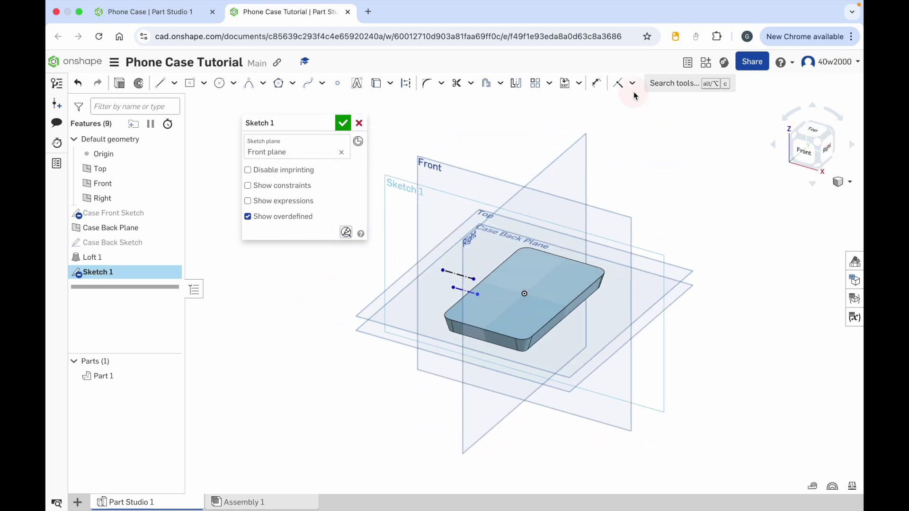
left_click(664, 84)
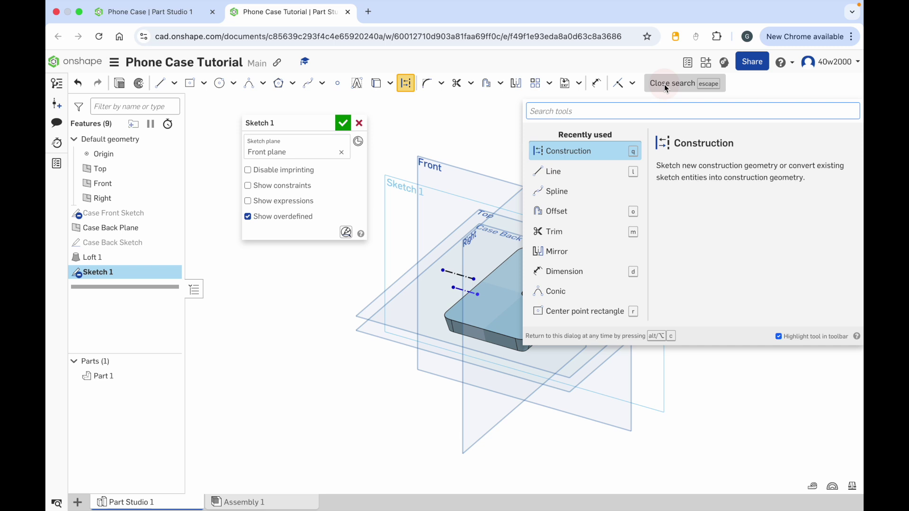
type("pierce")
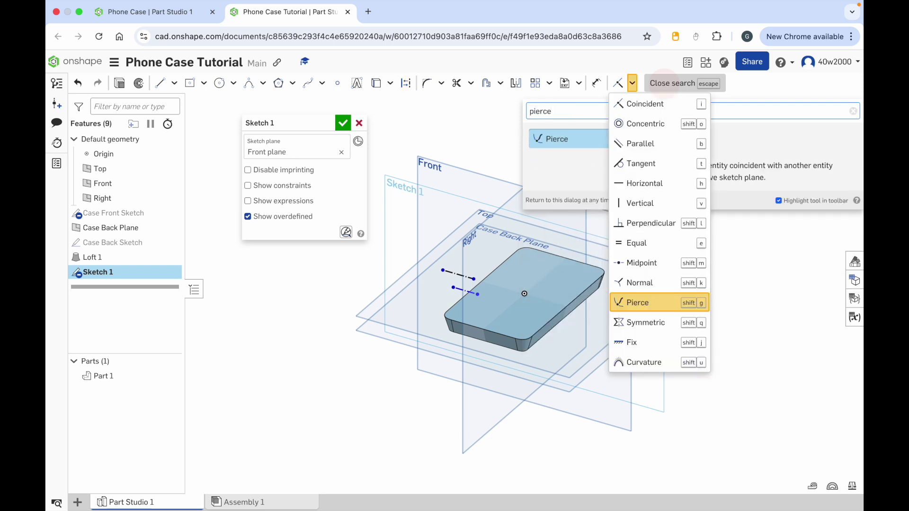
left_click(562, 140)
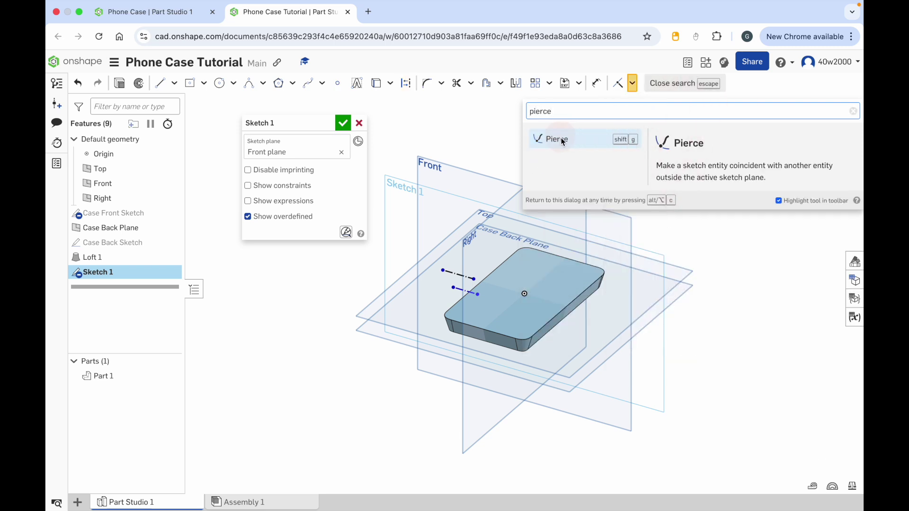
left_click(564, 139)
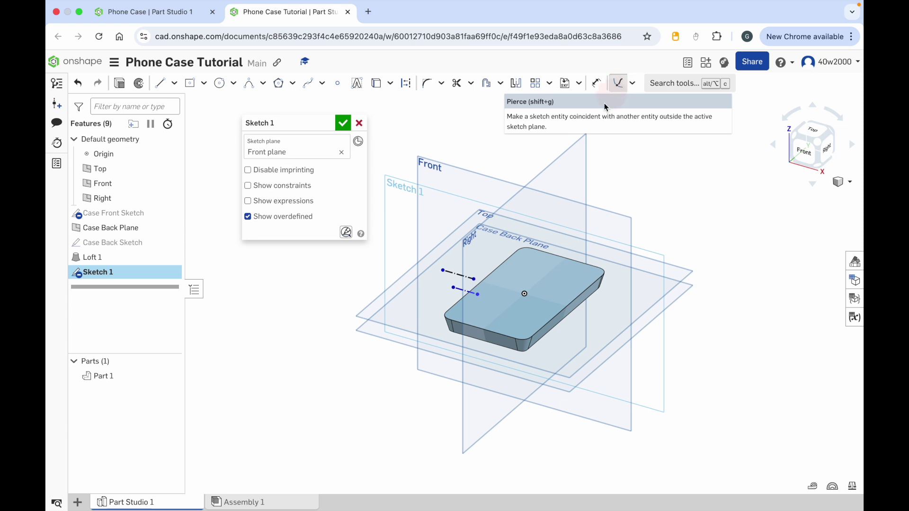
left_click(490, 279)
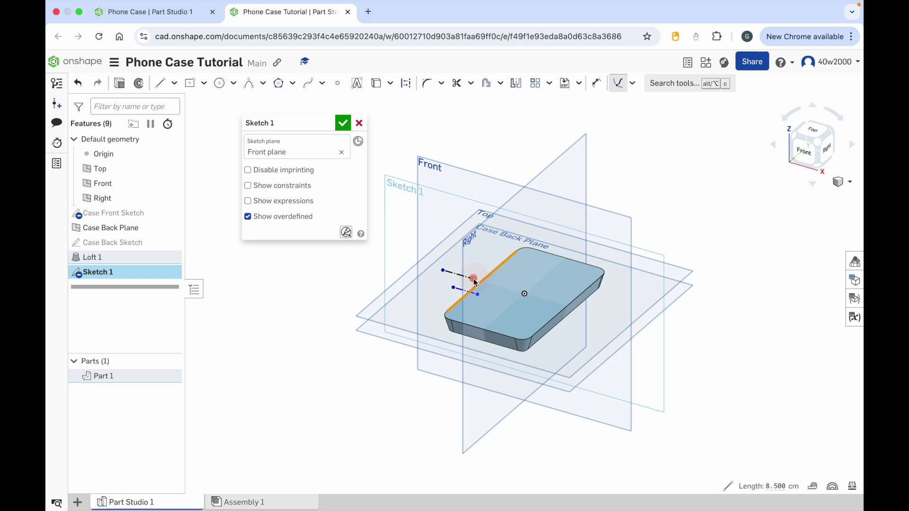
key("space")
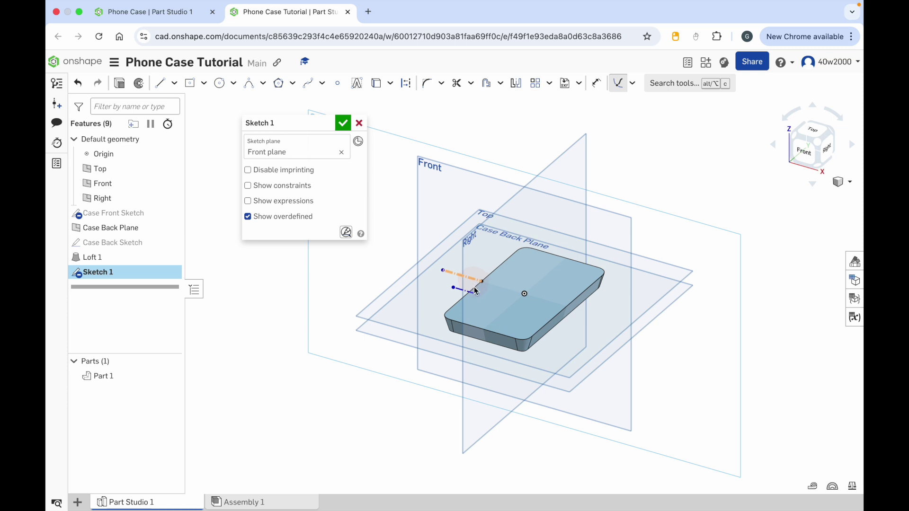
Apply a Pierce constraint between the lower construction line's inner endpoint and the case's lower left long edge.
right_click_drag(448, 378, 481, 363)
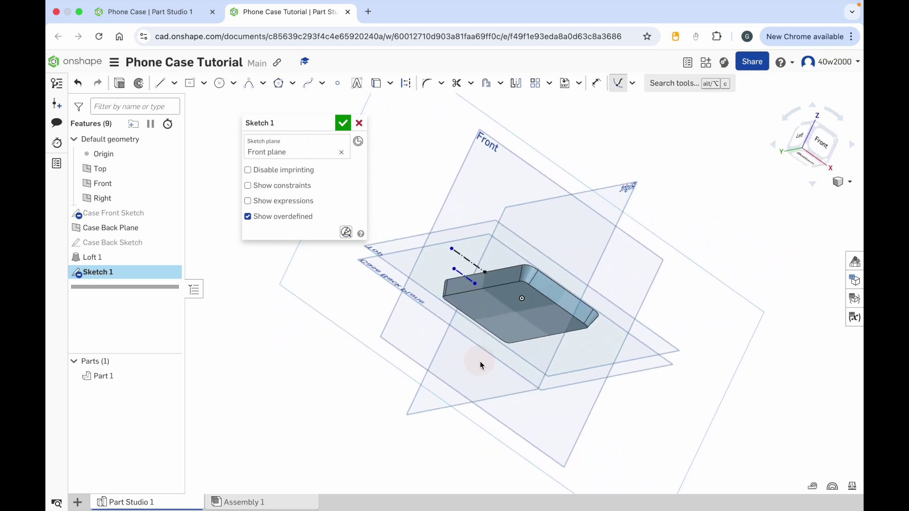
left_click(481, 290)
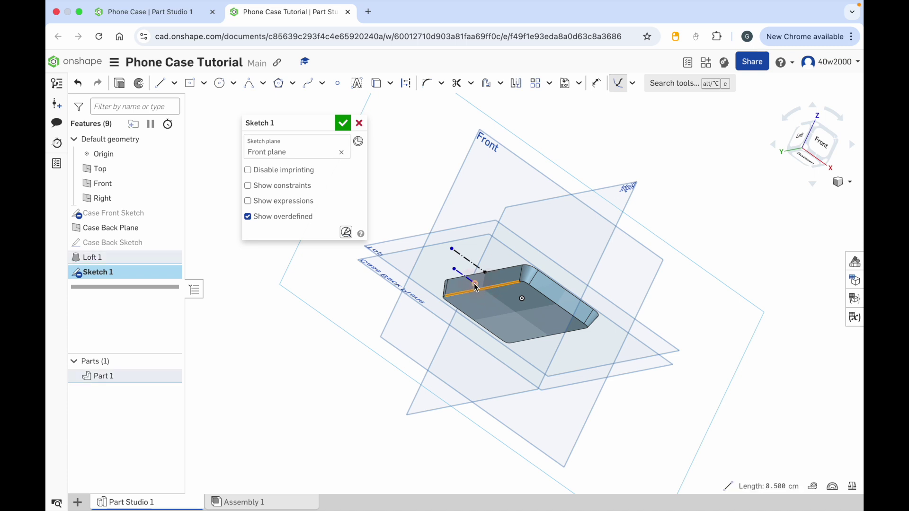
left_click_drag(476, 287, 482, 289)
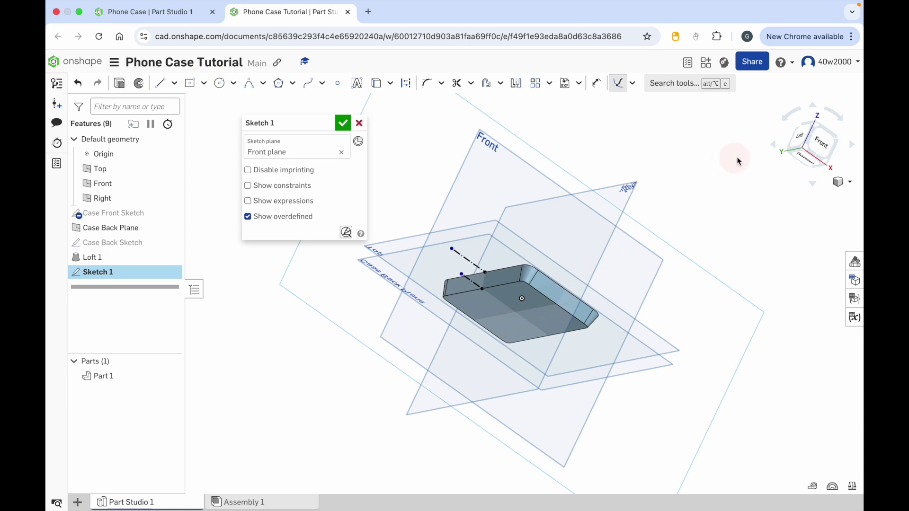
Draw a small conic from the upper construction line's pierced endpoint, curving outward and down, with a rho of 0.5.
left_click(824, 147)
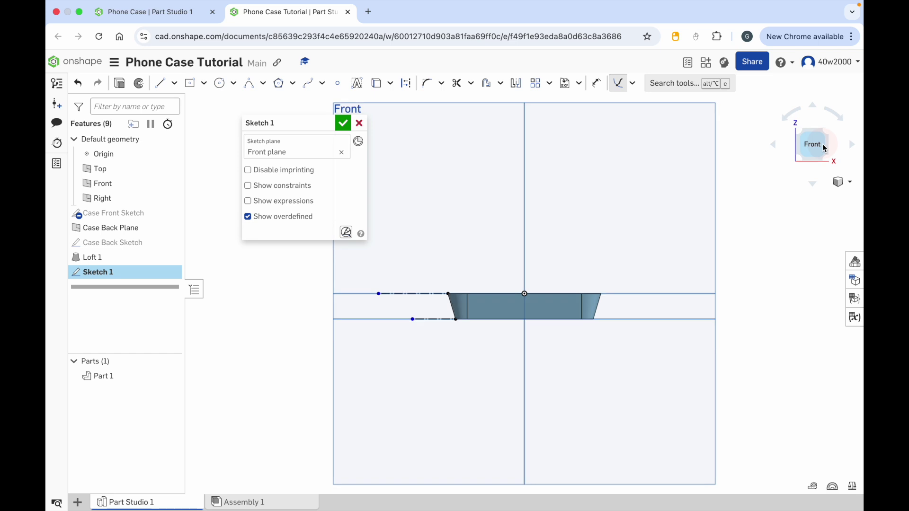
scroll(474, 314, "up", 1)
scroll(473, 313, "up", 4)
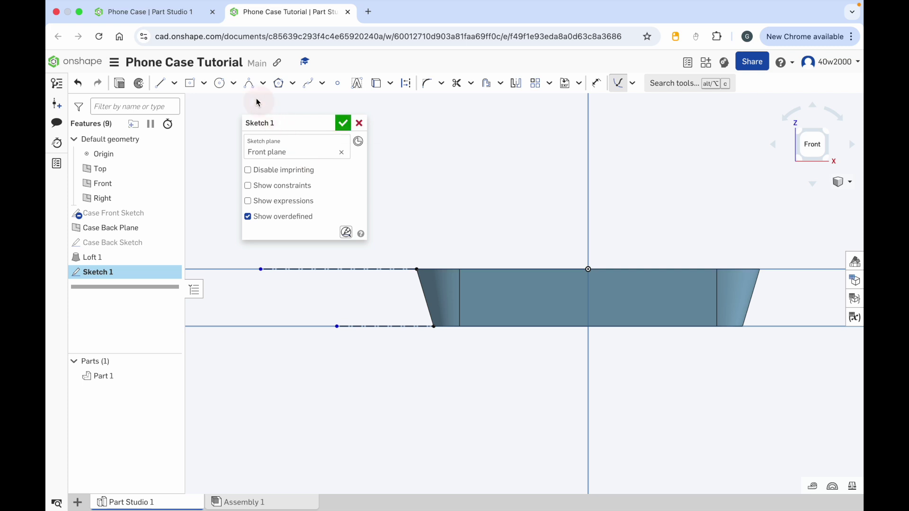
left_click(250, 85)
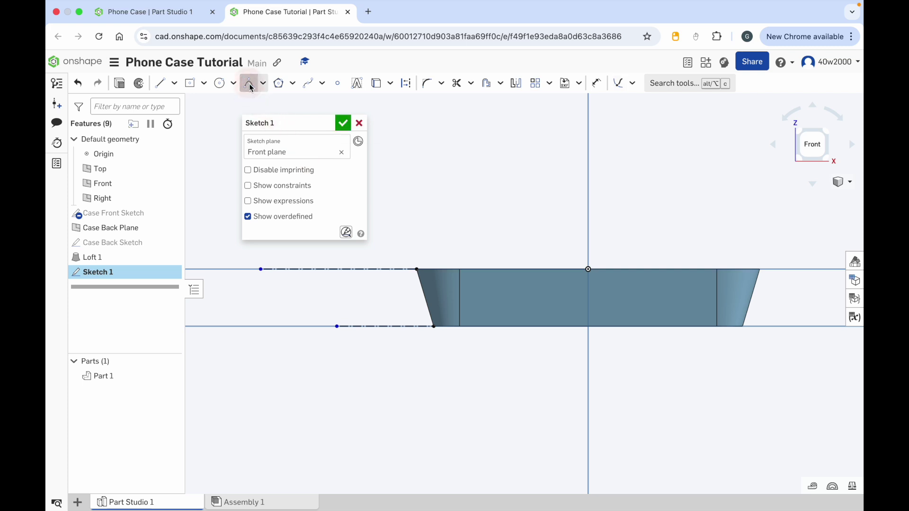
left_click(422, 263)
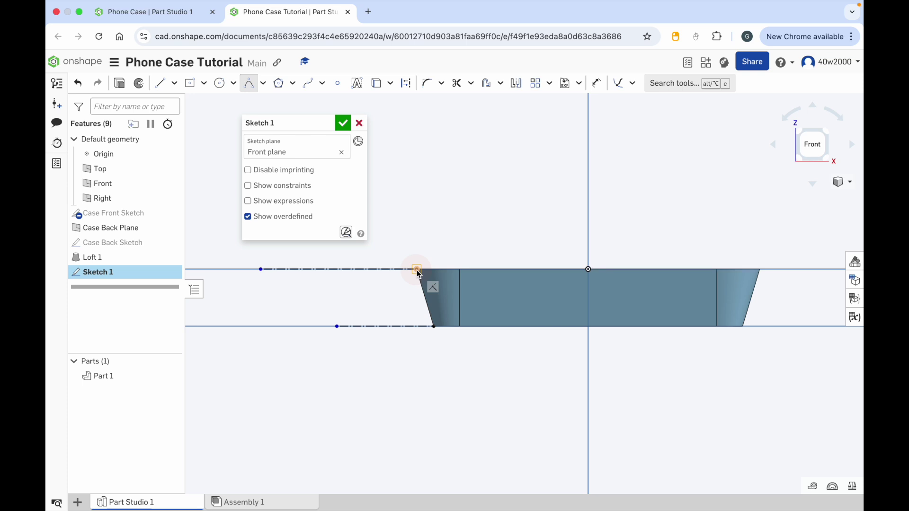
left_click(416, 270)
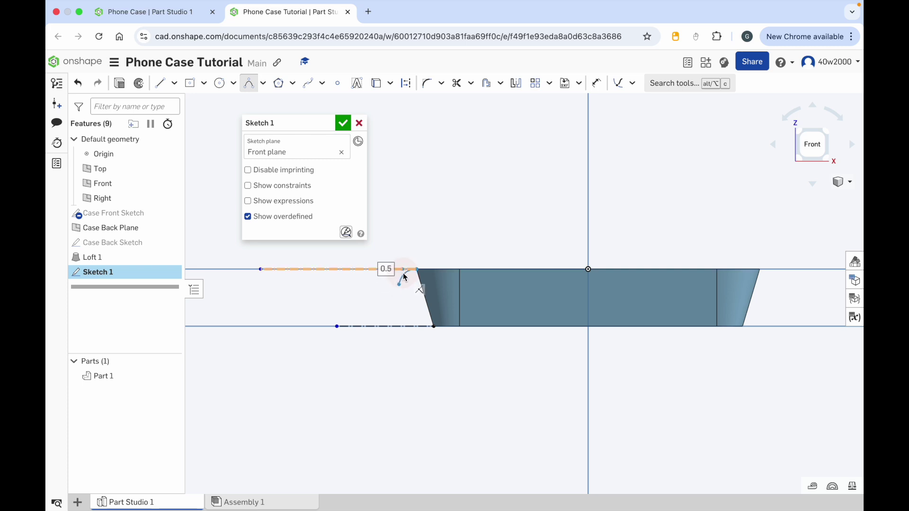
left_click(405, 277)
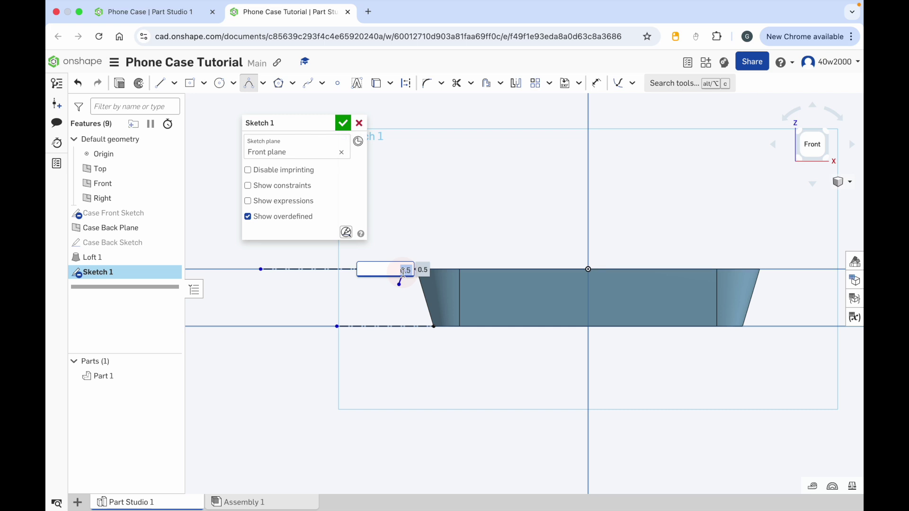
key("Return")
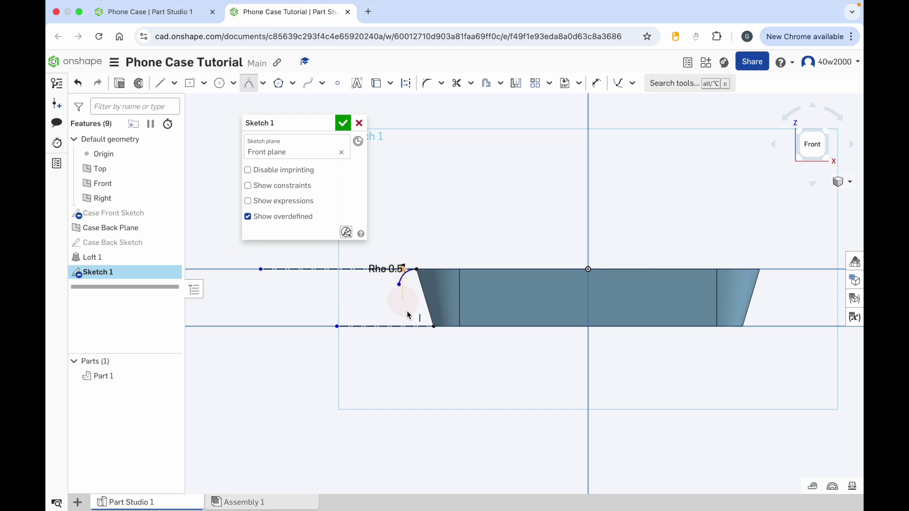
Draw a second conic from the lower construction line's pierced endpoint to the free end of the first conic, with a rho of 0.5.
left_click(435, 327)
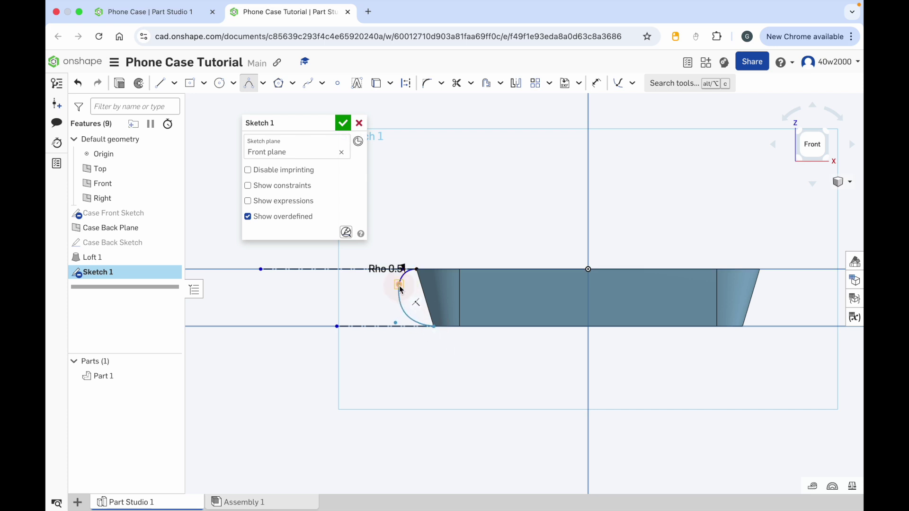
left_click(399, 285)
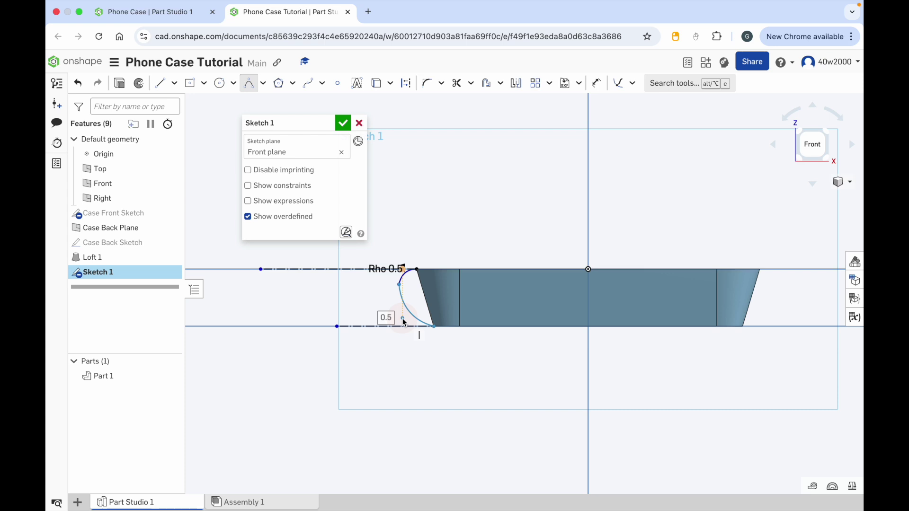
left_click(404, 322)
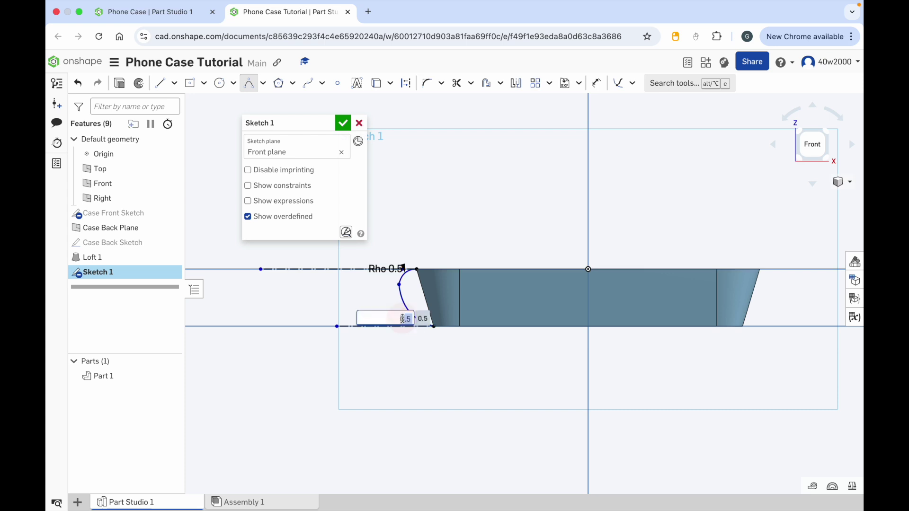
key("Return")
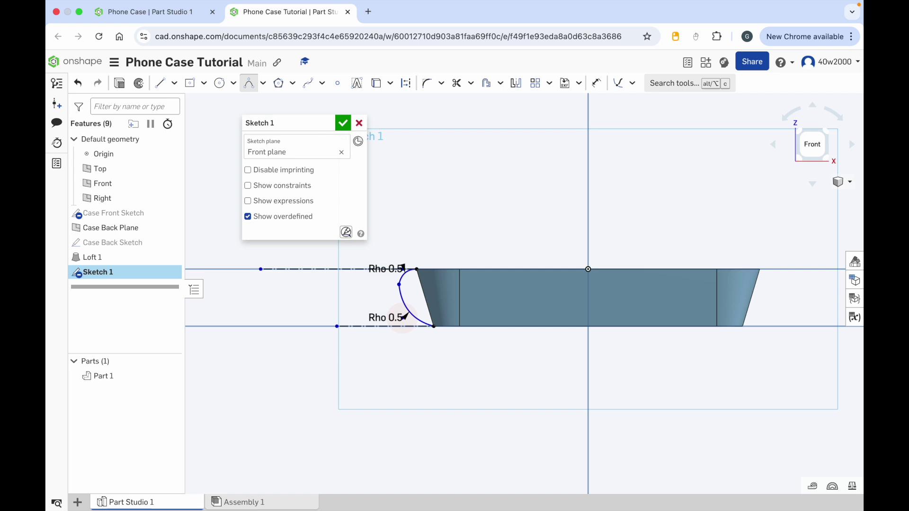
Apply a Tangent constraint between the upper and lower conics.
left_click(633, 84)
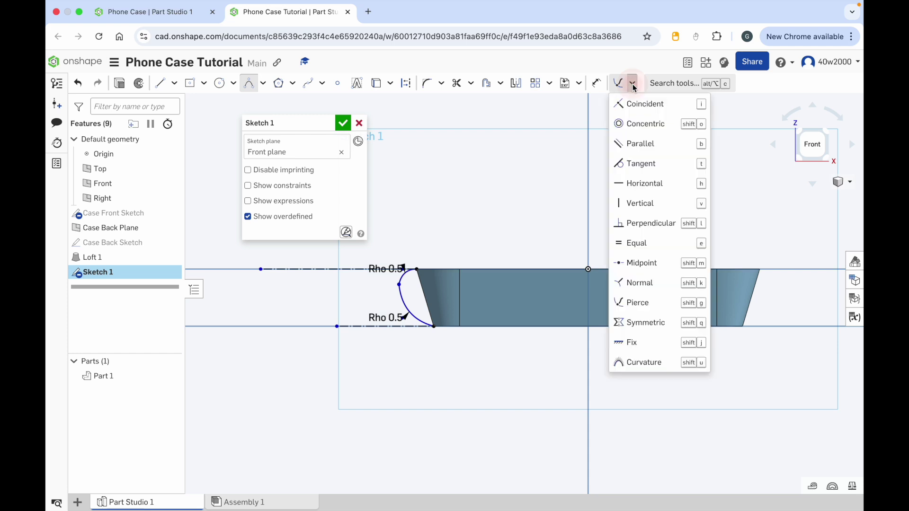
left_click(639, 166)
left_click(405, 308)
left_click_drag(402, 282, 414, 296)
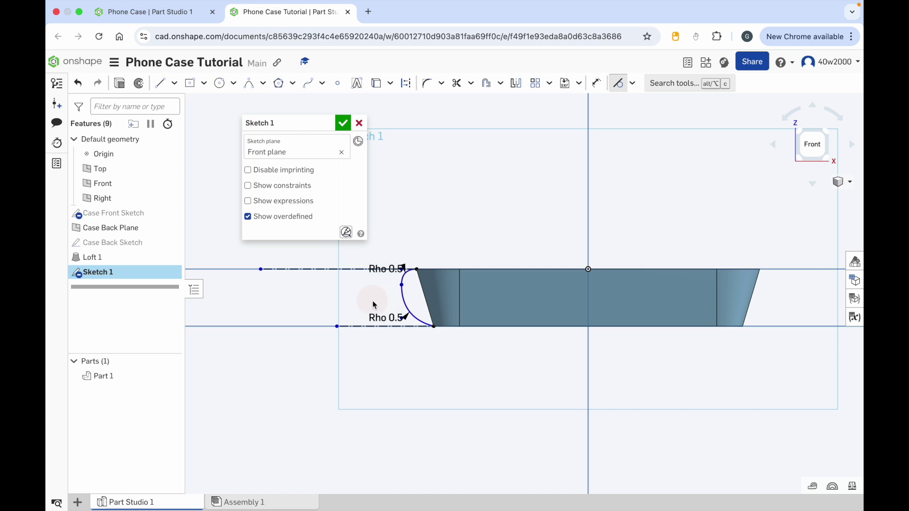
Close the conic profile with the intersection curve of the loft's left side face and rename the sketch to Case Edge Sketch.
right_click_drag(355, 300, 365, 299)
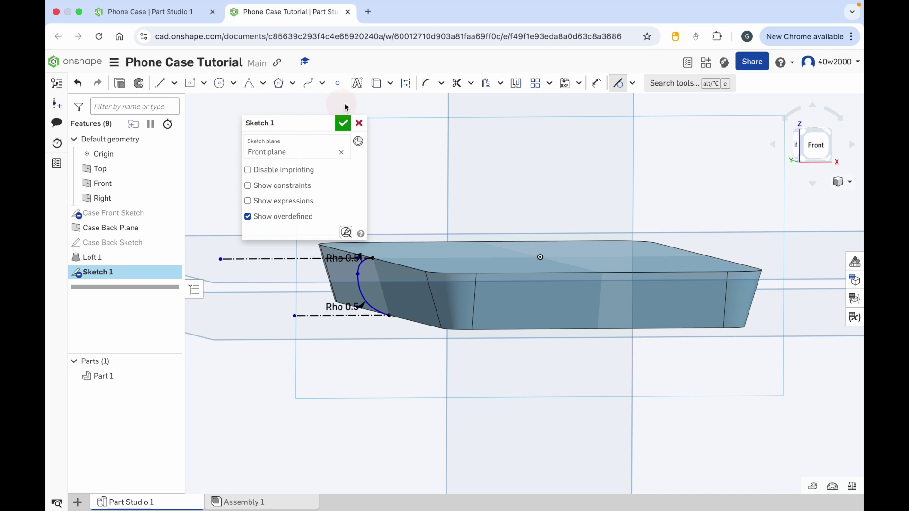
left_click(391, 85)
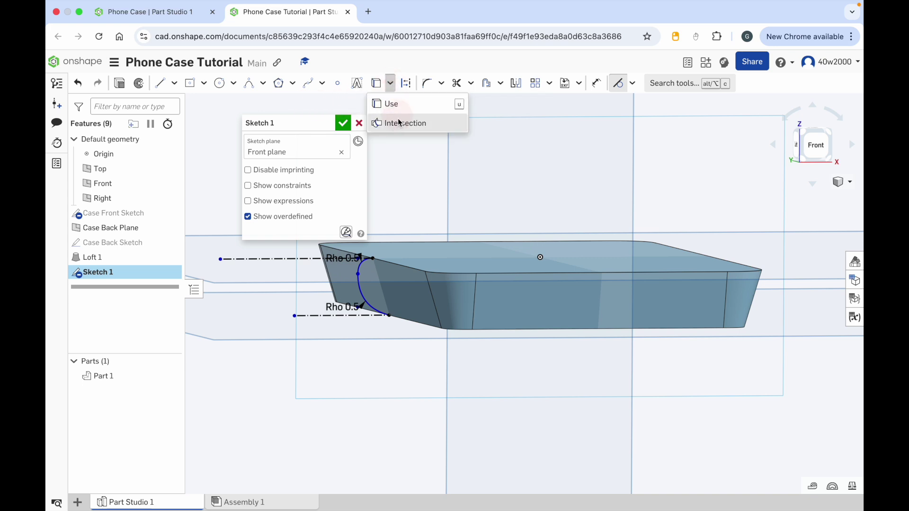
left_click(399, 124)
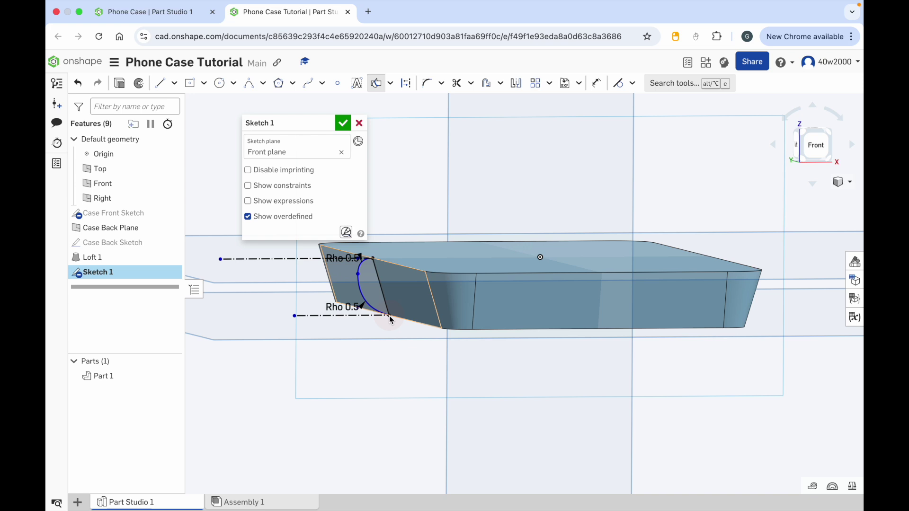
left_click(327, 123)
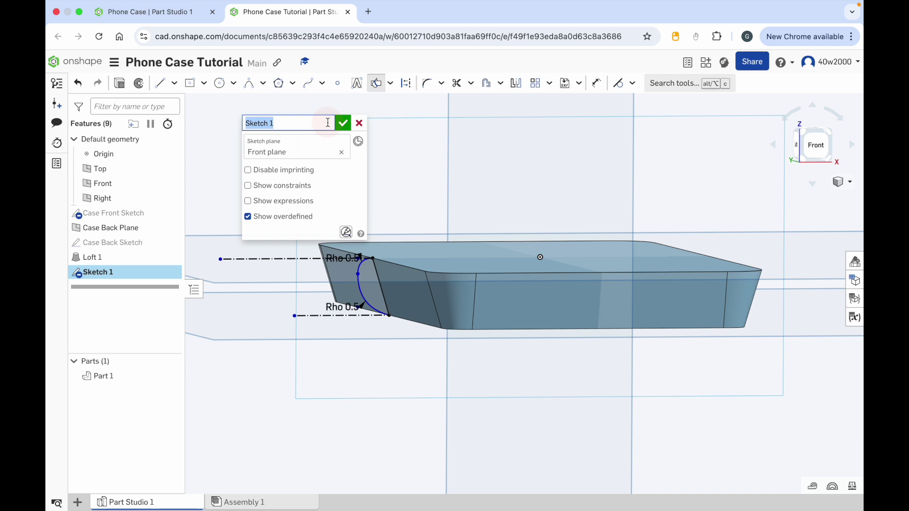
type("Case Edge Sketch")
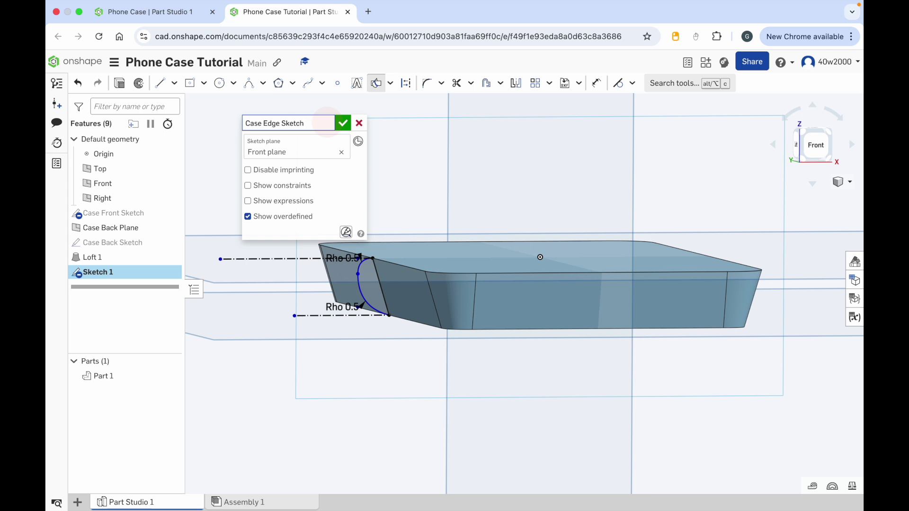
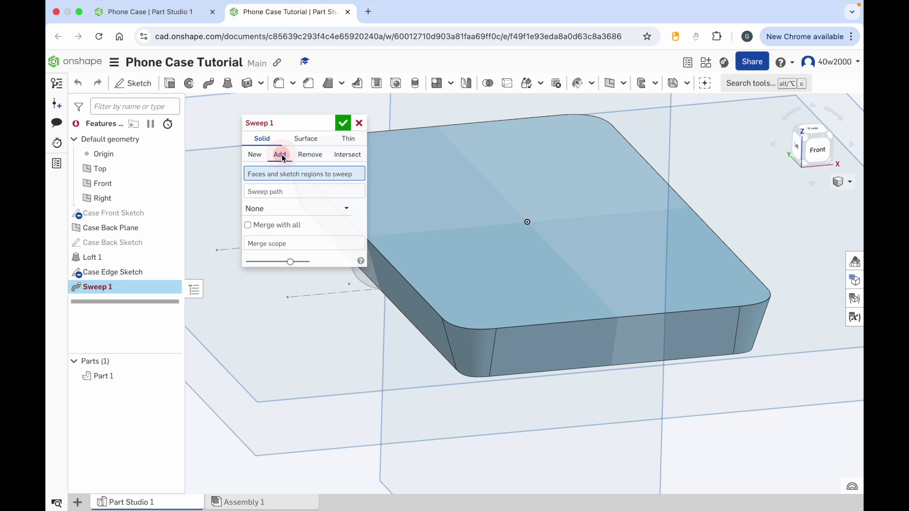
Choose the closed conic region of Case Edge Sketch as the profile of the additive sweep.
left_click_drag(300, 128, 235, 108)
middle_click_drag(415, 202, 502, 261)
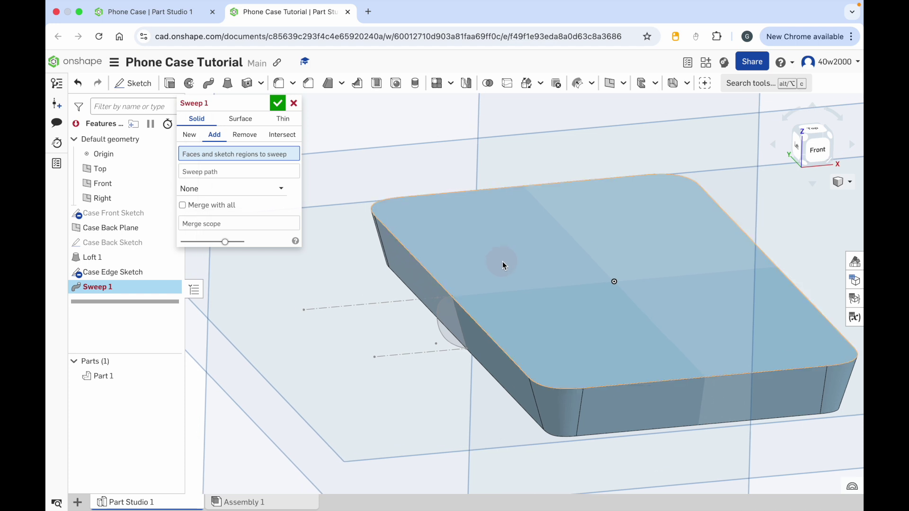
left_click(447, 322)
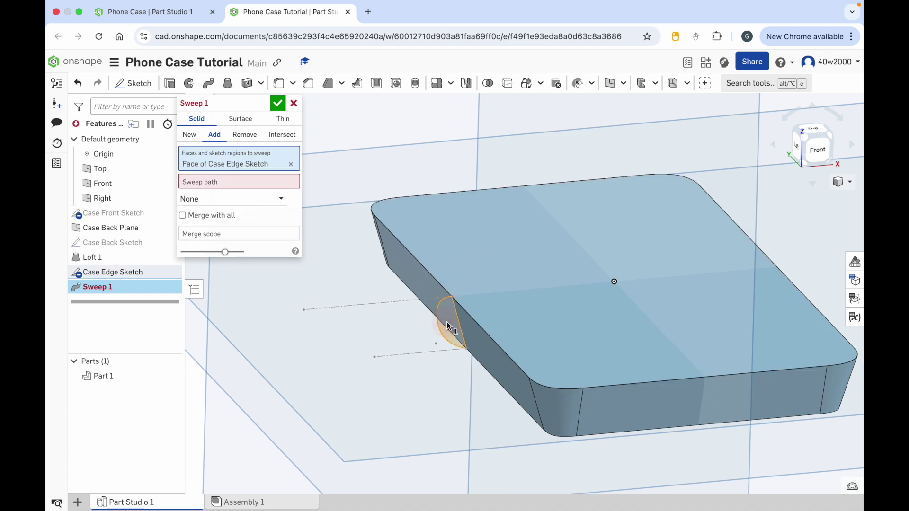
Define the sweep path from all eight connected edges around the perimeter of the case's top face.
left_click(212, 181)
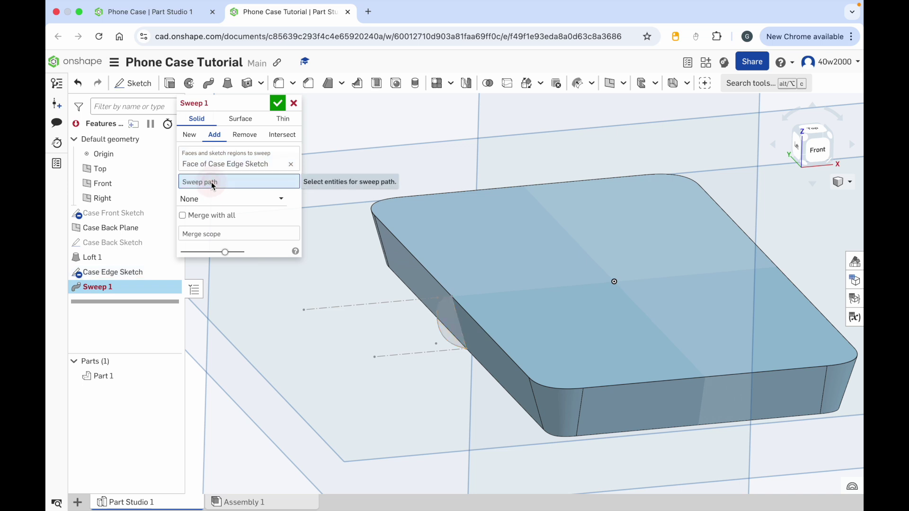
left_click(428, 274)
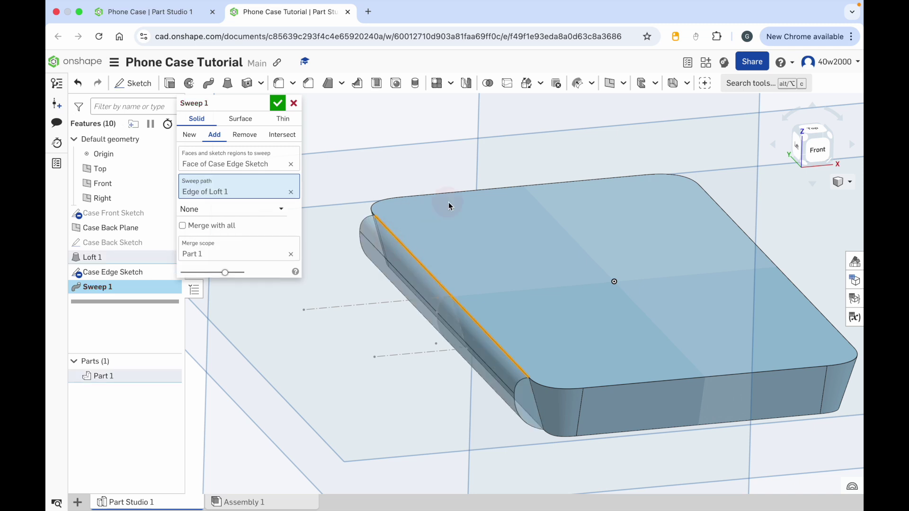
scroll(448, 202, "up", 3)
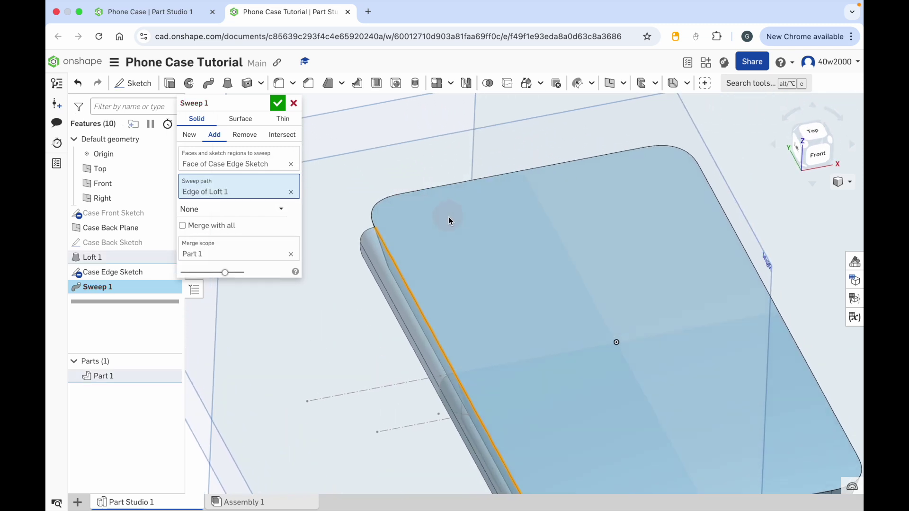
left_click(375, 206)
left_click(461, 185)
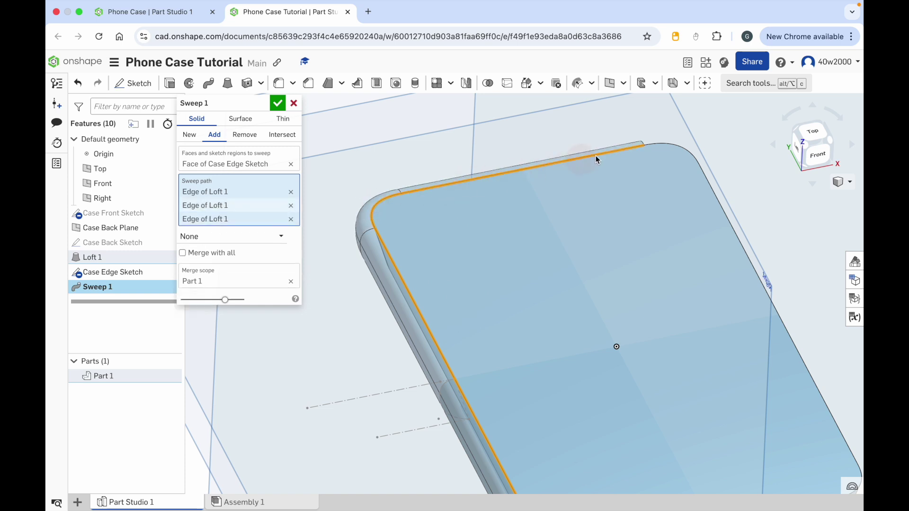
left_click(676, 146)
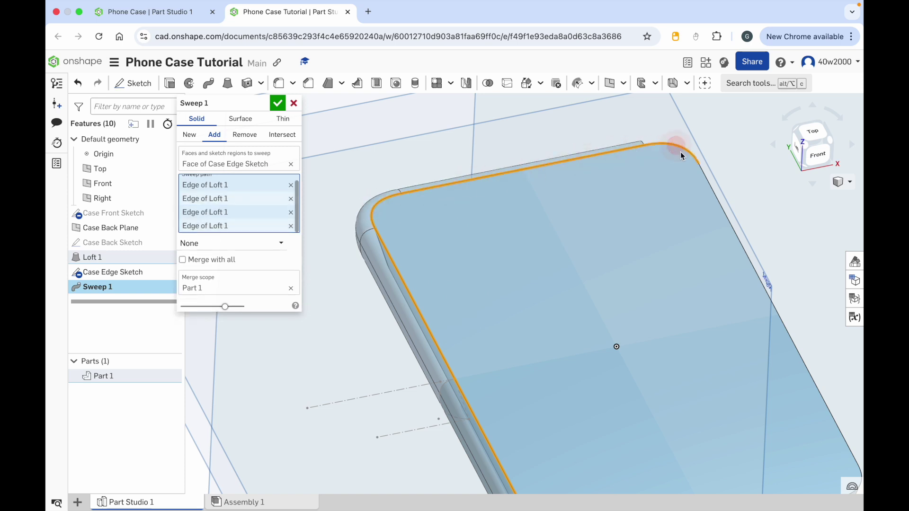
left_click(727, 216)
middle_click_drag(709, 330, 661, 235)
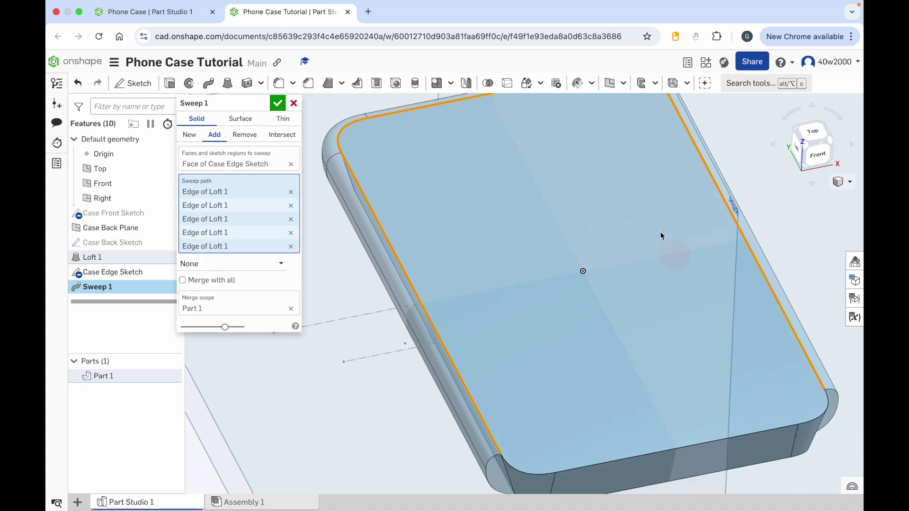
left_click(760, 335)
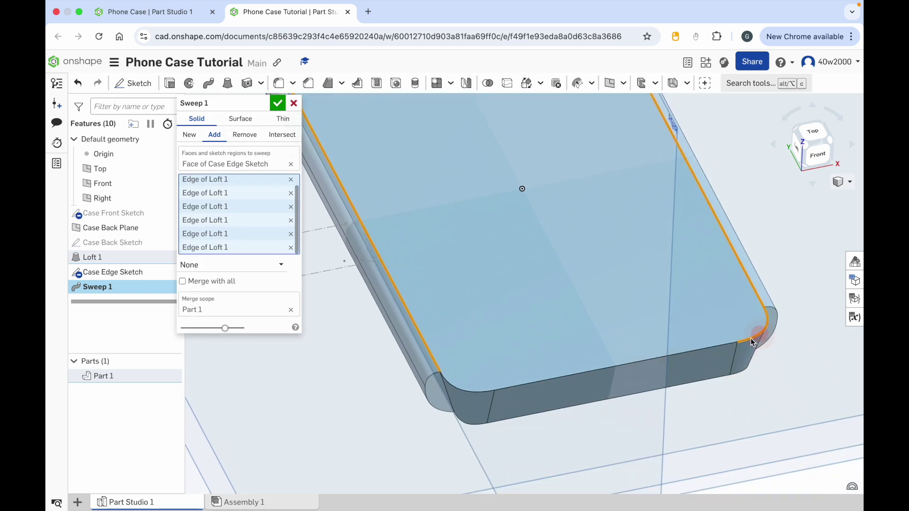
left_click(691, 352)
left_click(465, 392)
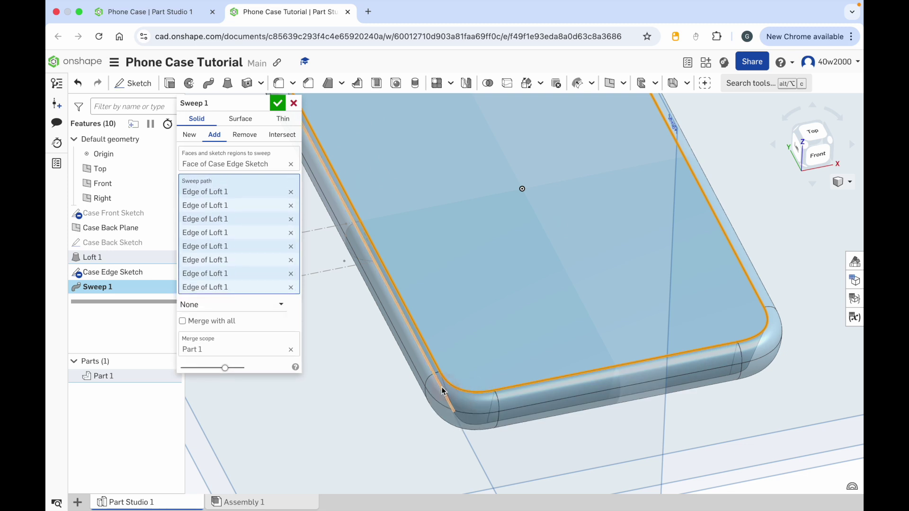
Name the sweep Sweep Case Edge and accept the feature.
right_click_drag(444, 384, 452, 388)
mouse_move(464, 308)
middle_mouse_down()
mouse_move(552, 336)
mouse_move(538, 337)
middle_mouse_up()
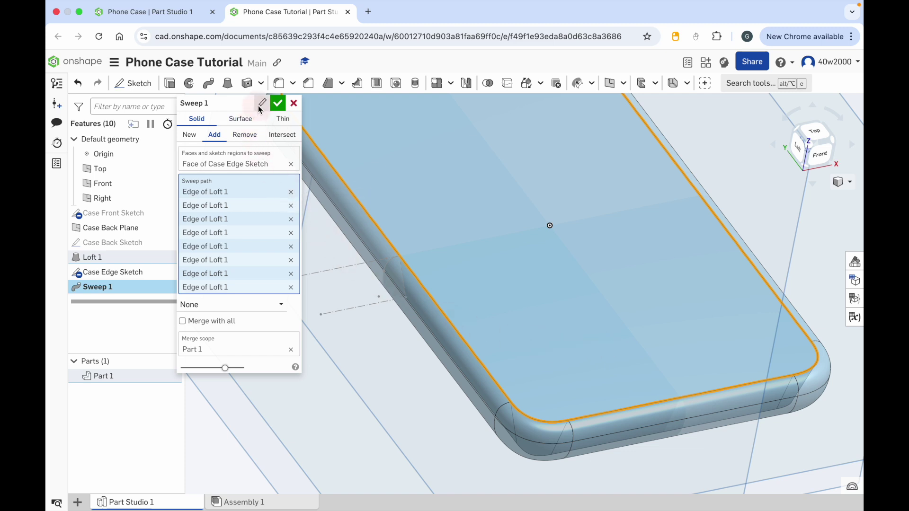
left_click(260, 104)
left_click(239, 104)
key("BackSpace")
key("BackSpace")
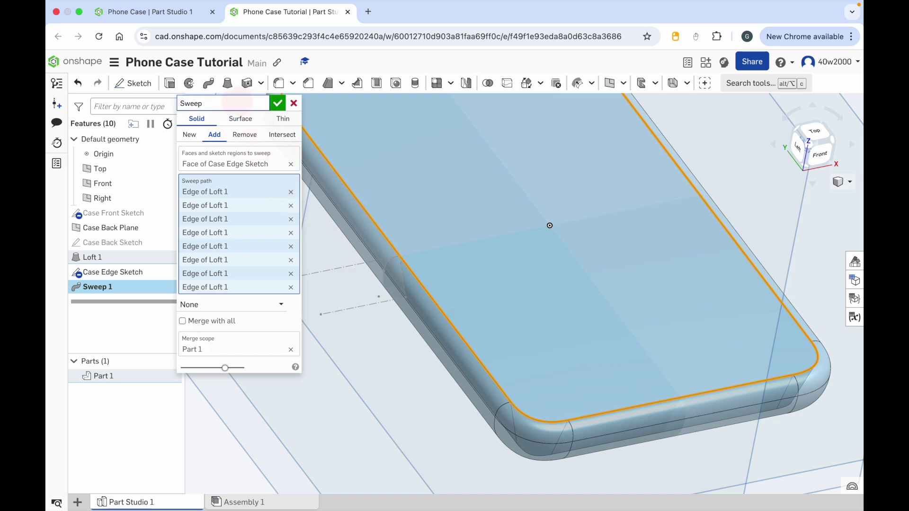
type("Case Edge")
left_click(278, 102)
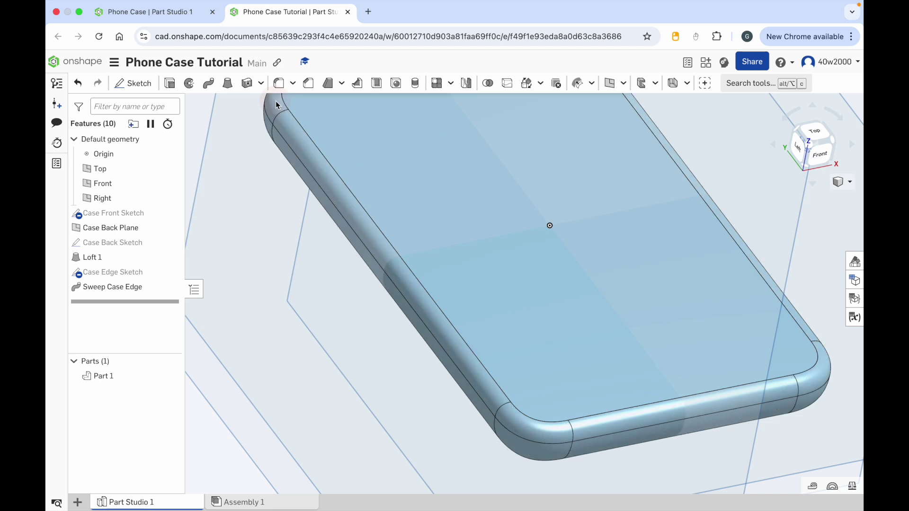
Shell the case outward with a thickness of 0.3 cm, removing the flat top face.
left_click(835, 146)
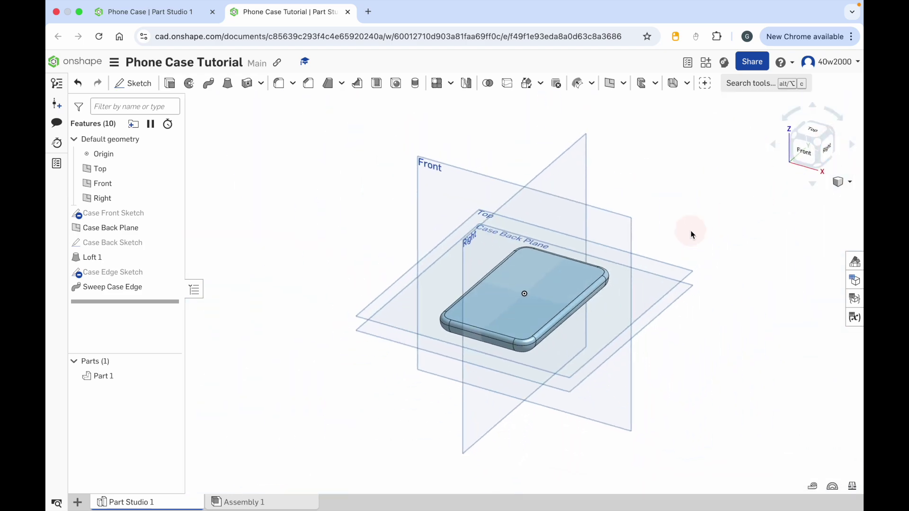
mouse_move(687, 231)
right_mouse_down()
mouse_move(684, 207)
mouse_move(682, 241)
right_mouse_up()
left_click(817, 151)
left_click(378, 84)
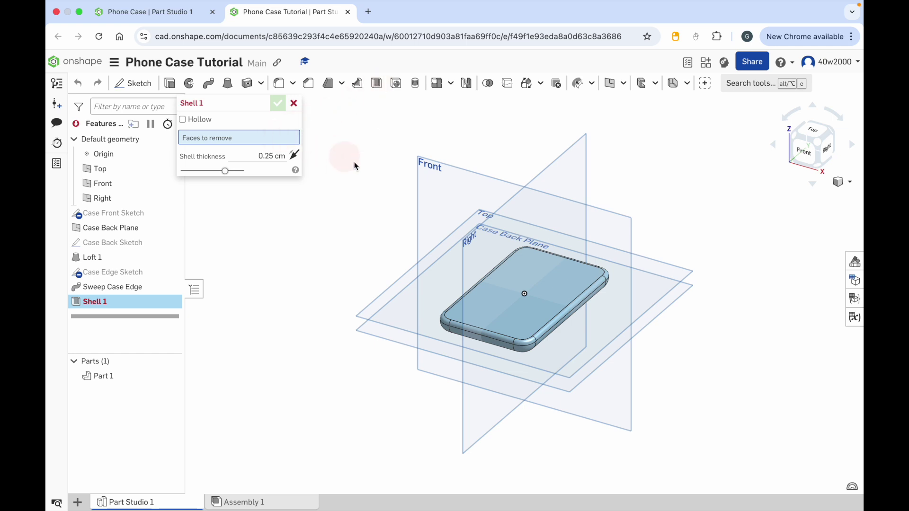
left_click(547, 271)
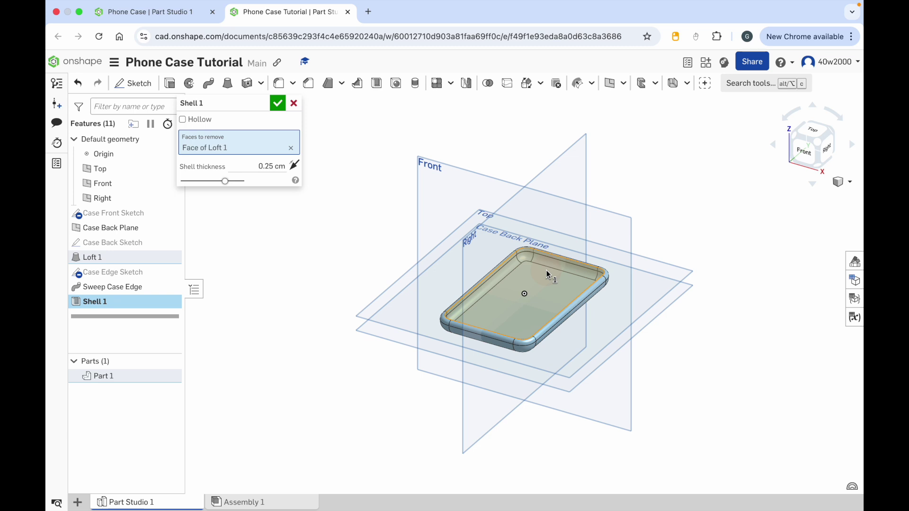
left_click(294, 166)
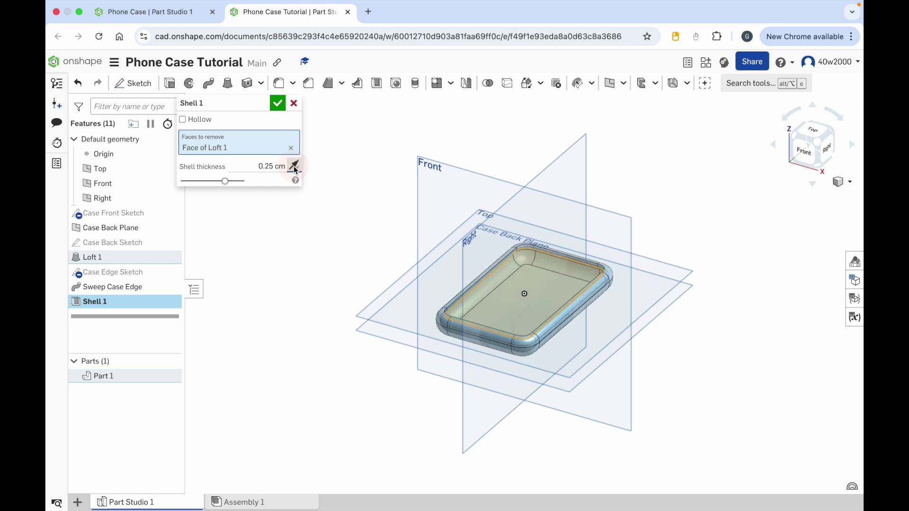
left_click(268, 167)
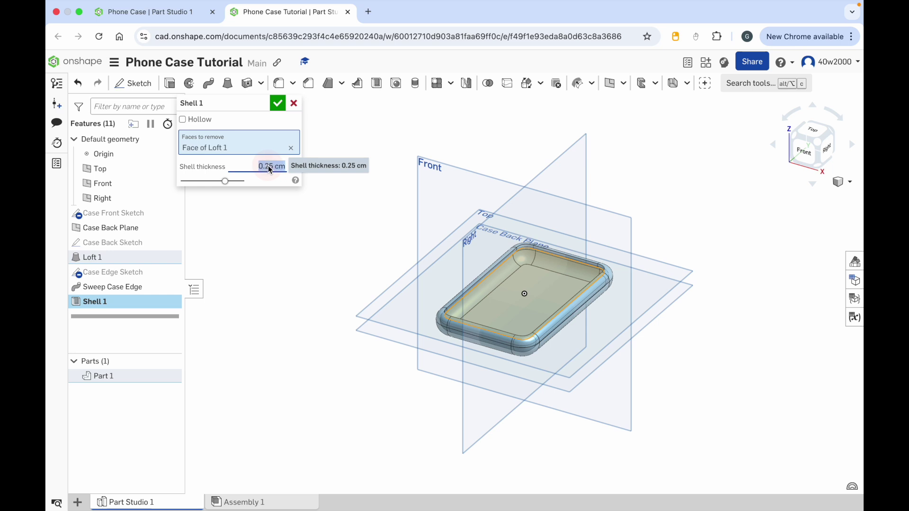
type("0.3")
key("Return")
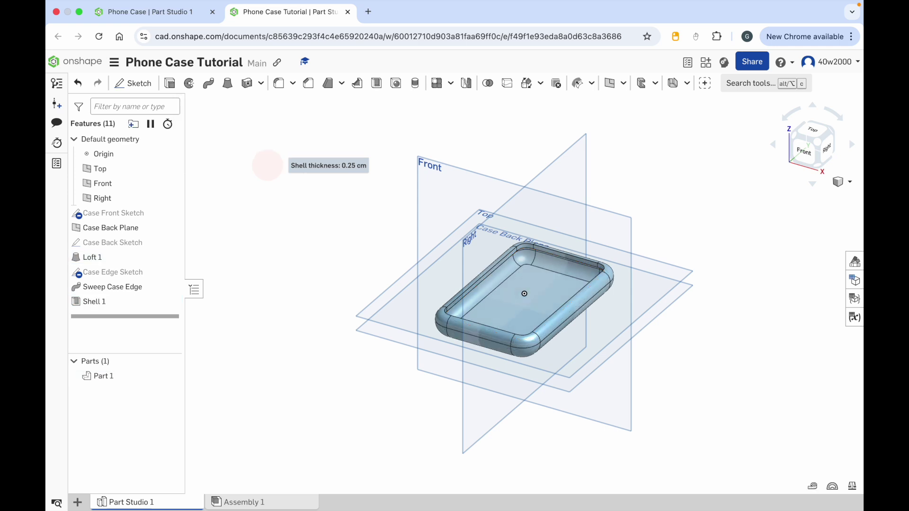
Start a new sketch on the inner floor face of the shelled case, viewed from the top.
scroll(524, 284, "up", 5)
mouse_move(524, 283)
right_mouse_down()
mouse_move(558, 287)
mouse_move(518, 290)
right_mouse_up()
left_click(726, 208)
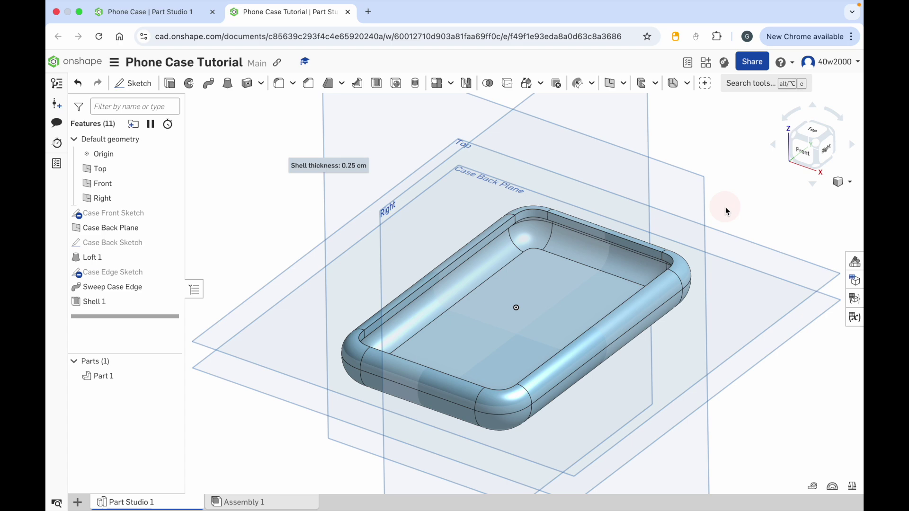
left_click(813, 132)
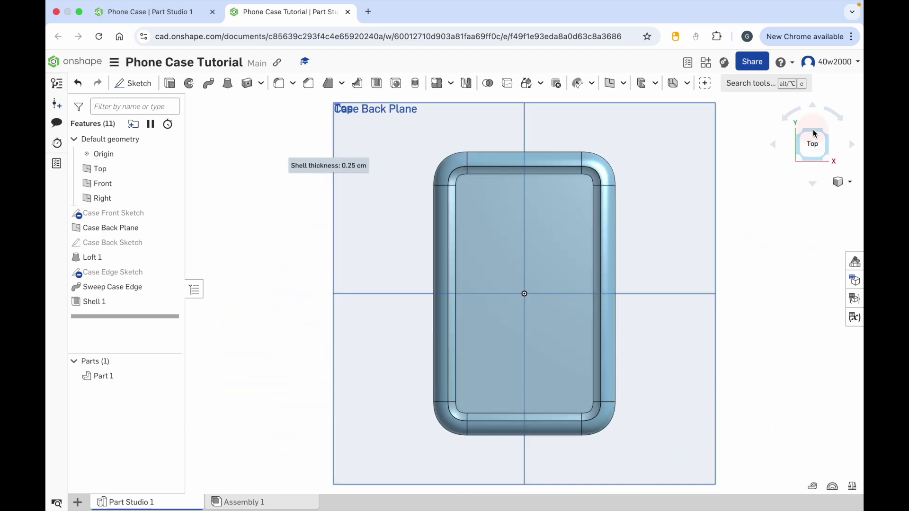
left_click(501, 160)
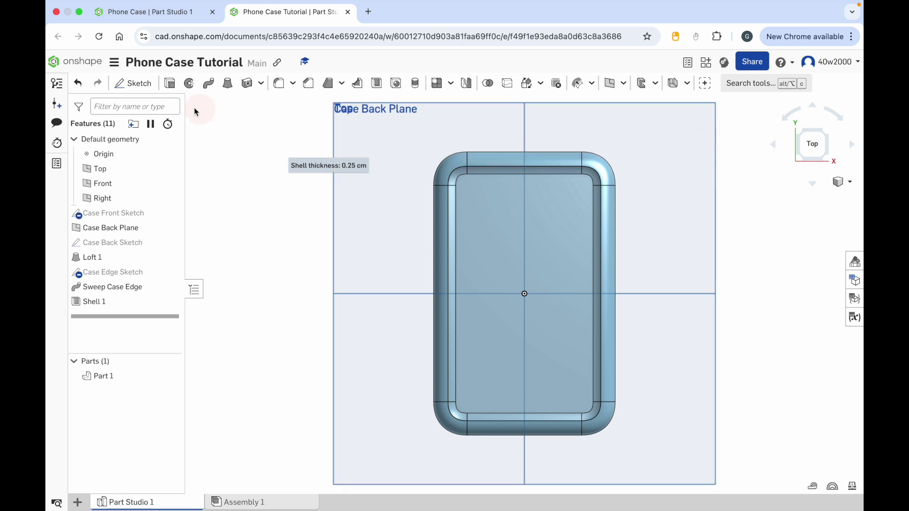
left_click(137, 83)
left_click(497, 209)
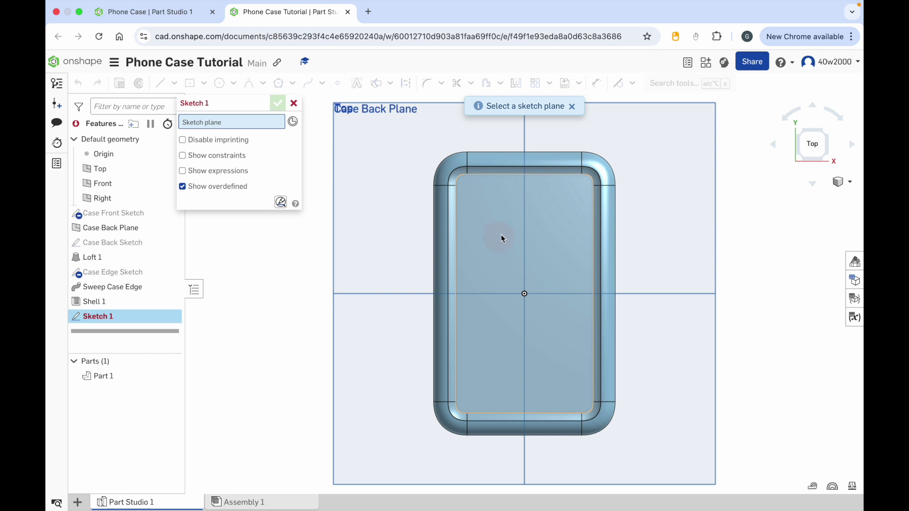
left_click(497, 232)
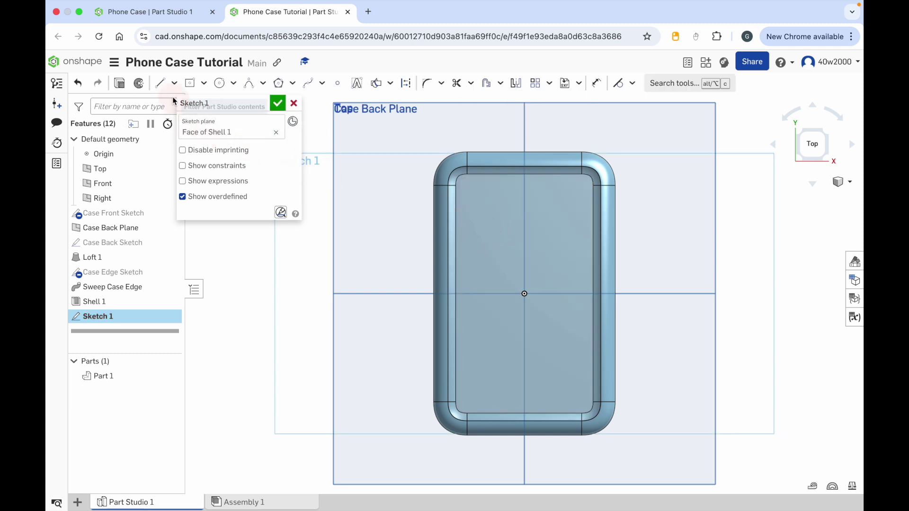
Draw a vertical construction line about 4.7 cm long from the floor's upper edge down to the horizontal midline, left of the origin.
left_click(161, 84)
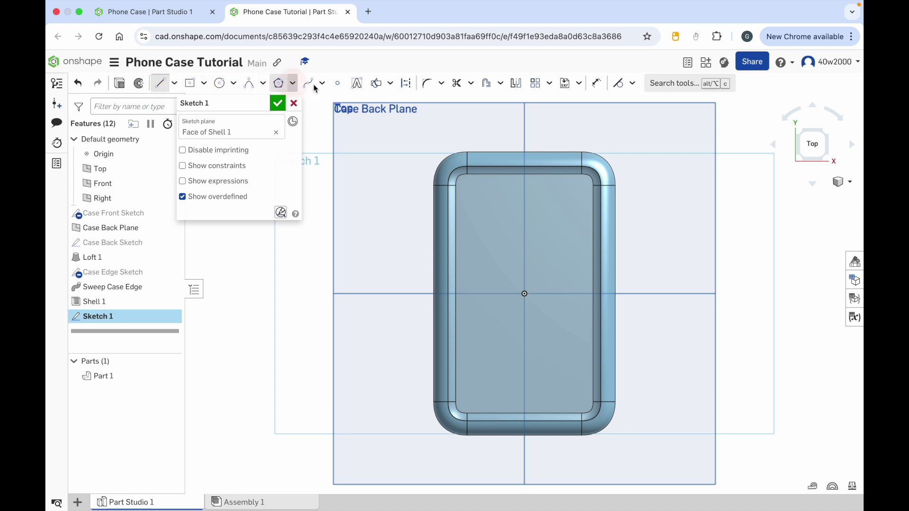
left_click(406, 84)
left_click(406, 84)
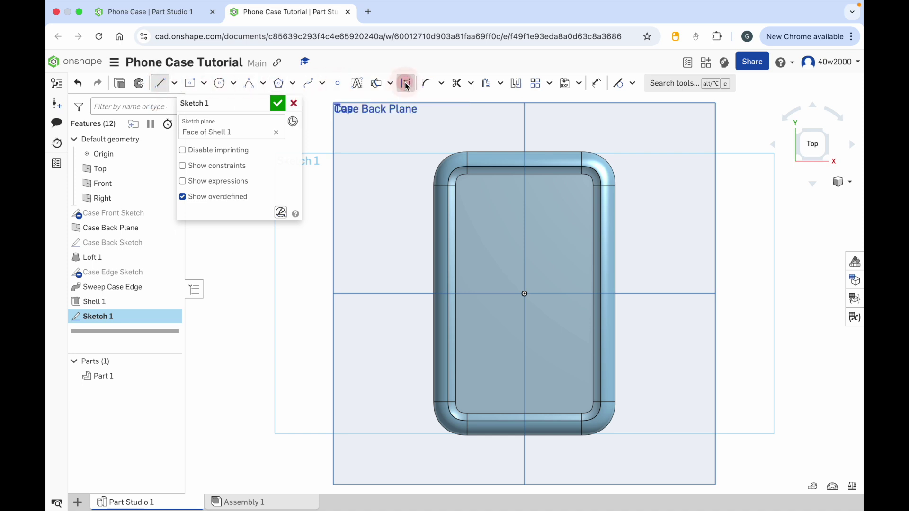
left_click(489, 175)
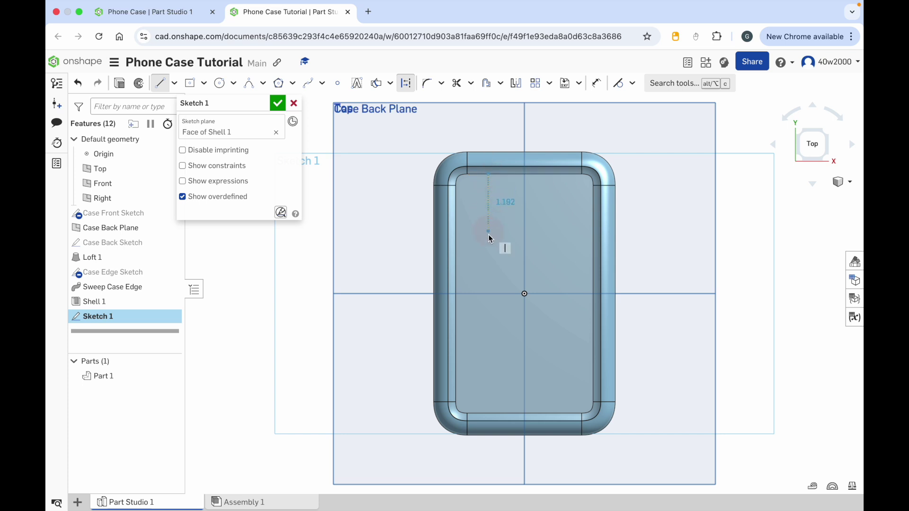
left_click(488, 295)
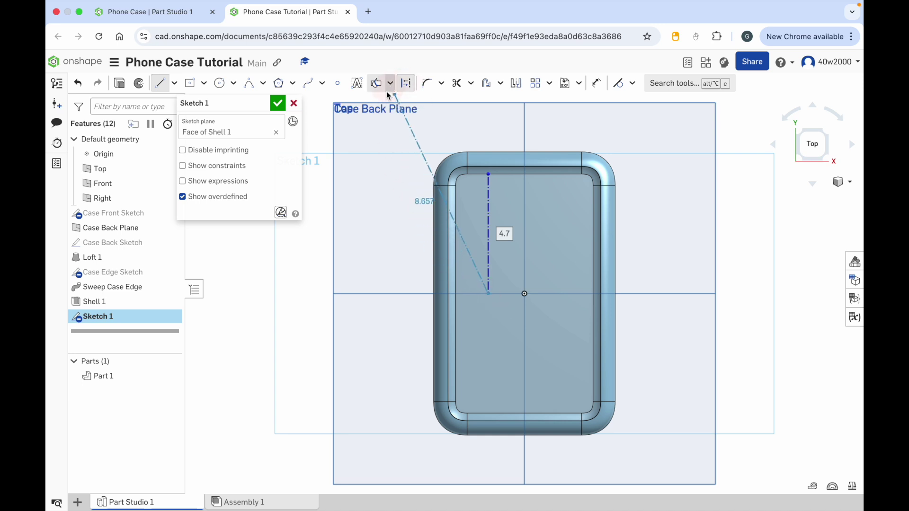
key("Escape")
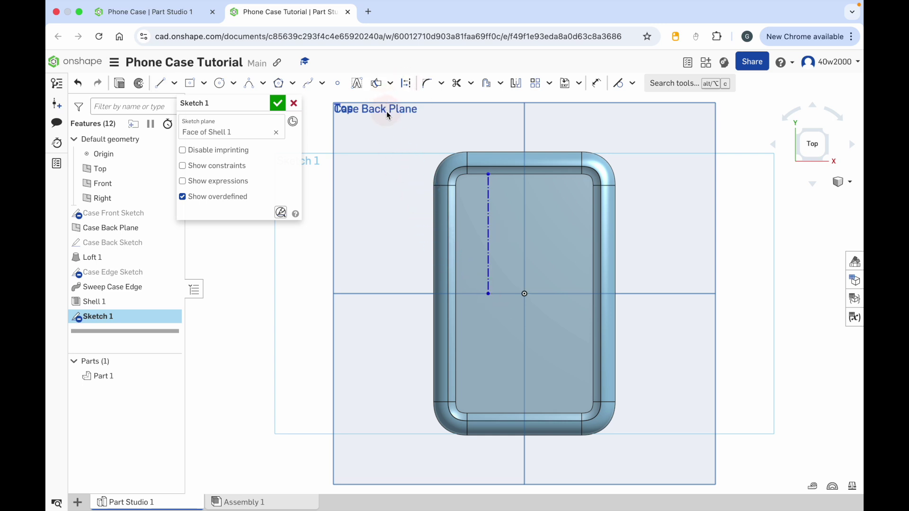
Draw two center point circles on the construction line, about 1.36 cm in diameter for the upper and 1.39 cm for the lower.
left_click(235, 85)
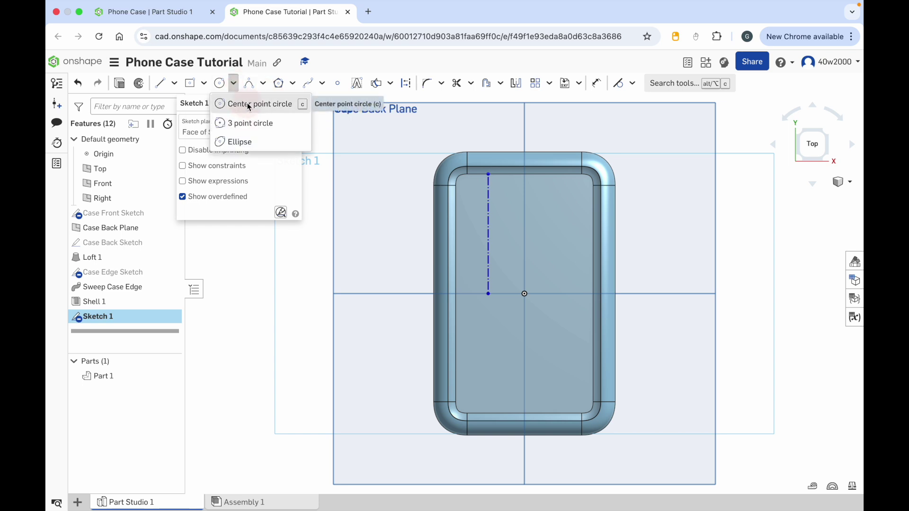
left_click(249, 104)
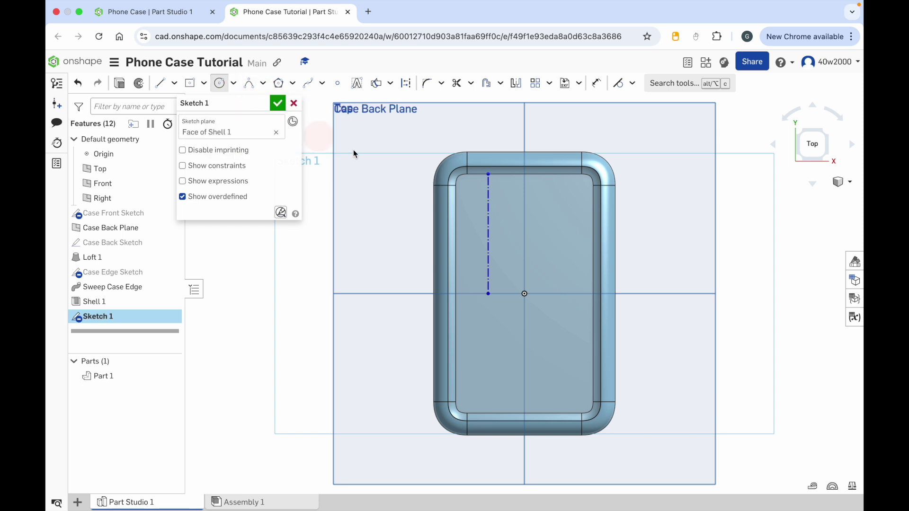
left_click(488, 209)
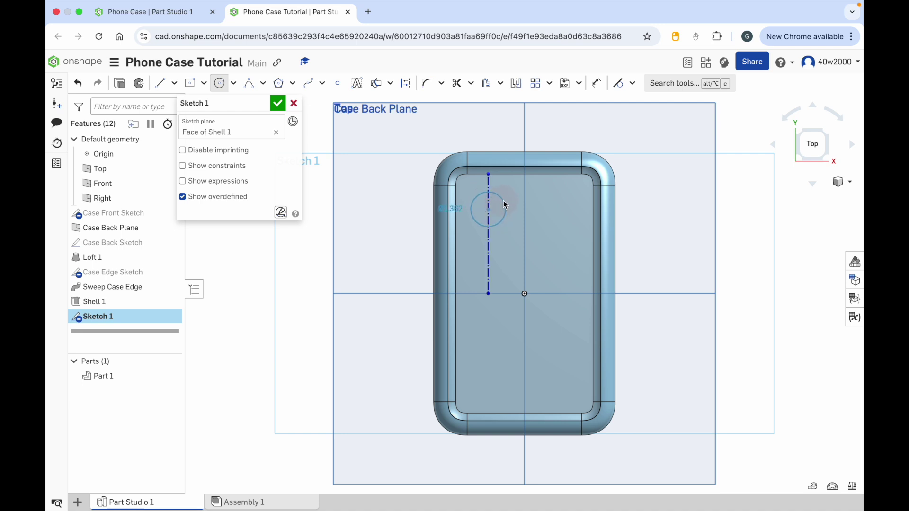
left_click(503, 201)
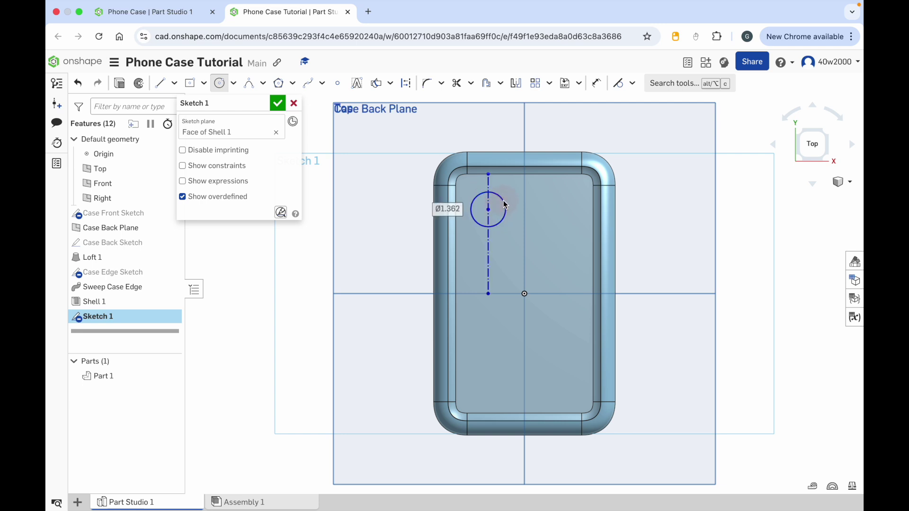
left_click(488, 256)
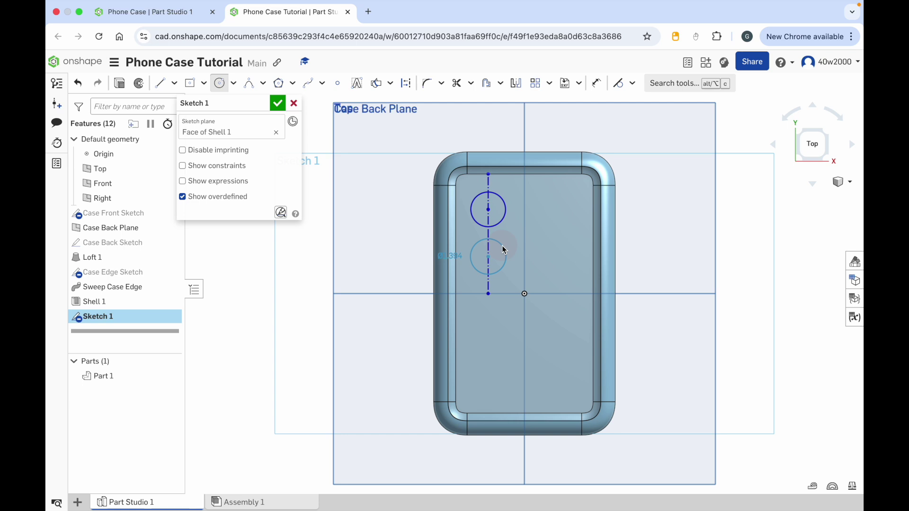
left_click(503, 249)
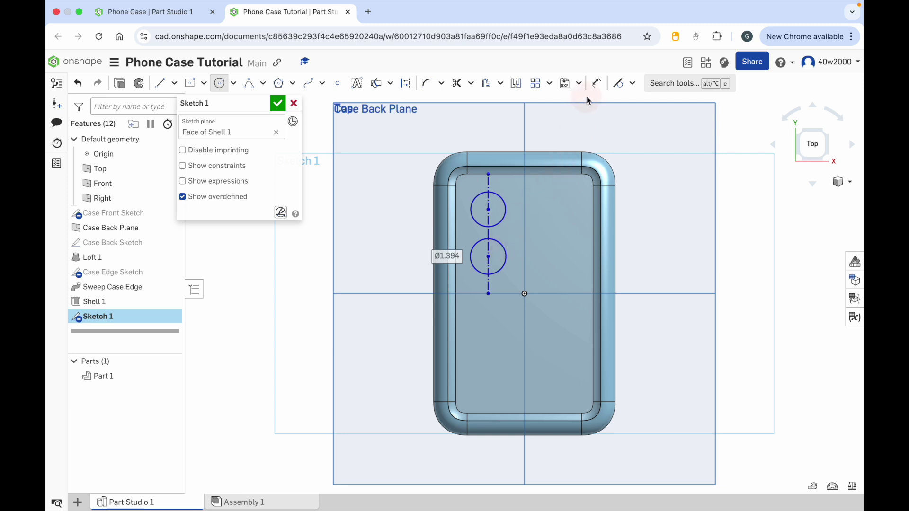
Dimension the upper circle's diameter to 1 cm.
left_click(596, 83)
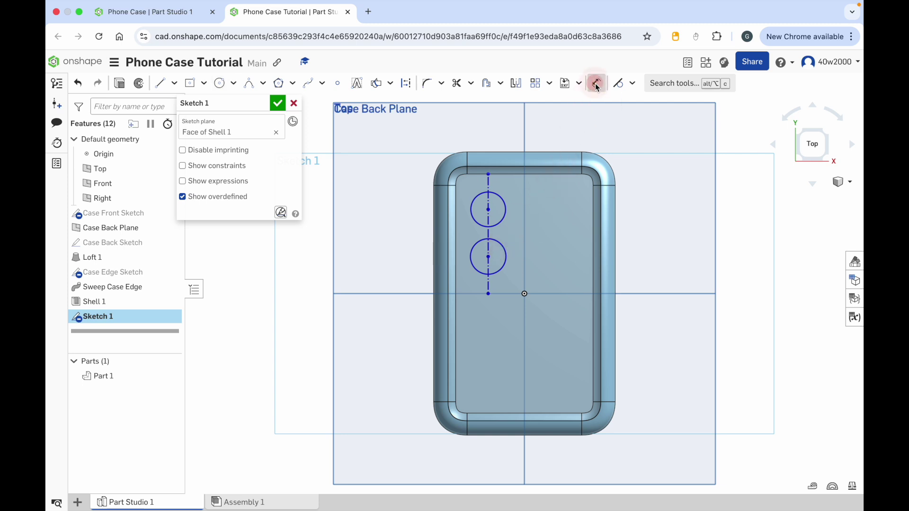
left_click(506, 208)
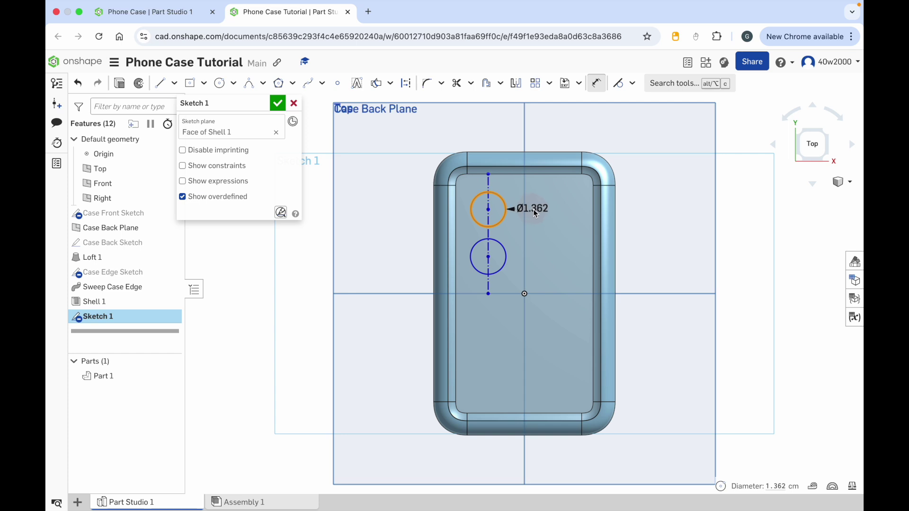
left_click(539, 210)
type("1")
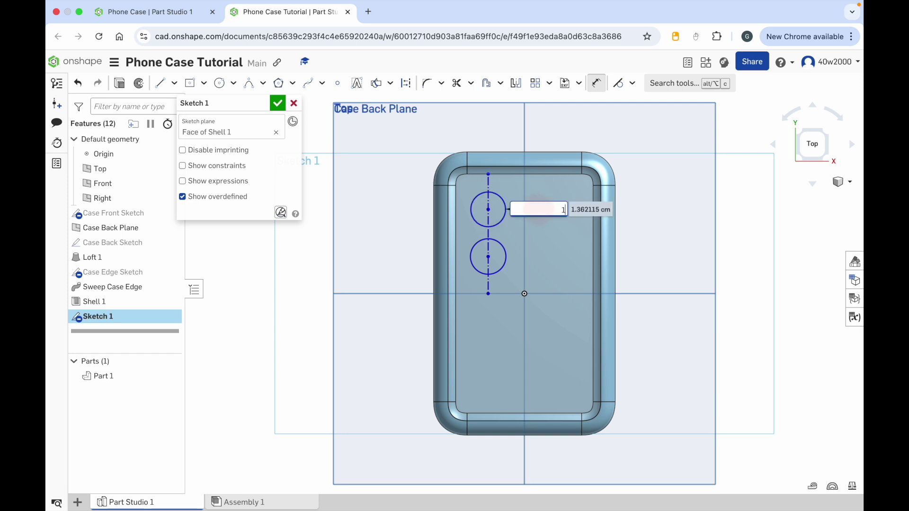
key("Return")
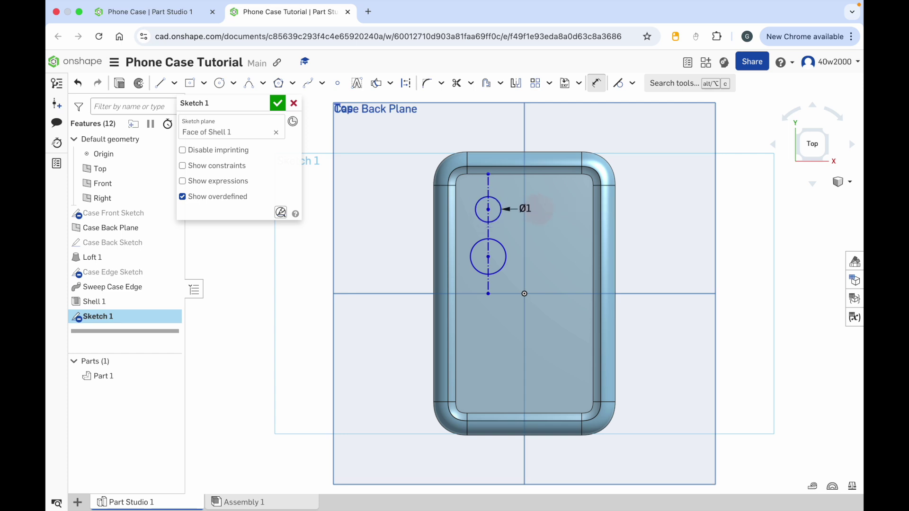
Apply an Equal constraint between the upper and lower circles.
left_click(633, 85)
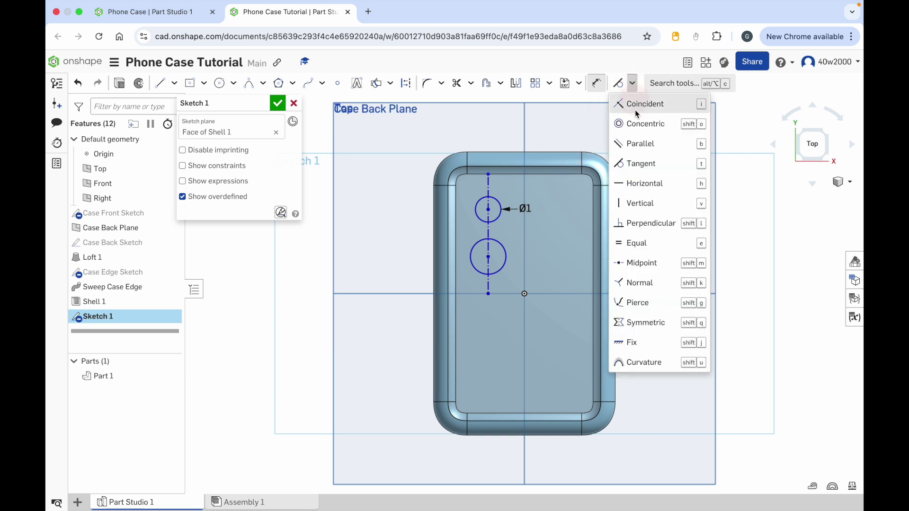
left_click(637, 243)
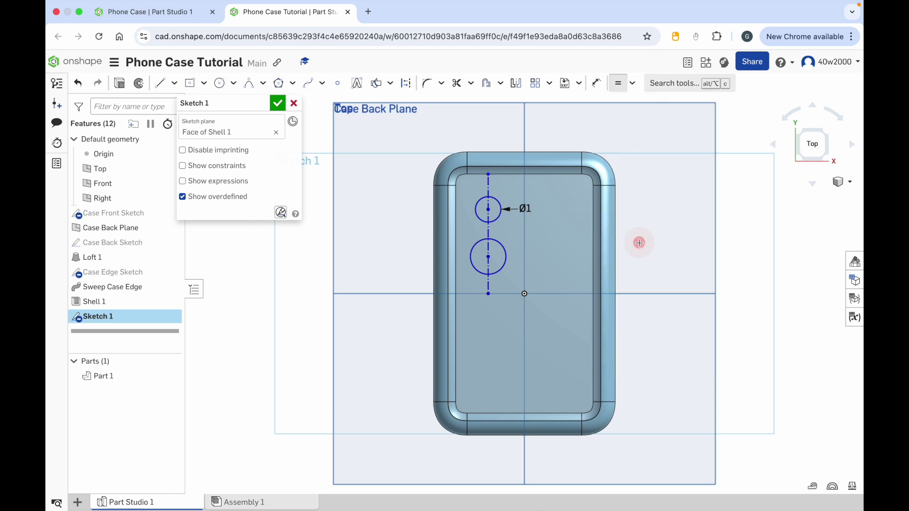
left_click(498, 218)
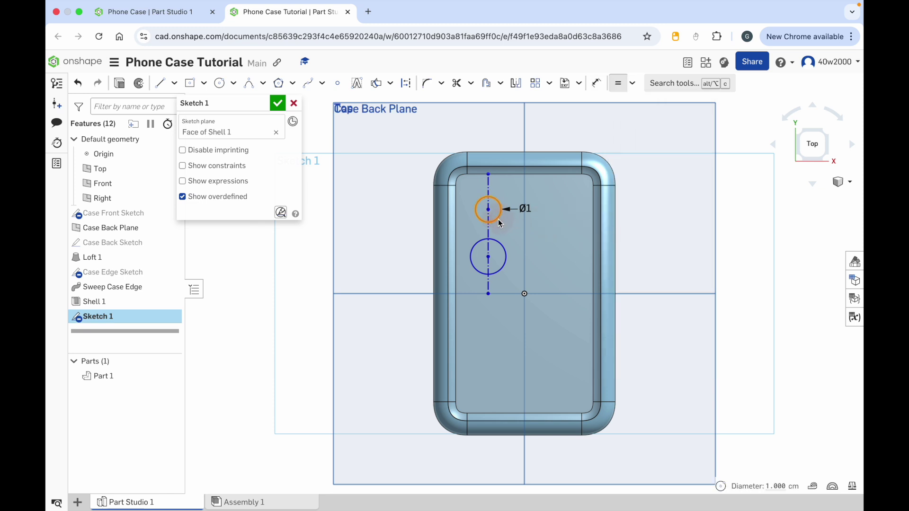
left_click(499, 244)
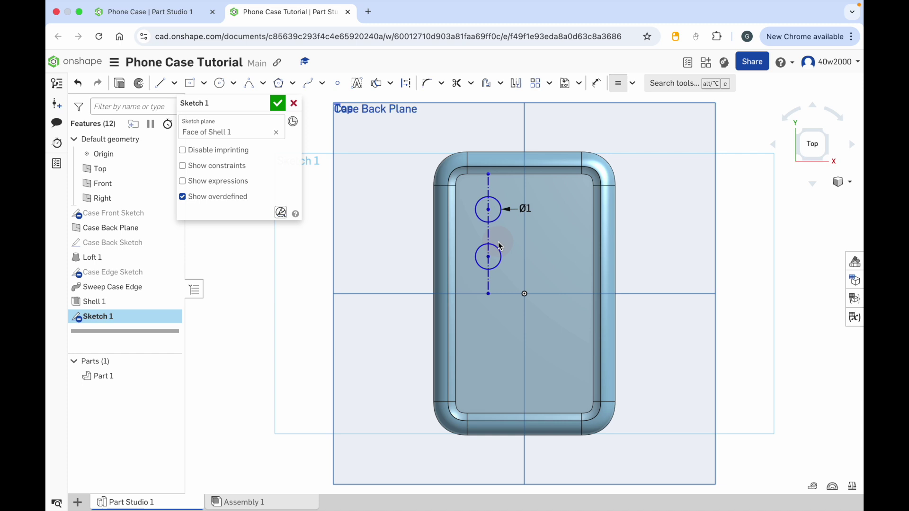
Name the sketch Lens Sketch and accept it.
left_click(265, 108)
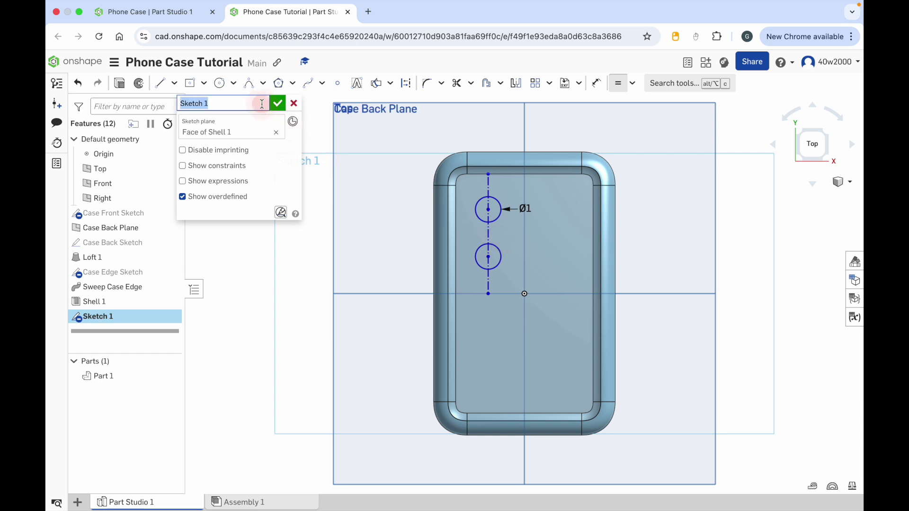
type("Lens Sketch")
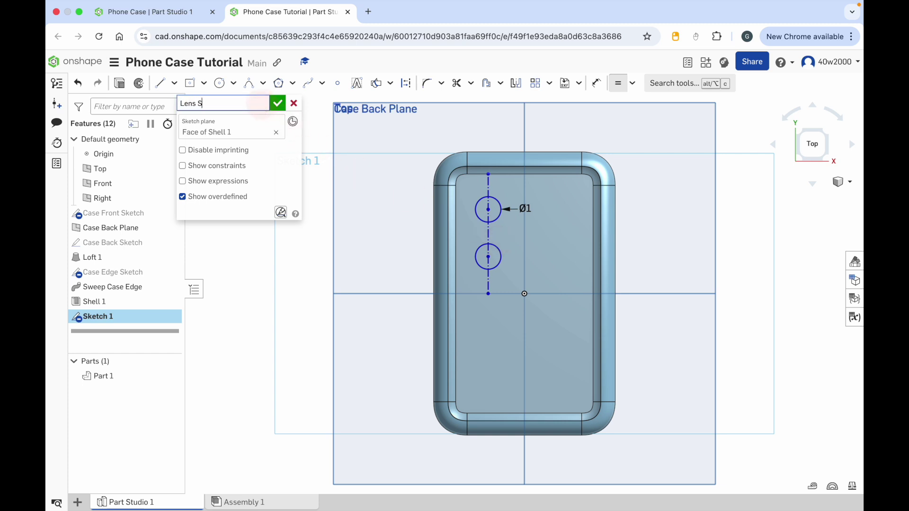
left_click(278, 104)
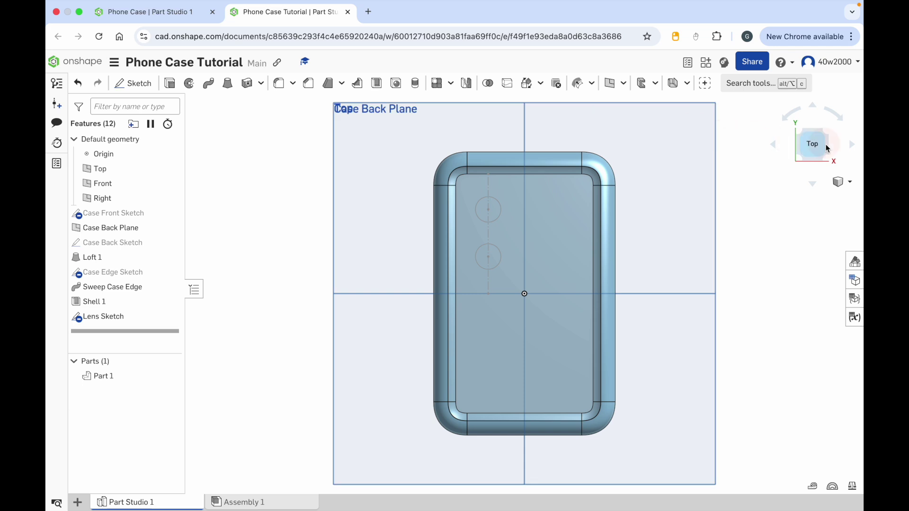
Extrude both lens circles as a Remove operation through the case floor, using a blind depth of 2.5 cm.
left_click(826, 159)
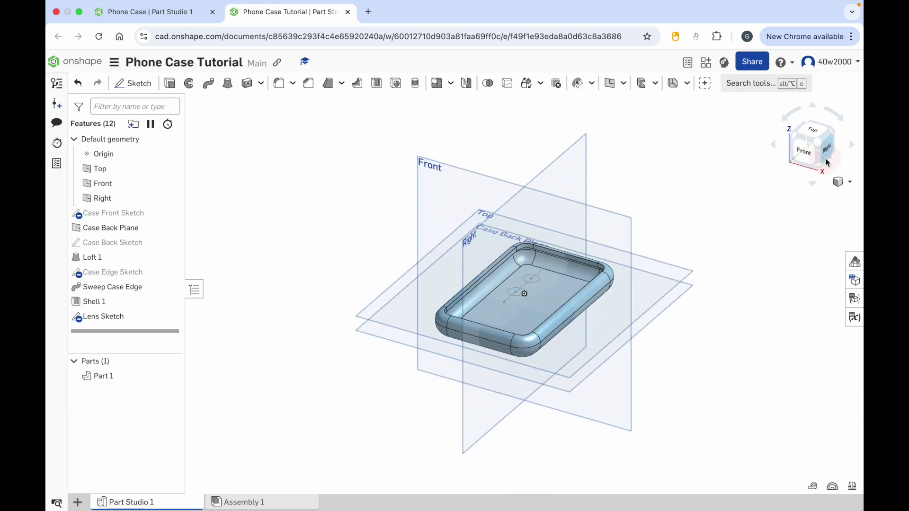
scroll(550, 294, "up", 4)
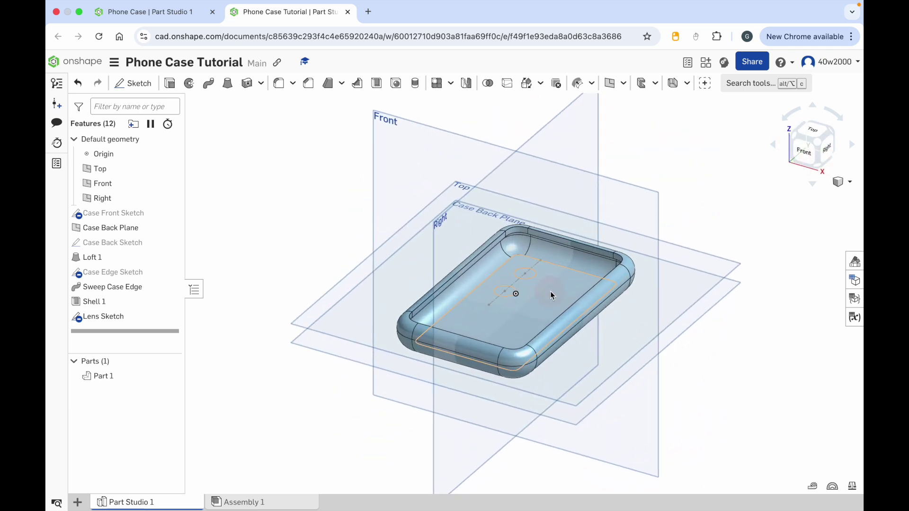
left_click(169, 84)
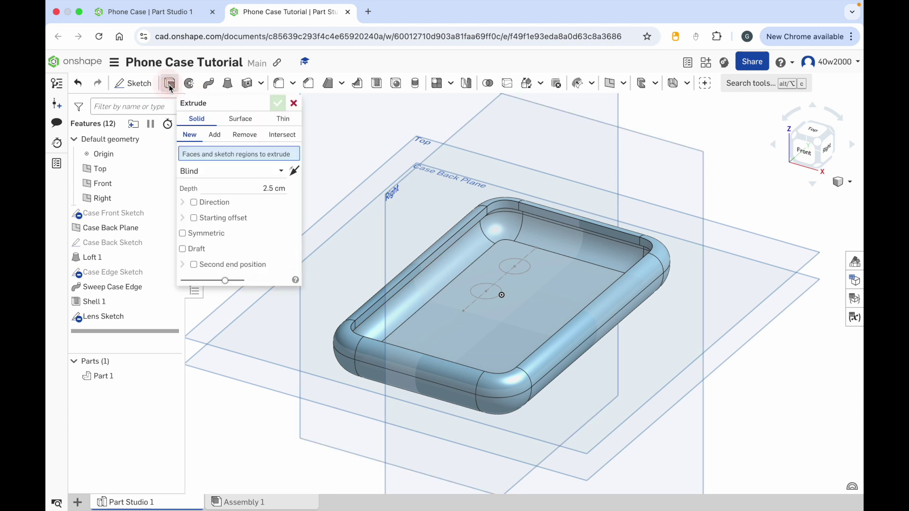
left_click(520, 269)
left_click(493, 292)
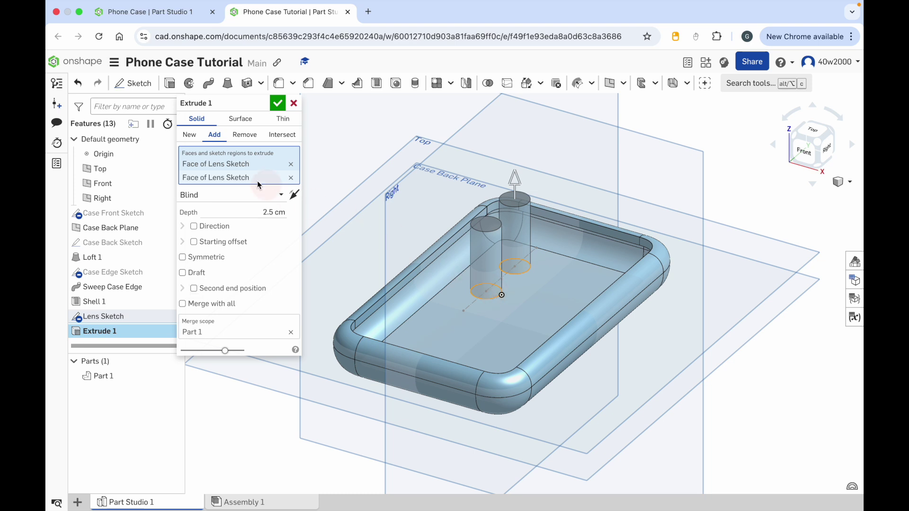
left_click(243, 136)
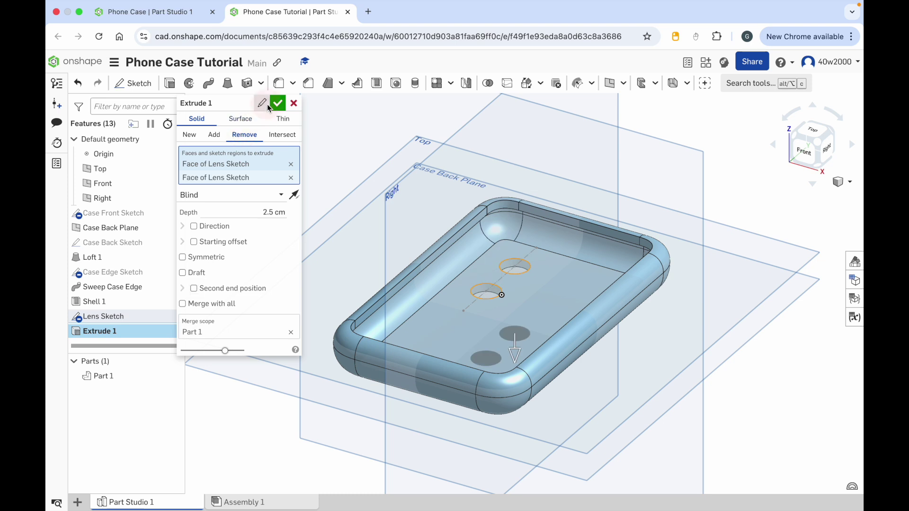
Name the extrusion Extrude Lens and accept the feature.
left_click(263, 104)
left_click(232, 104)
key("BackSpace")
type("Lens")
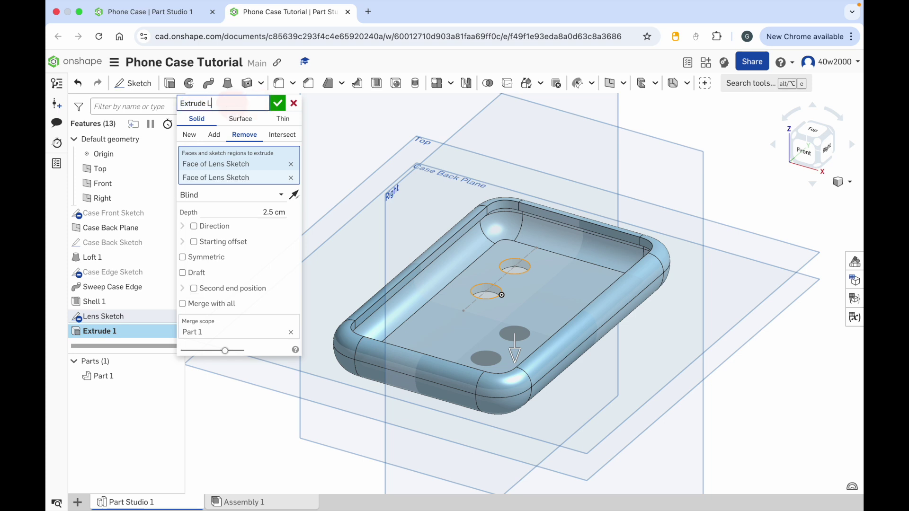
left_click(277, 104)
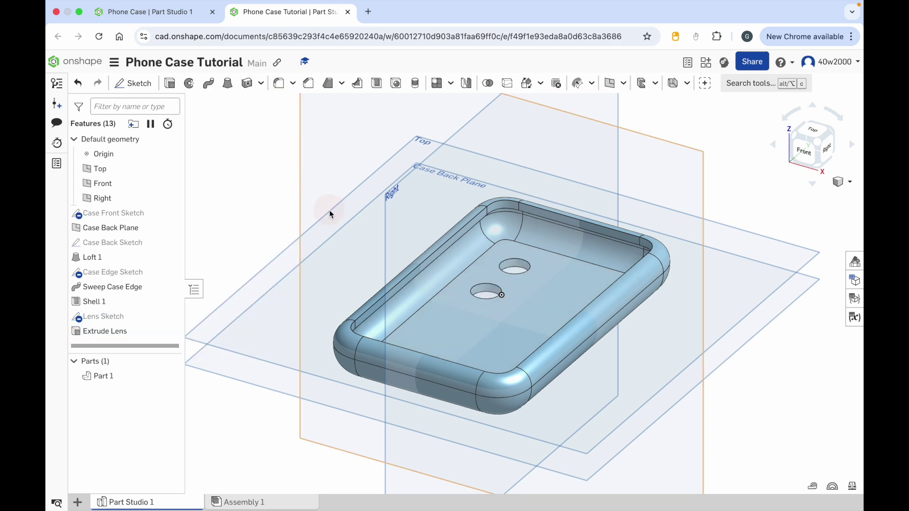
Start a 0.1 cm radius fillet on the outer back edge of the lens hole nearest the case's short end.
right_click_drag(329, 218, 412, 242)
scroll(413, 254, "up", 5)
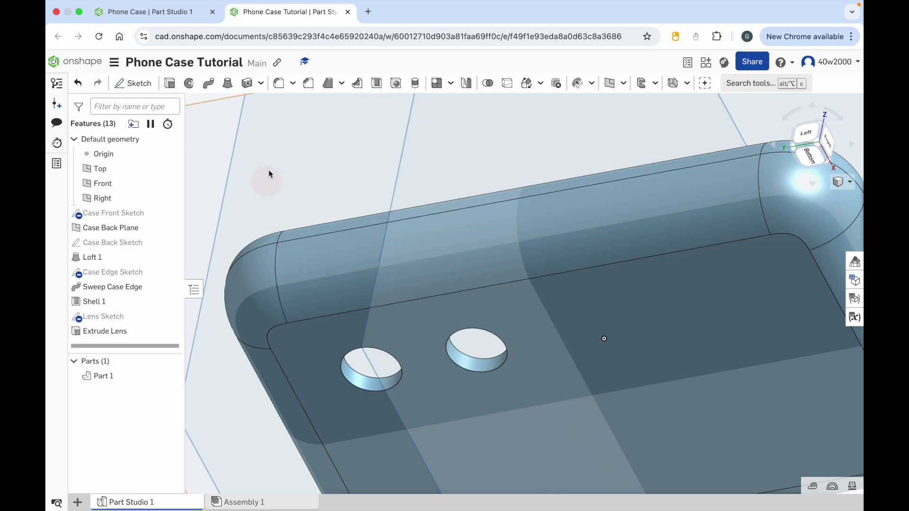
left_click(279, 83)
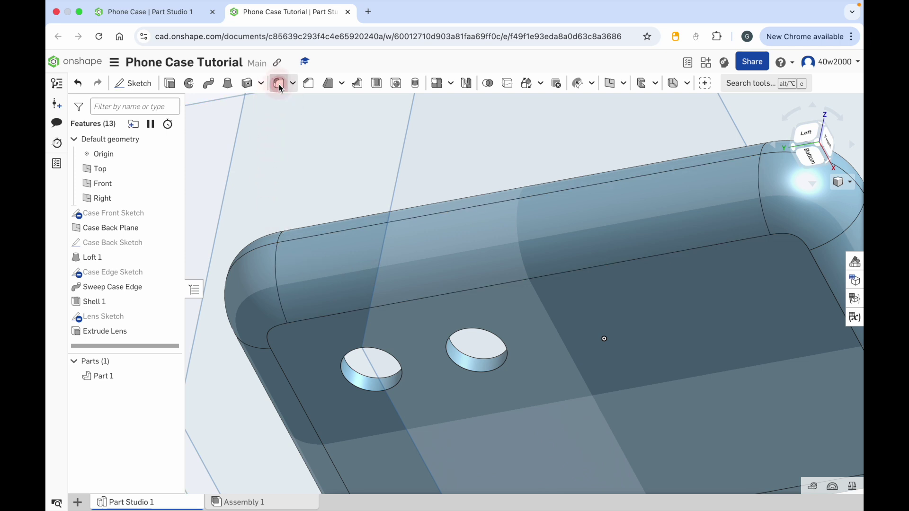
left_click(351, 385)
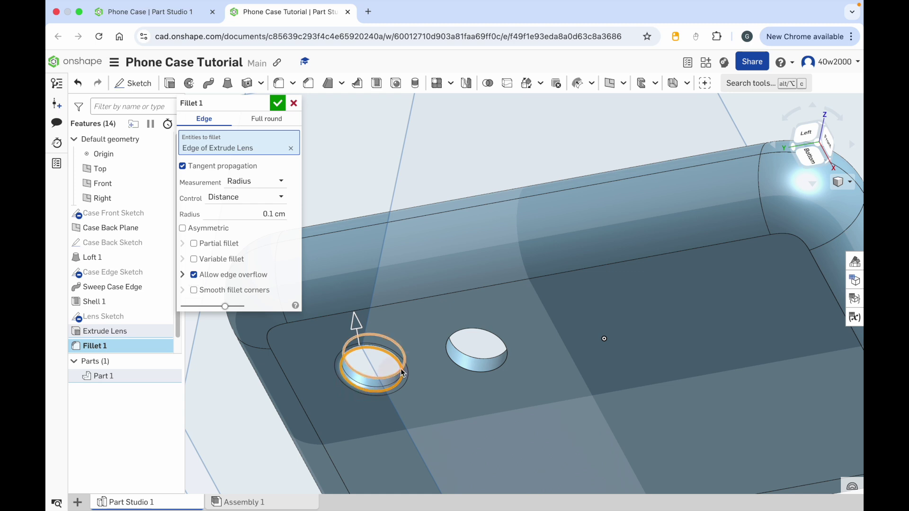
right_click_drag(424, 339, 427, 348)
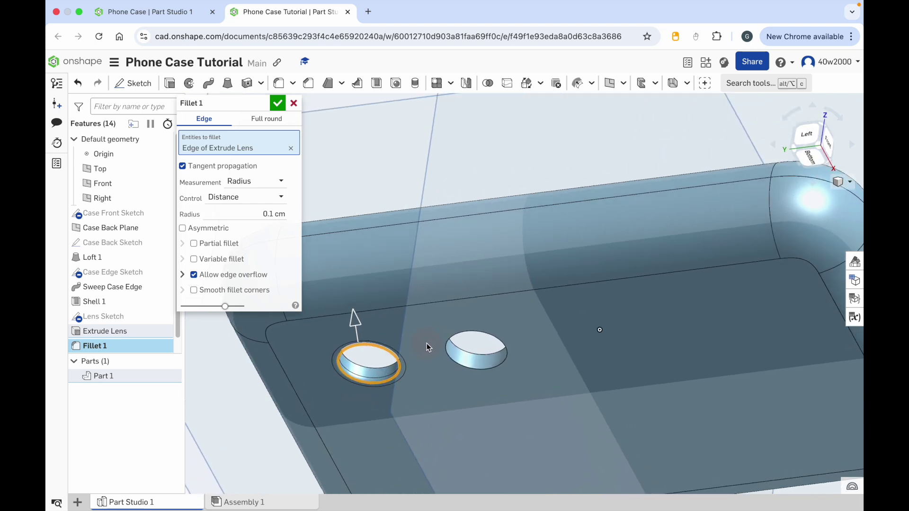
Try a fillet radius of 0.2 cm on the lens hole edge and return it to 0.1 cm.
left_click(273, 217)
key("BackSpace")
type("2")
key("Return")
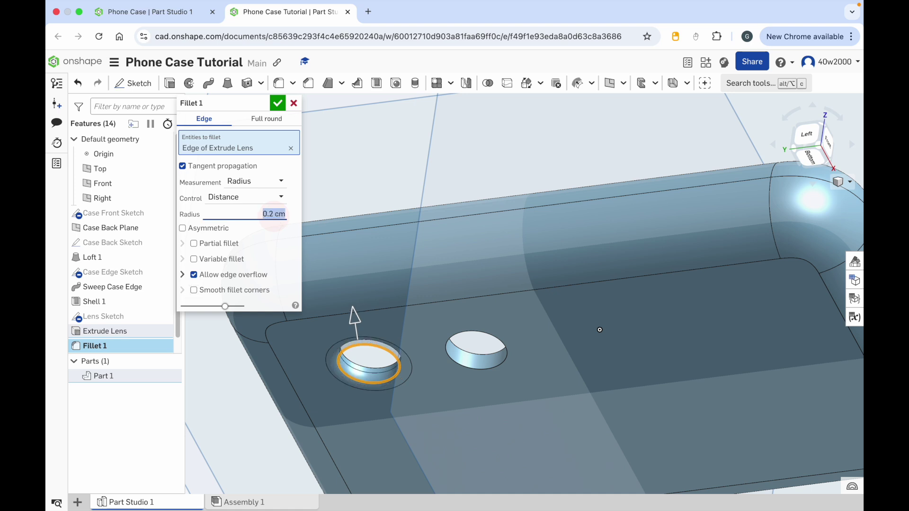
type("0.1")
key("Return")
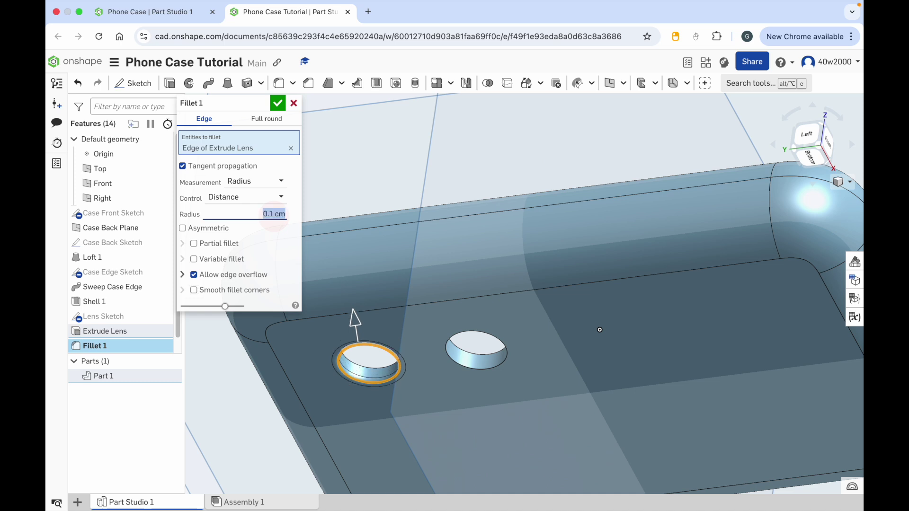
Add the second lens hole's outer back edge to the fillet and accept the feature.
left_click(478, 371)
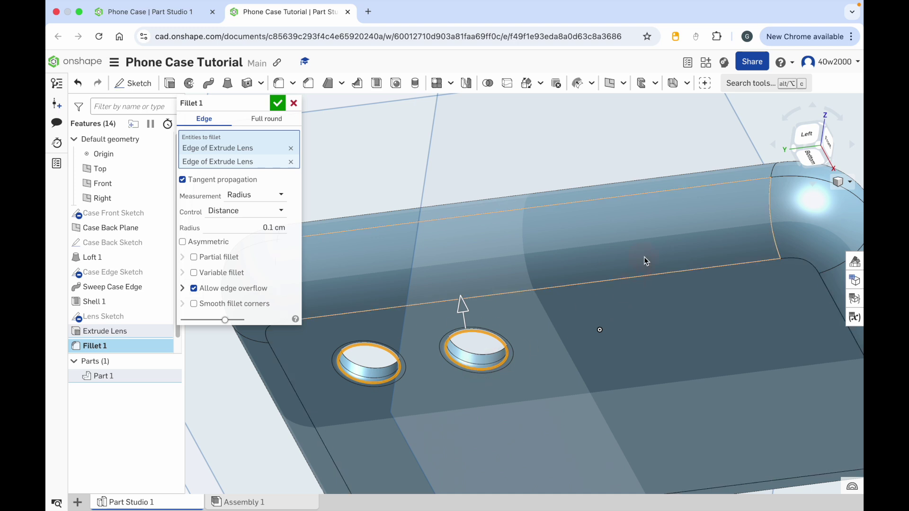
left_click(278, 103)
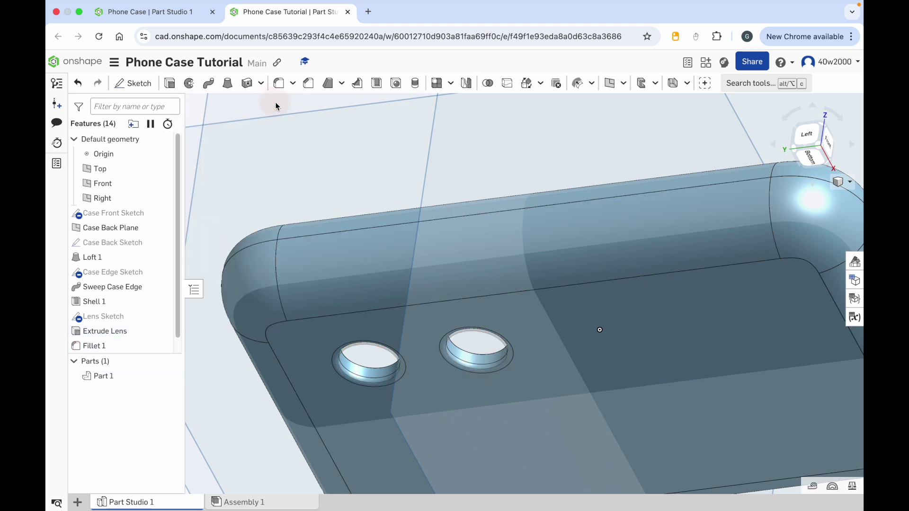
Start a new sketch on the flat outer back face of the case, viewed from the bottom.
left_click(812, 163)
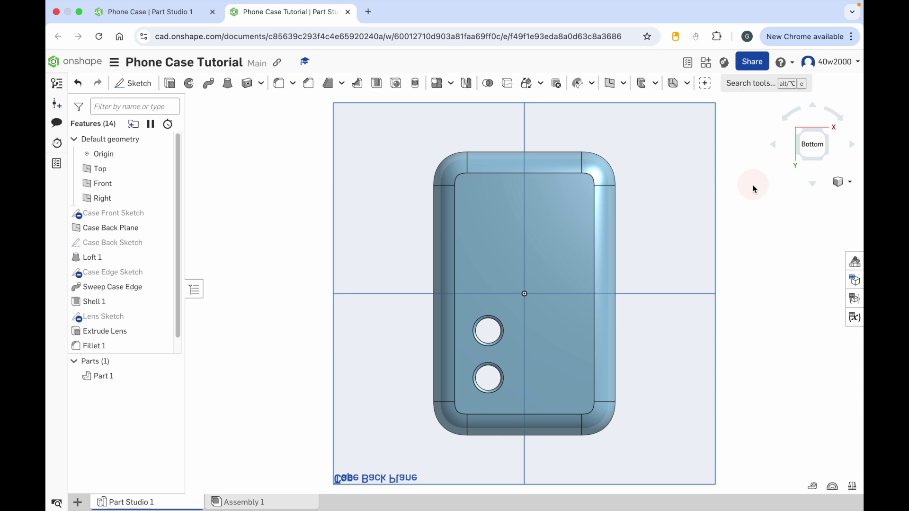
left_click(146, 86)
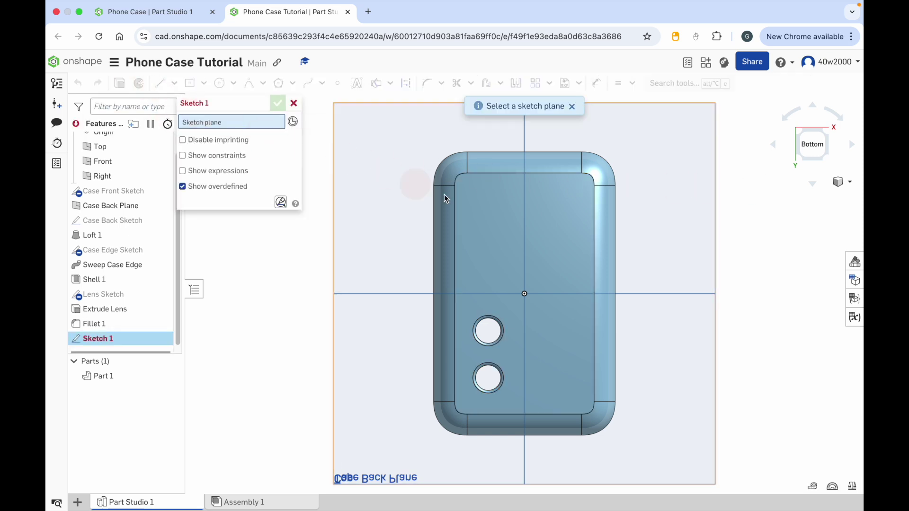
left_click(509, 232)
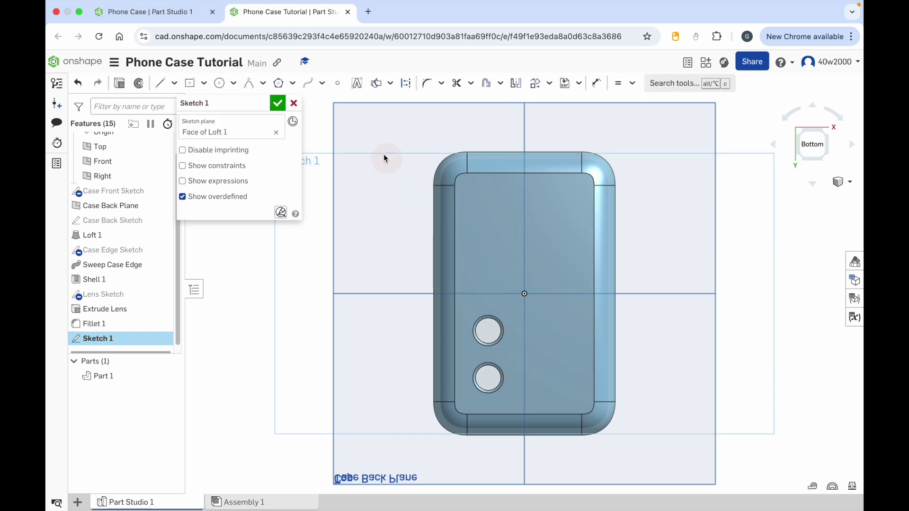
Add the sketch text "iPhone" across the back face, near the short end opposite the lens holes.
left_click(359, 89)
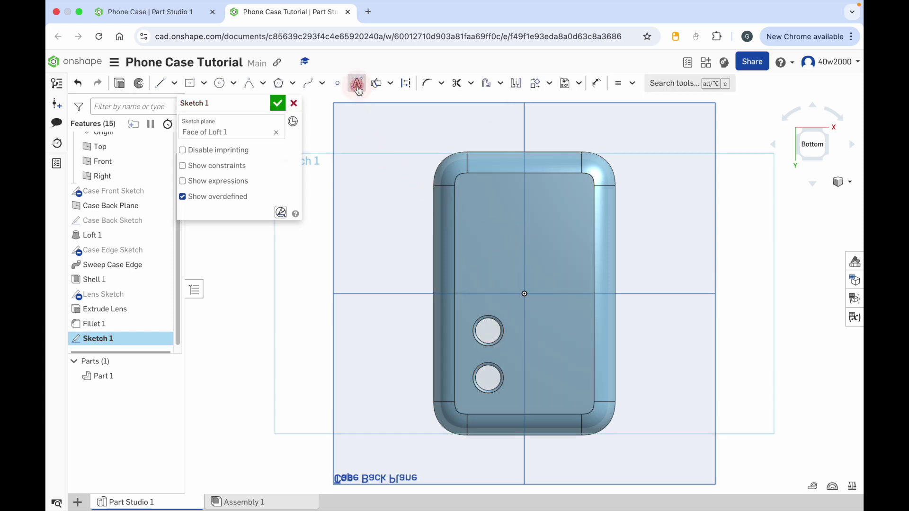
left_click(471, 205)
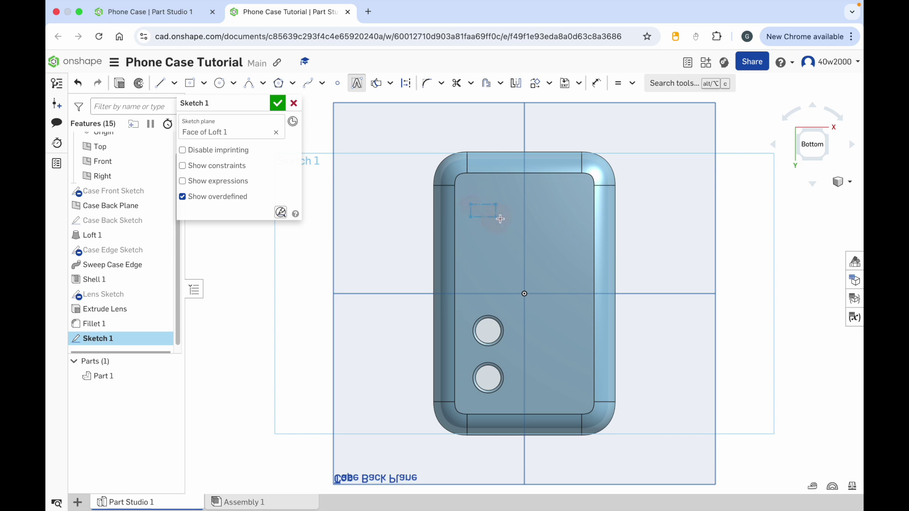
left_click(573, 229)
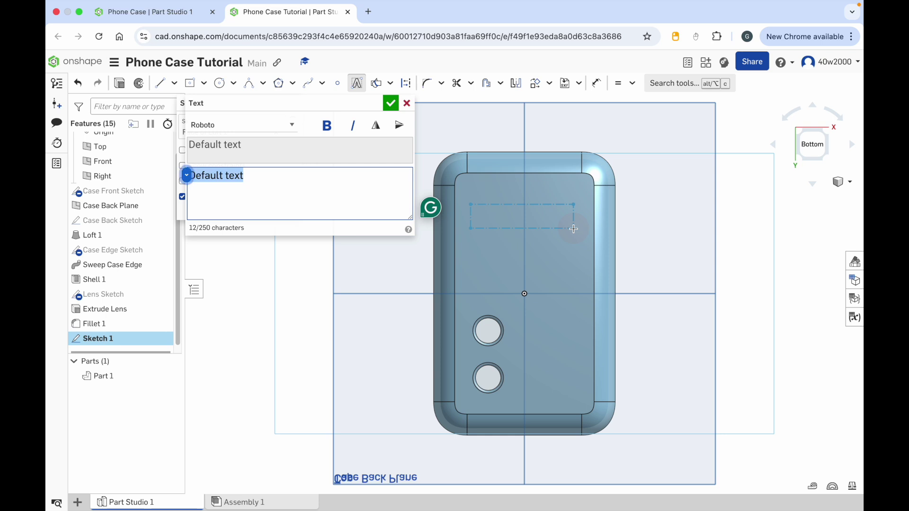
key("BackSpace")
type("iPhone")
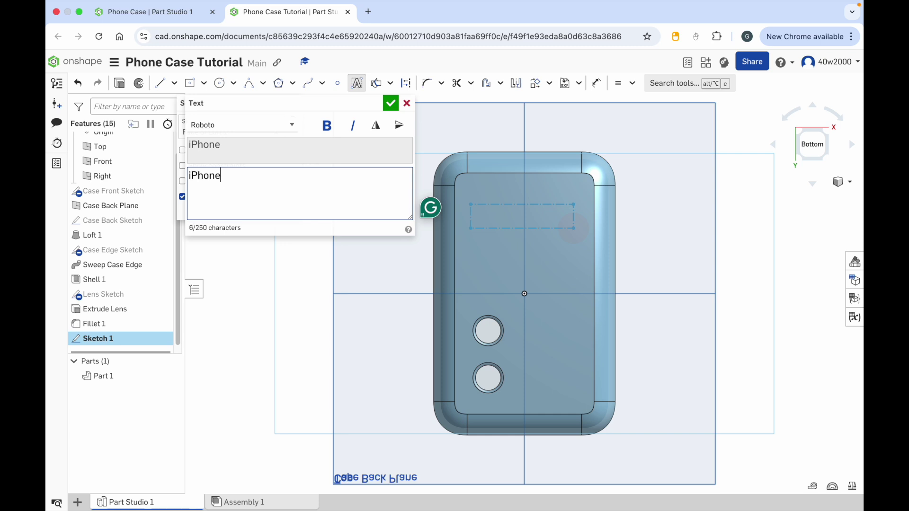
left_click(390, 104)
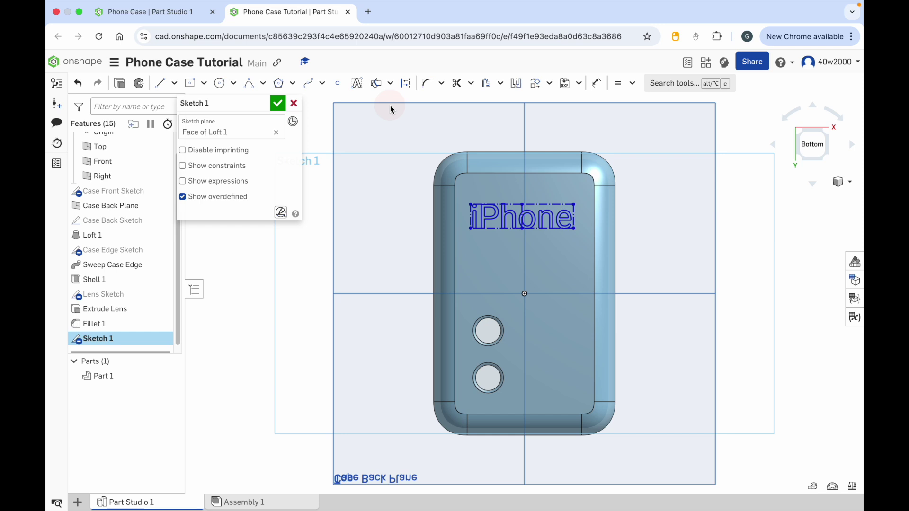
Select the whole iPhone text with its frame and rotate it 180 degrees with Transform.
mouse_move(462, 192)
left_mouse_down()
mouse_move(490, 215)
mouse_move(583, 242)
left_mouse_up()
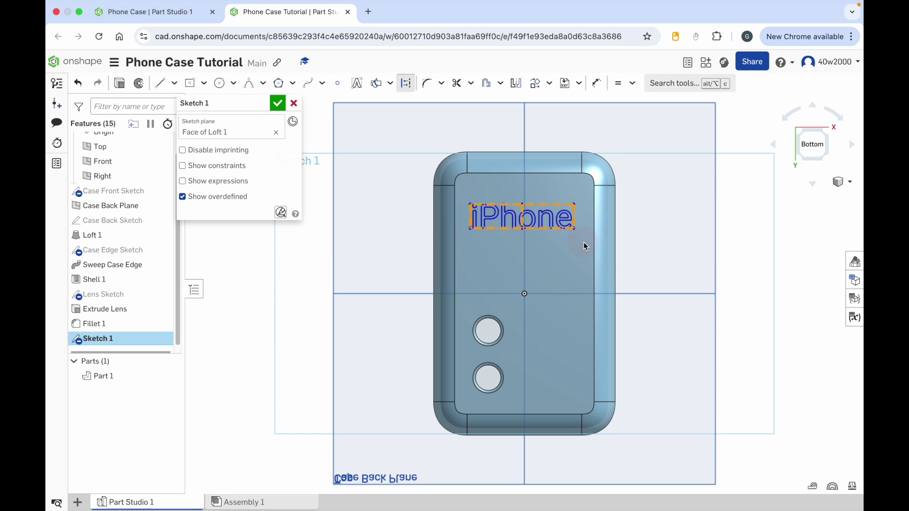
left_click(550, 84)
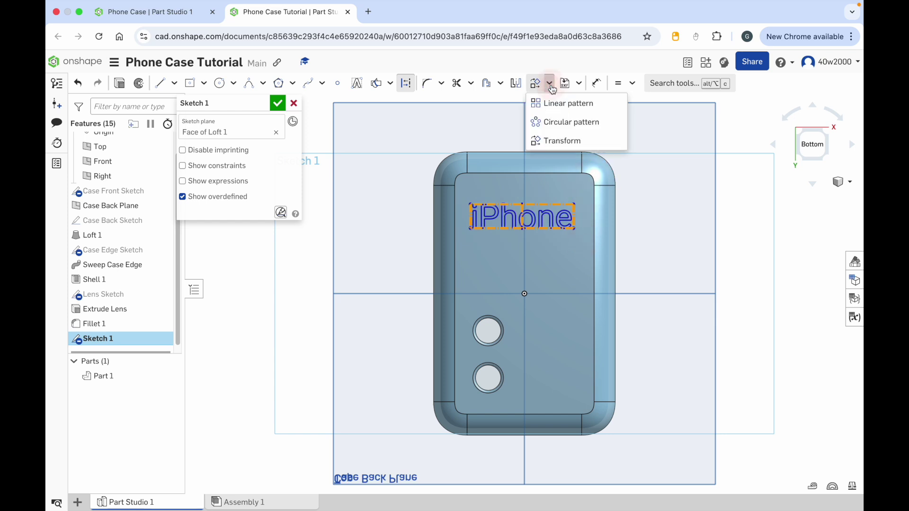
left_click(558, 142)
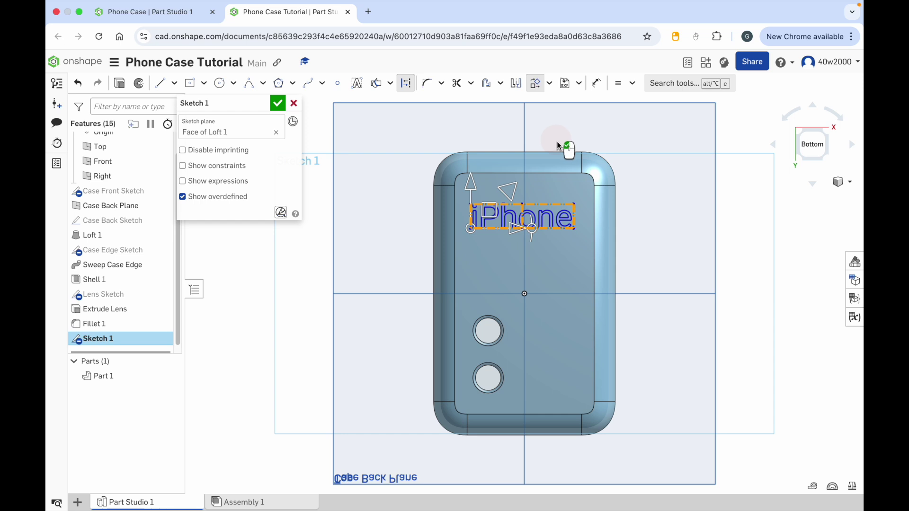
left_click(532, 231)
left_click_drag(532, 230, 425, 231)
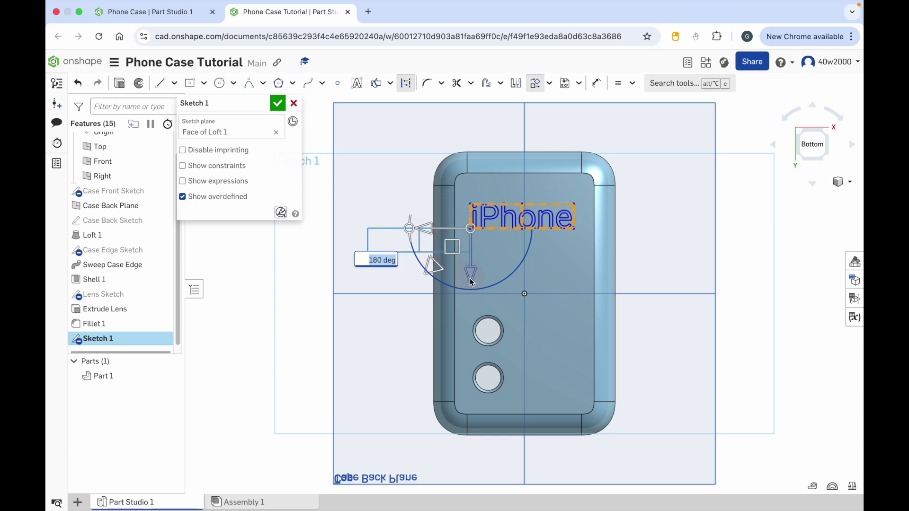
Move the text about 5.4 cm lengthwise and 4.6 cm sideways to sit beside the end lens hole, and scale it to about 0.718.
left_click_drag(472, 279, 465, 417)
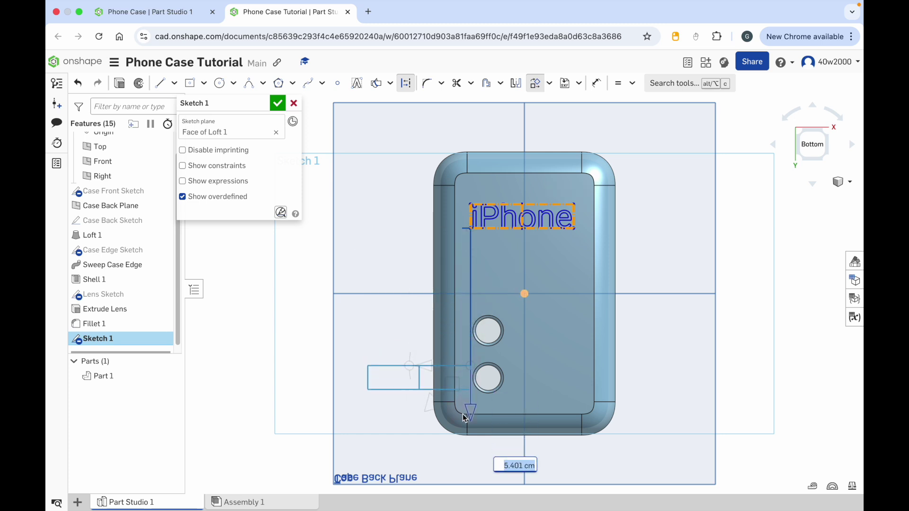
left_click_drag(416, 365, 544, 371)
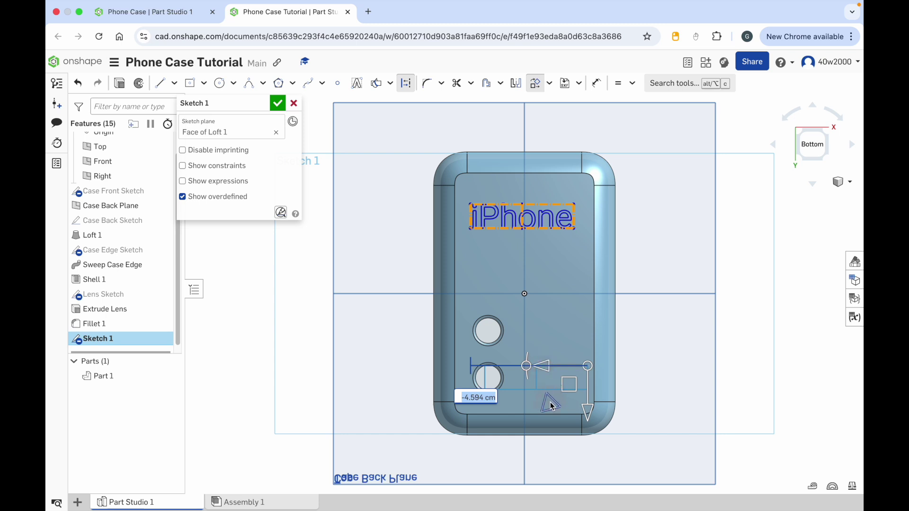
left_click_drag(552, 406, 564, 395)
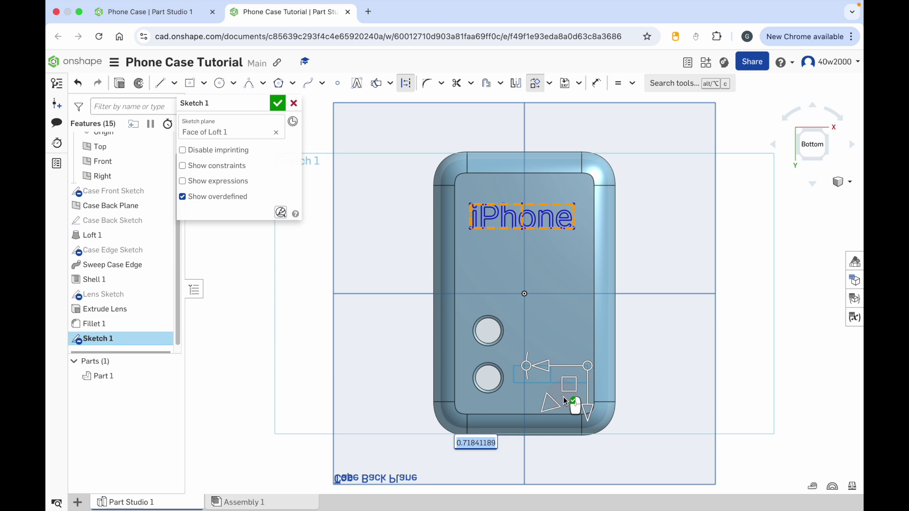
left_click(564, 400)
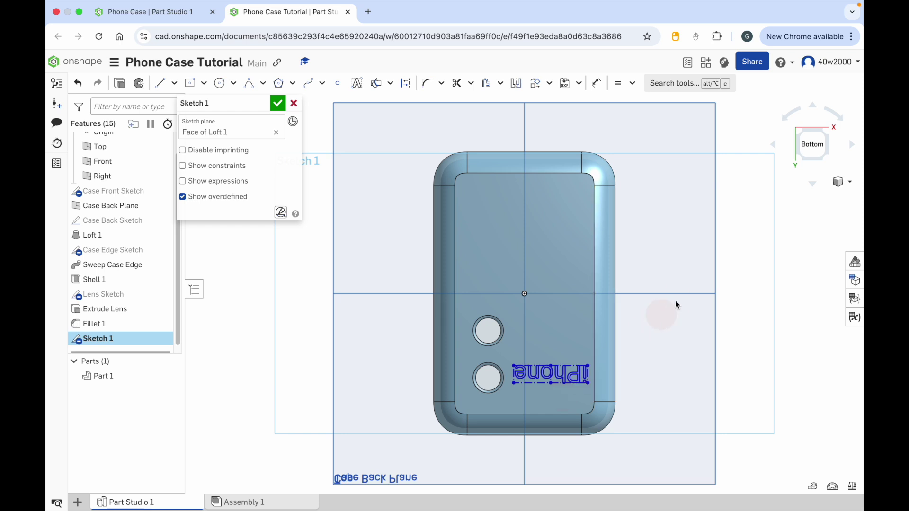
Rename the sketch as Text Sketch and accept it.
left_click(800, 157)
left_click(815, 139)
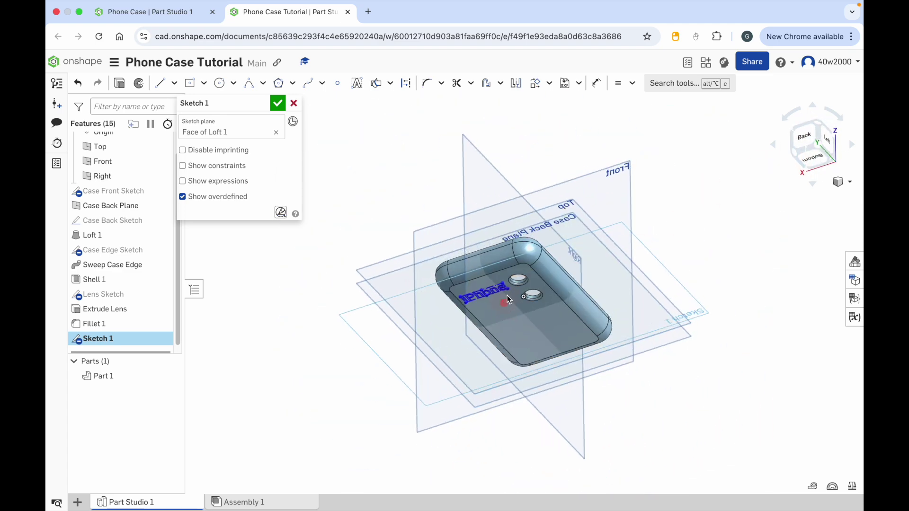
scroll(480, 287, "up", 10)
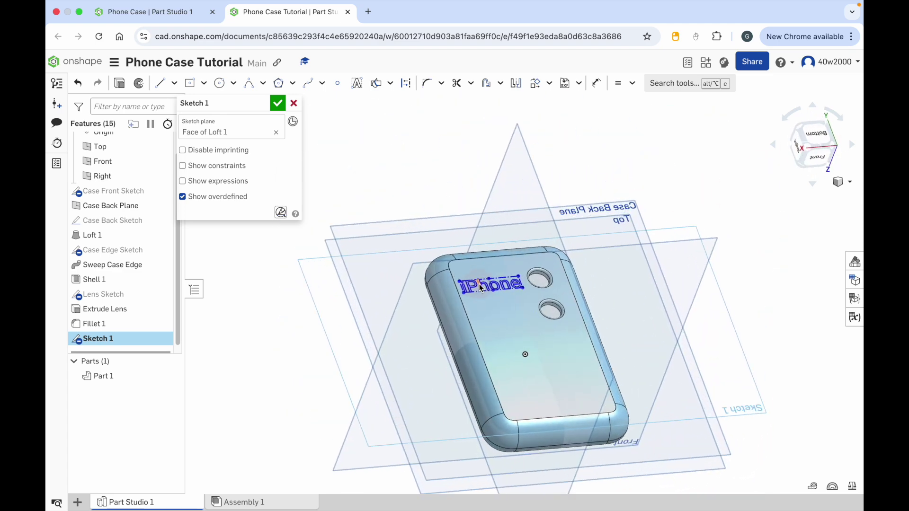
scroll(479, 285, "up", 2)
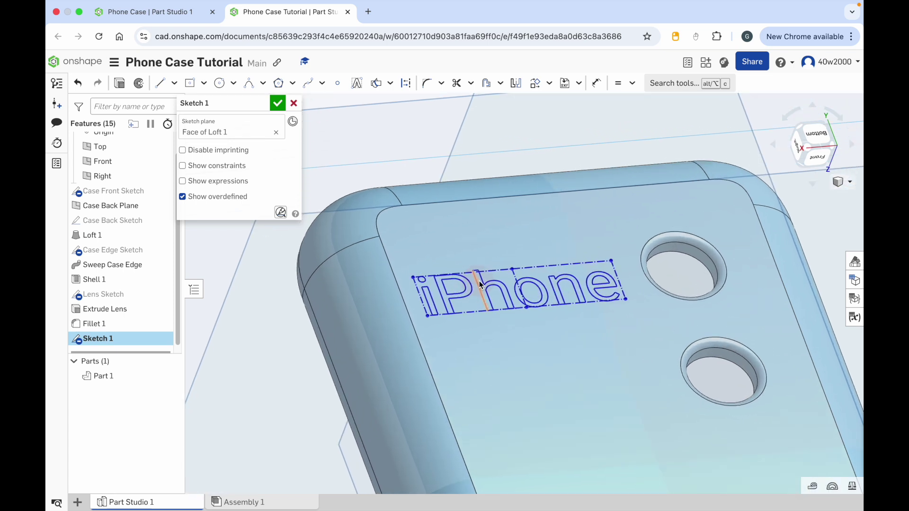
mouse_move(263, 105)
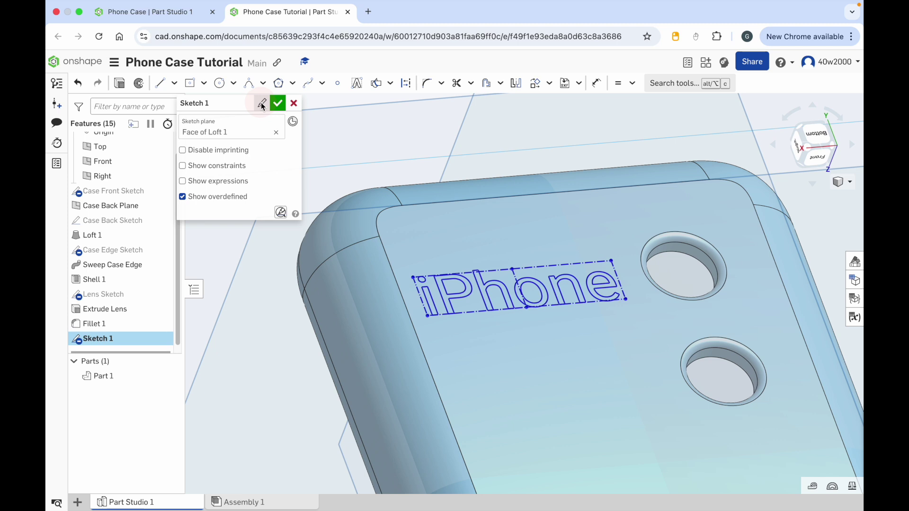
left_click(263, 105)
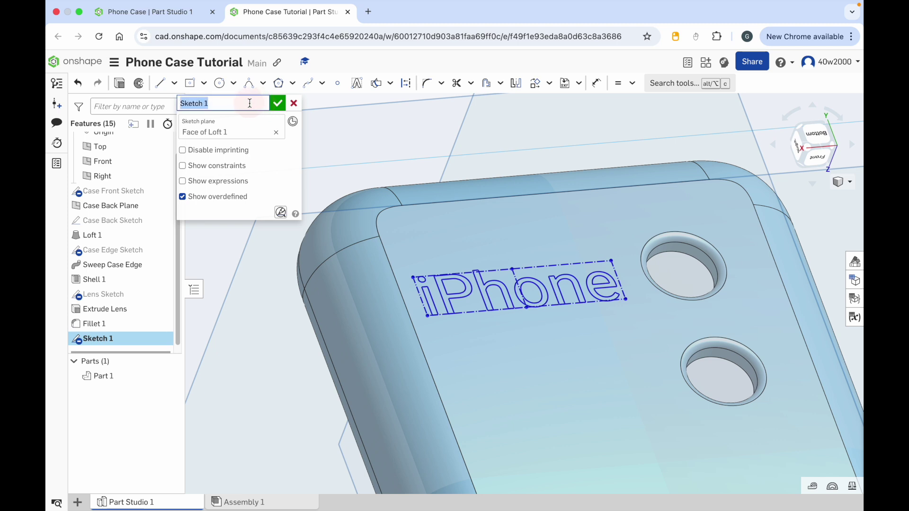
type("Text Sketch")
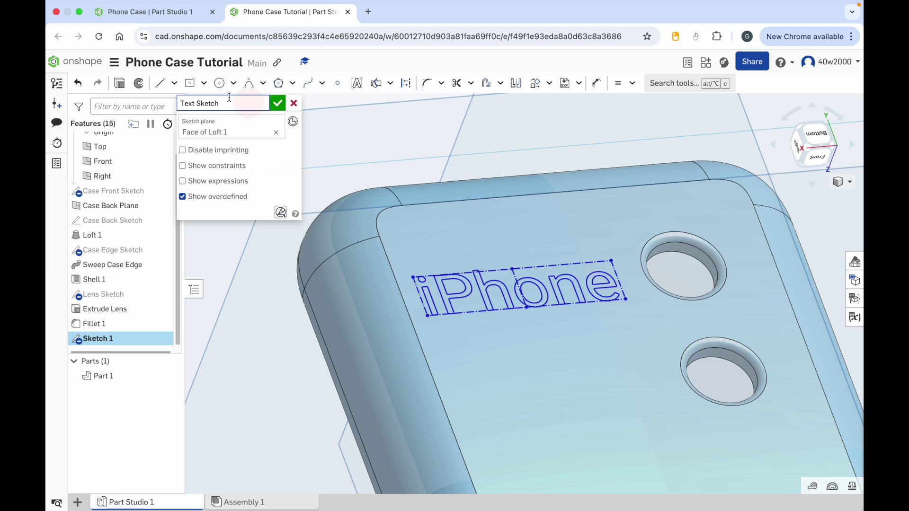
left_click(278, 104)
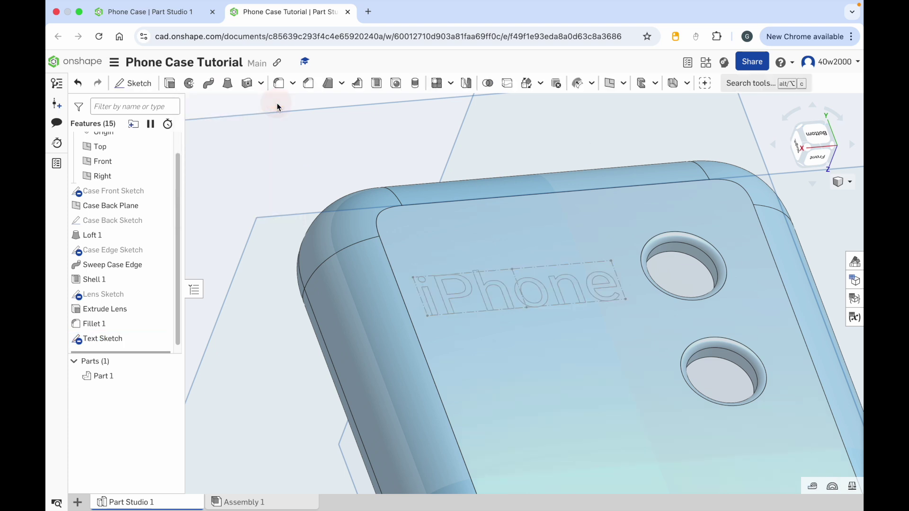
Extrude the iPhone text outward from the case back by 0.01 cm, adding it to Part 1.
left_click(170, 83)
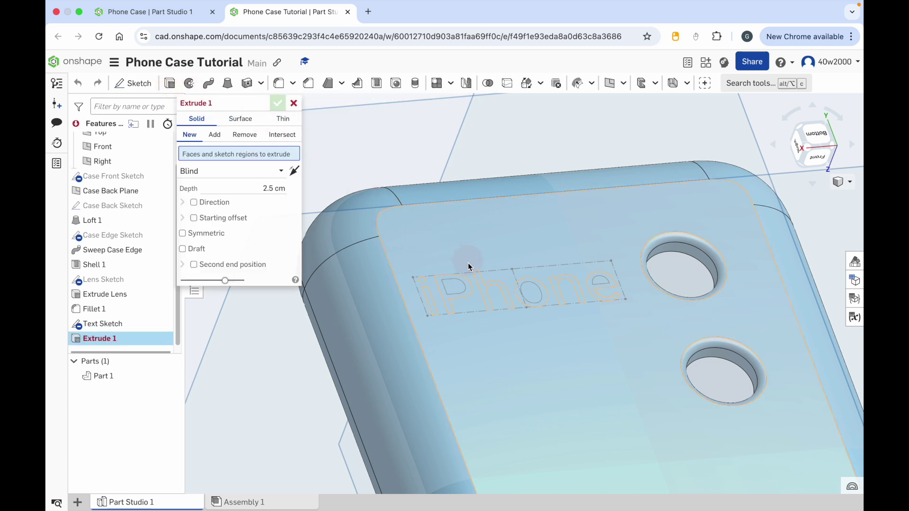
left_click(467, 289)
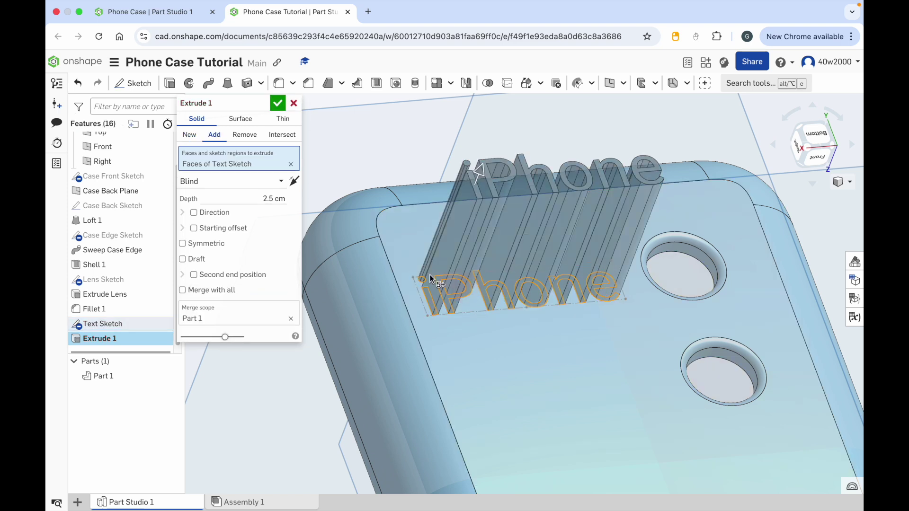
left_click(273, 199)
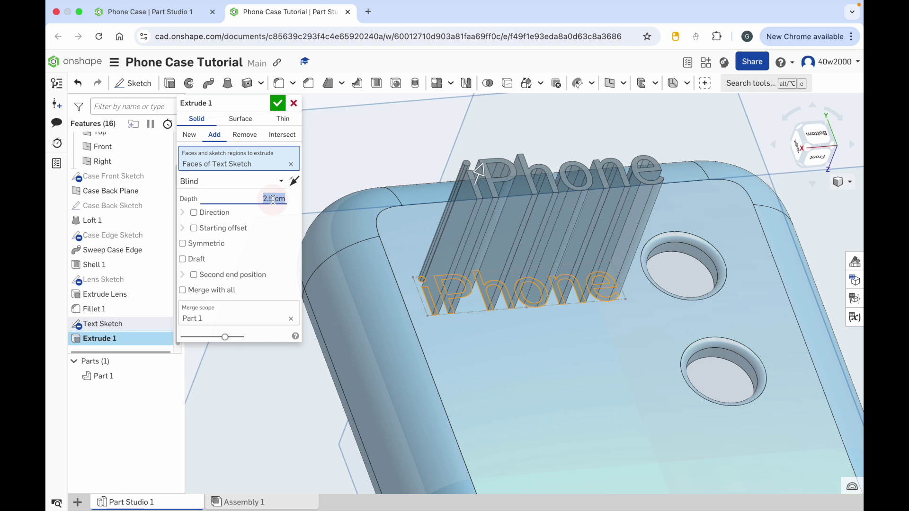
type("0.01")
key("Return")
scroll(526, 310, "up", 5)
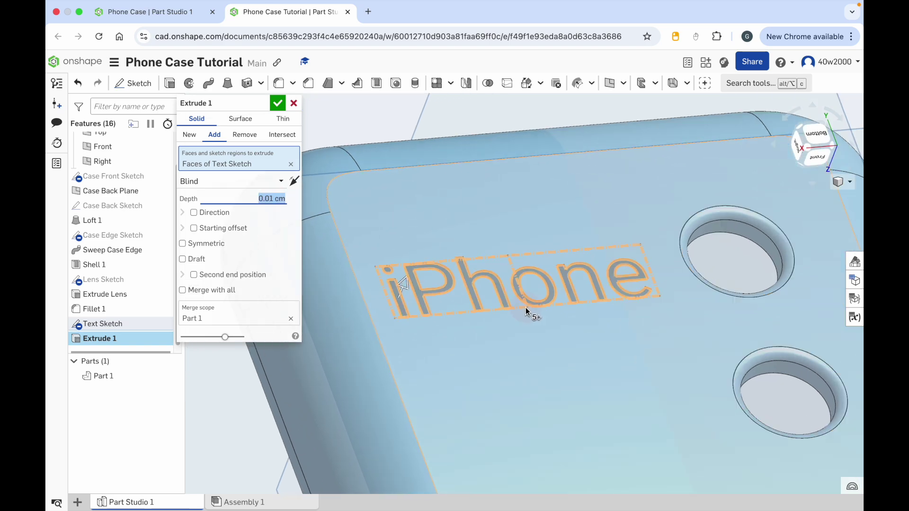
mouse_move(534, 313)
right_mouse_down()
mouse_move(563, 298)
mouse_move(544, 303)
right_mouse_up()
scroll(545, 307, "down", 3)
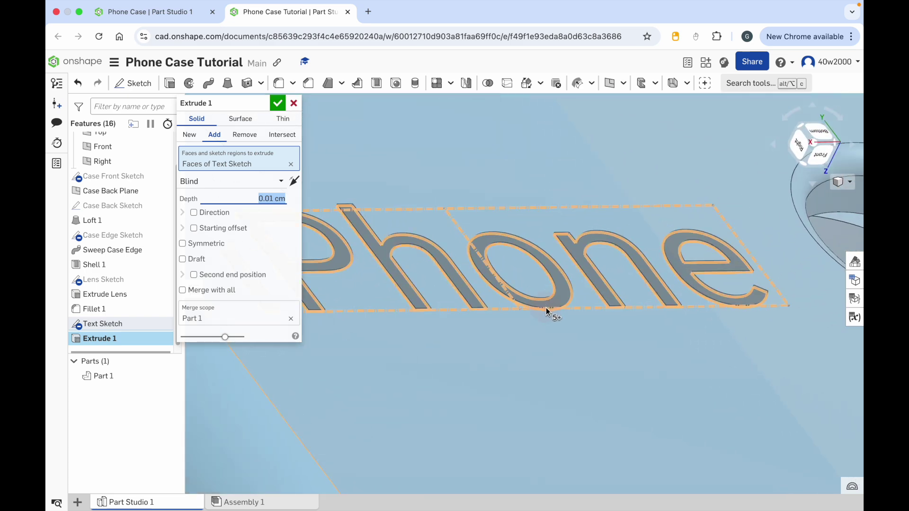
scroll(551, 314, "down", 2)
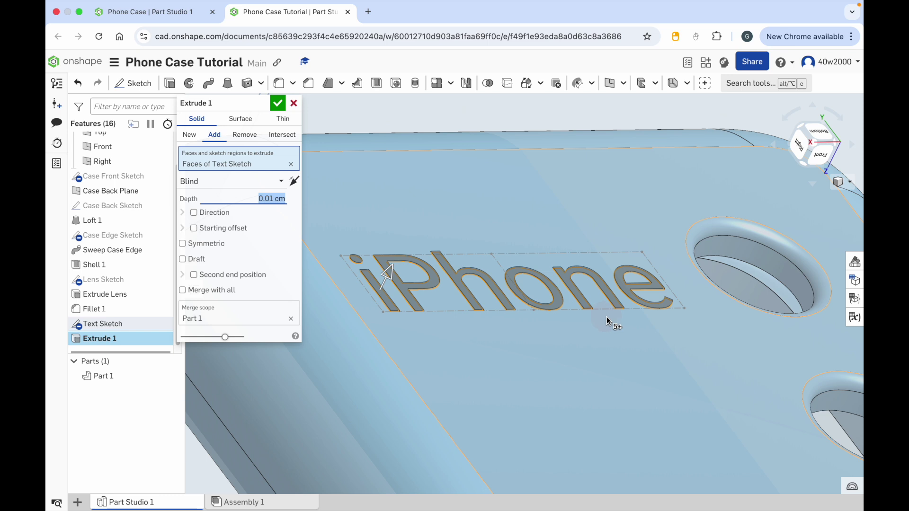
left_click(278, 104)
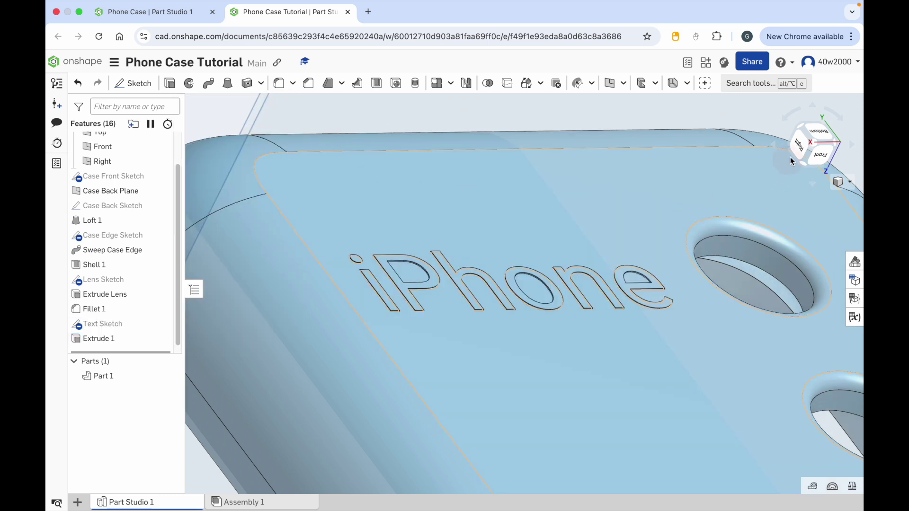
Change the appearance of the whole phone case part to light purple, colour C38BCD.
left_click(817, 146)
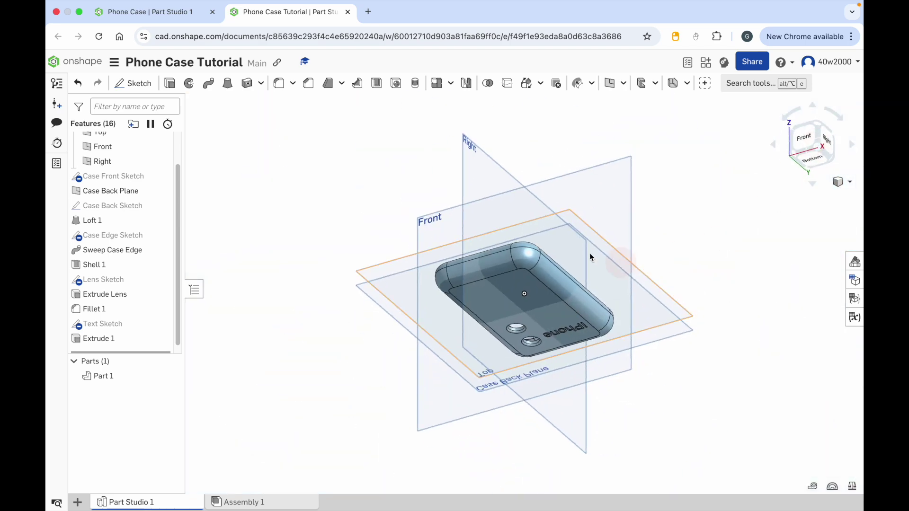
right_click_drag(591, 229, 598, 209)
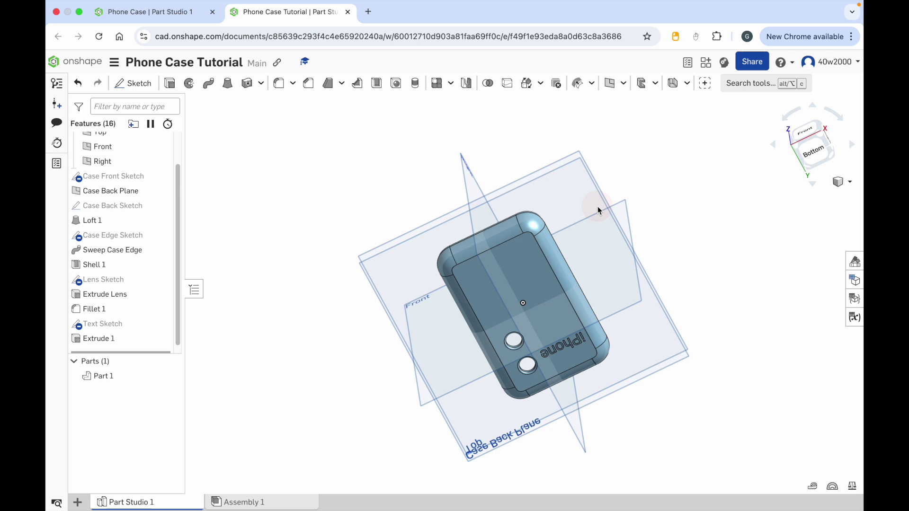
right_click_drag(598, 206, 581, 285)
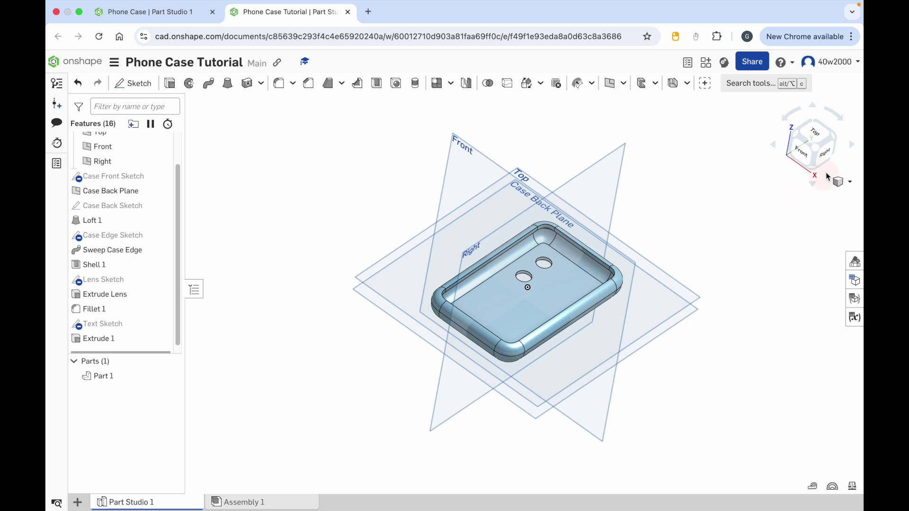
left_click(817, 151)
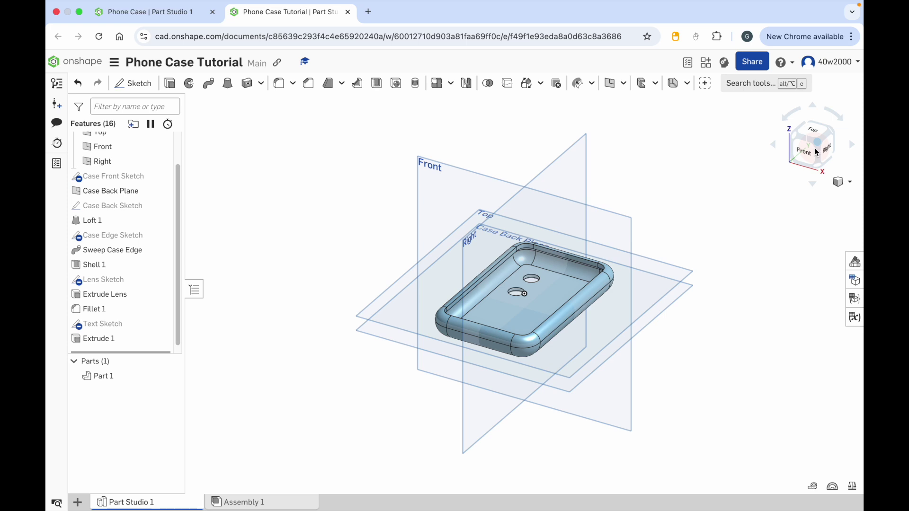
right_click(557, 298)
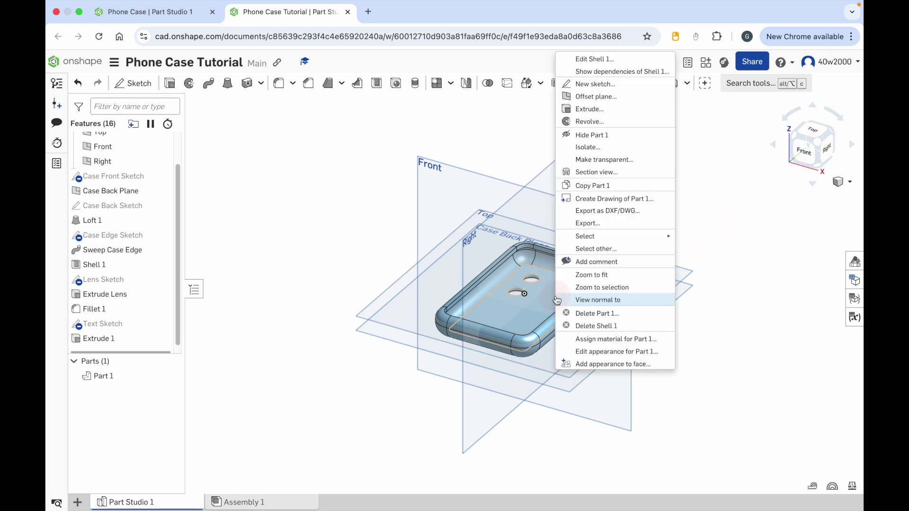
left_click(596, 353)
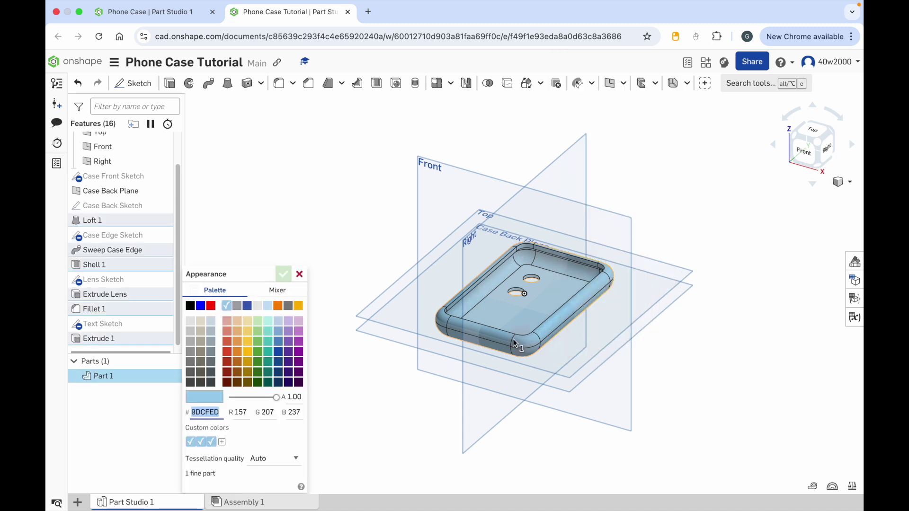
left_click(299, 331)
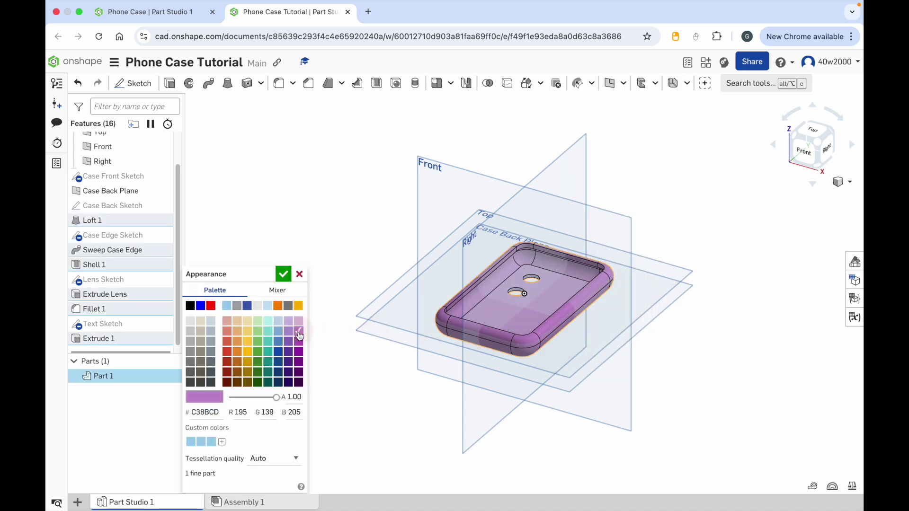
left_click(284, 275)
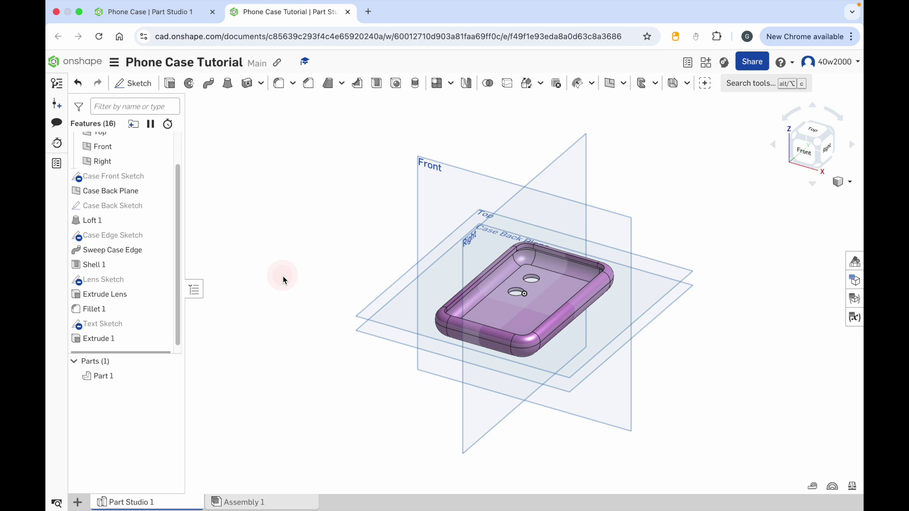
Hide the Top, Front and Right planes and the Case Back Plane so only the phone case shows.
scroll(159, 203, "up", 3)
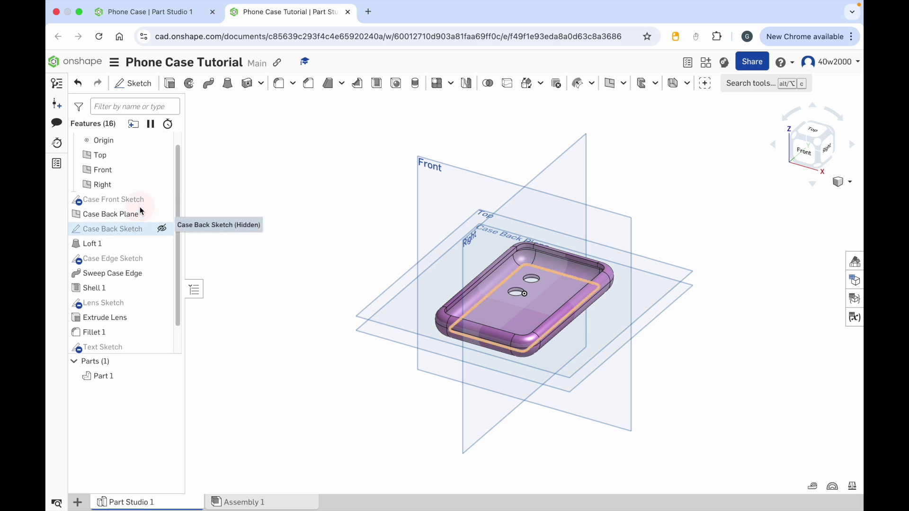
left_click(162, 169)
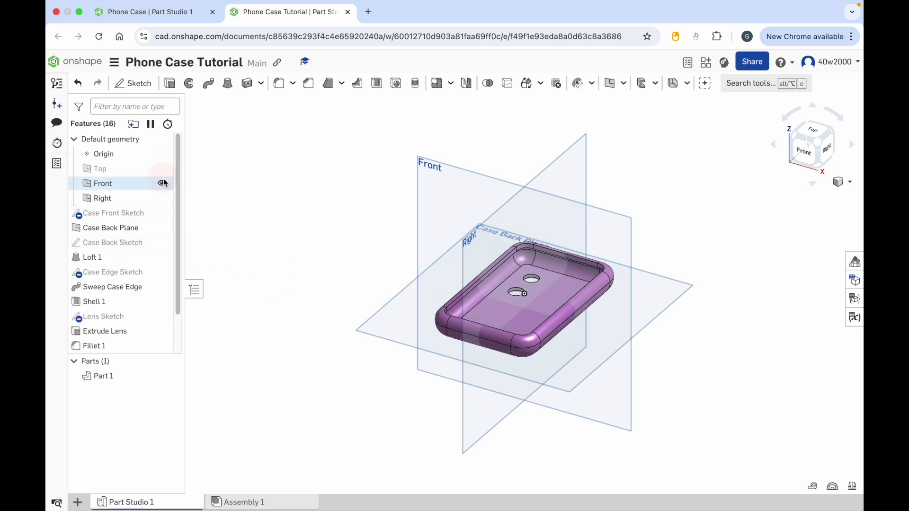
left_click(162, 184)
left_click(162, 198)
scroll(151, 261, "down", 3)
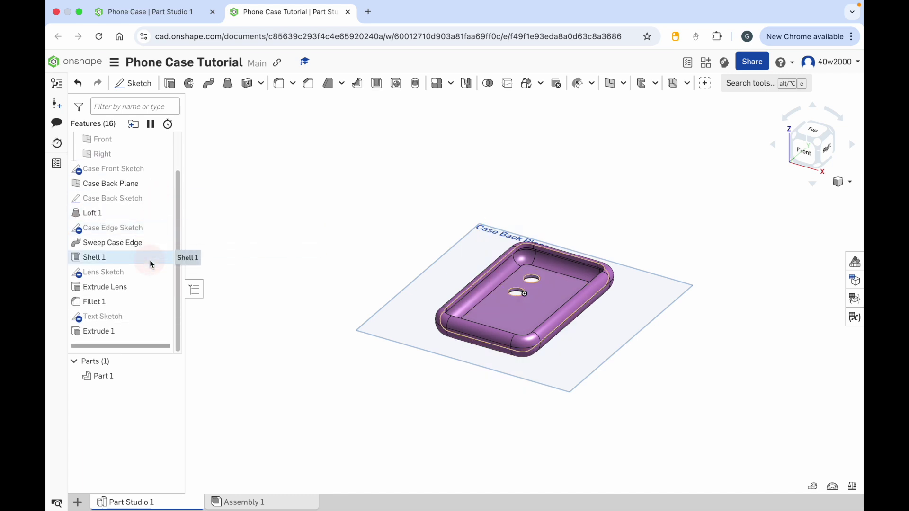
left_click(162, 184)
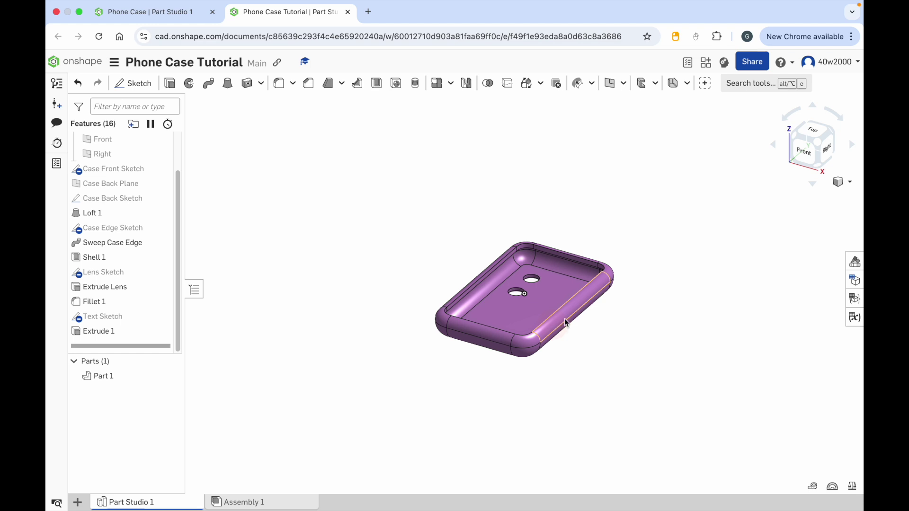
Fillet the inner rim edge of the case opening with a 0.1 cm radius, keeping tangent propagation on.
scroll(567, 323, "up", 5)
right_click_drag(561, 311, 561, 314)
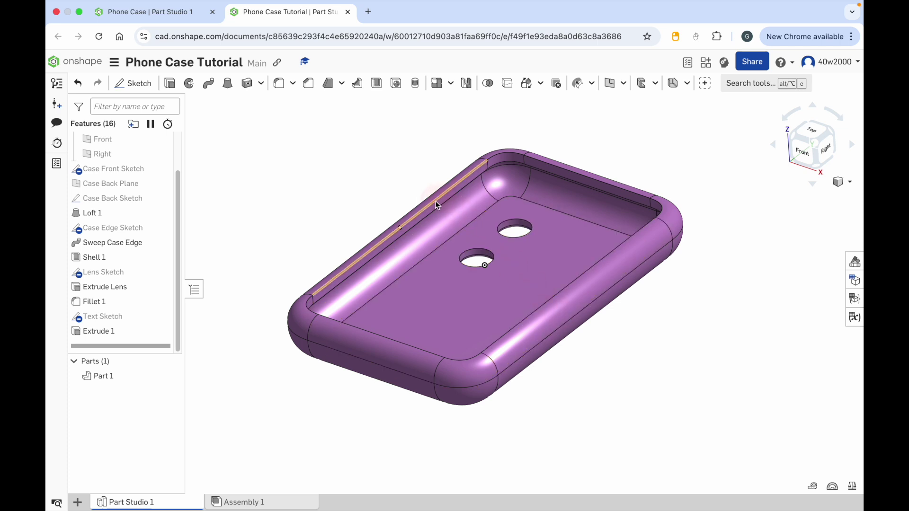
left_click(279, 84)
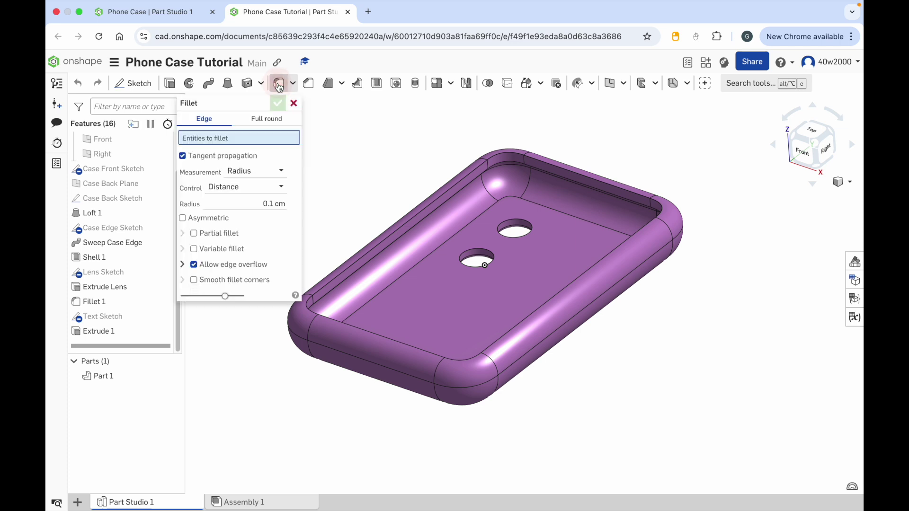
left_click(425, 206)
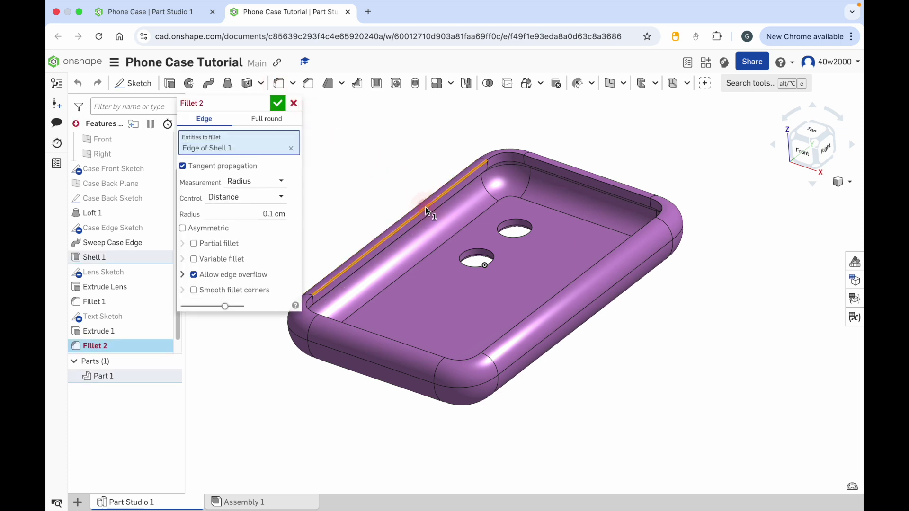
scroll(445, 215, "up", 3)
mouse_move(445, 215)
right_mouse_down()
mouse_move(480, 208)
mouse_move(447, 214)
right_mouse_up()
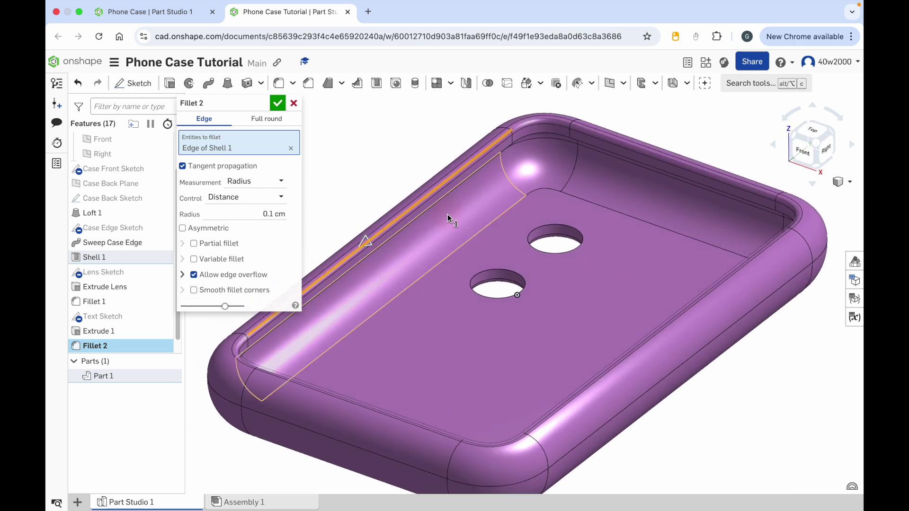
left_click(278, 105)
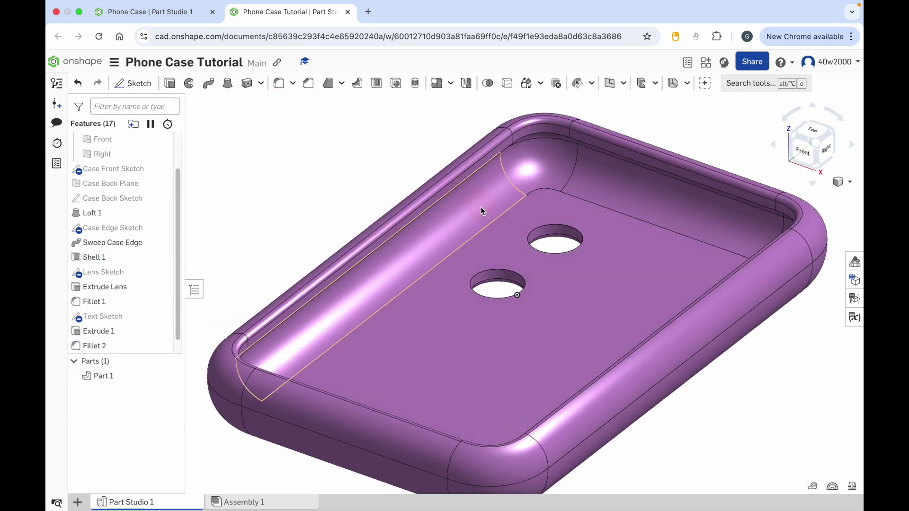
scroll(481, 206, "up", 2)
scroll(481, 206, "down", 3)
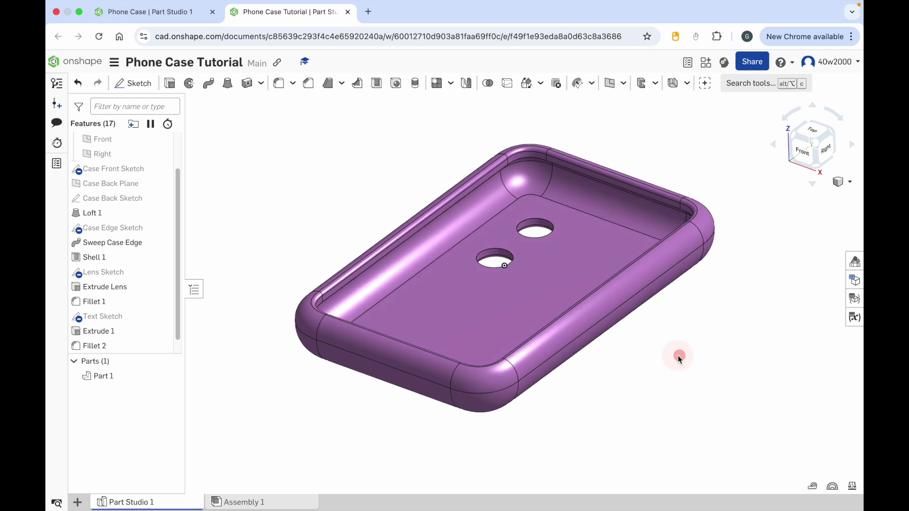